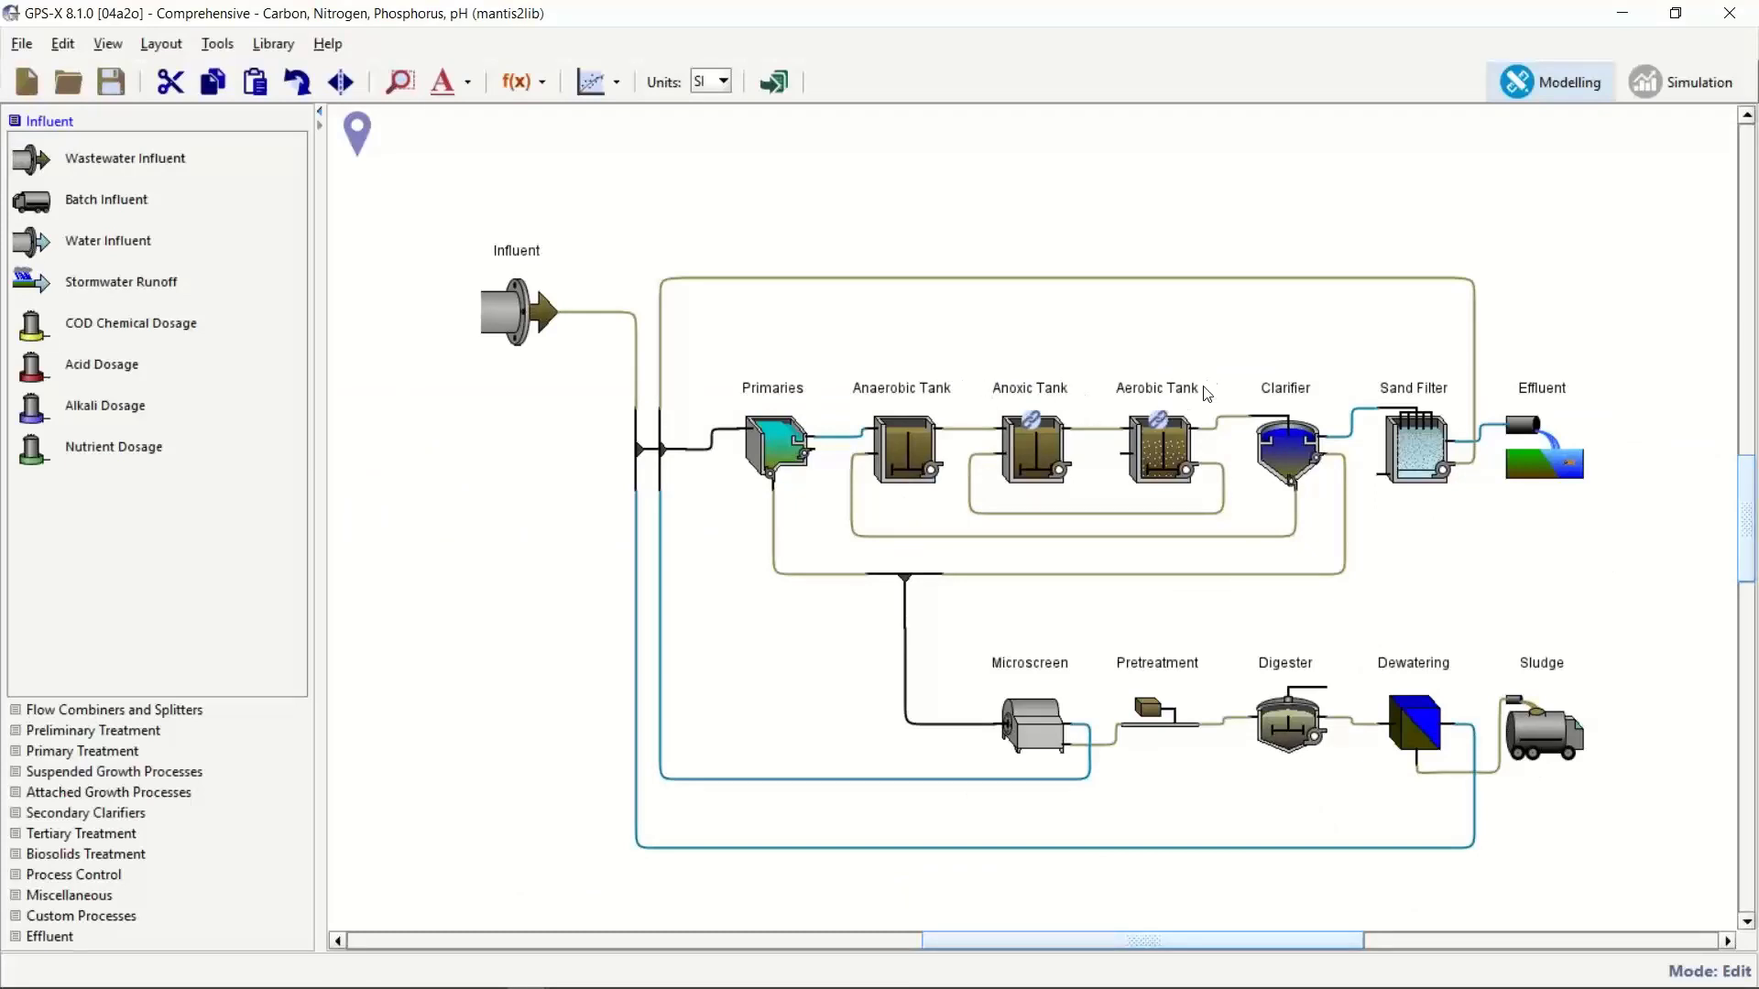
# Select the aerobic-to-anoxic recycle line, then switch GPS-X into Simulation mode
pyautogui.click(1224, 509)
pyautogui.click(1003, 470)
pyautogui.moveTo(1039, 733)
pyautogui.moveTo(1176, 707)
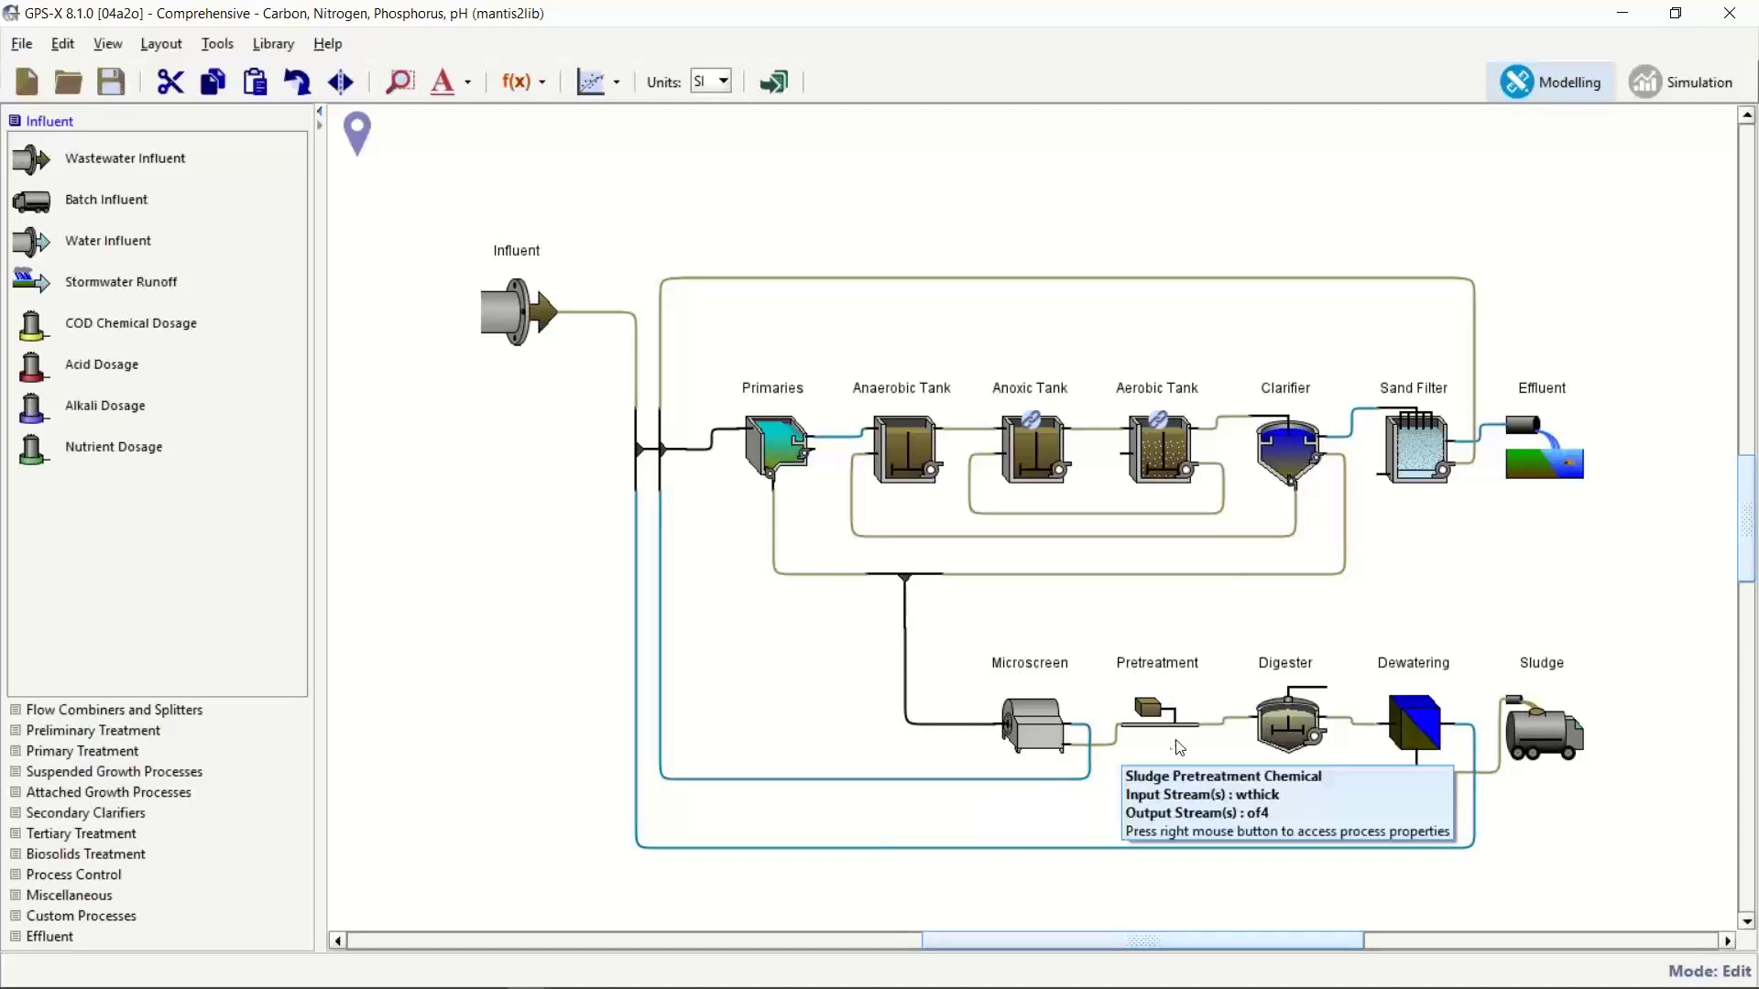
pyautogui.moveTo(1319, 730)
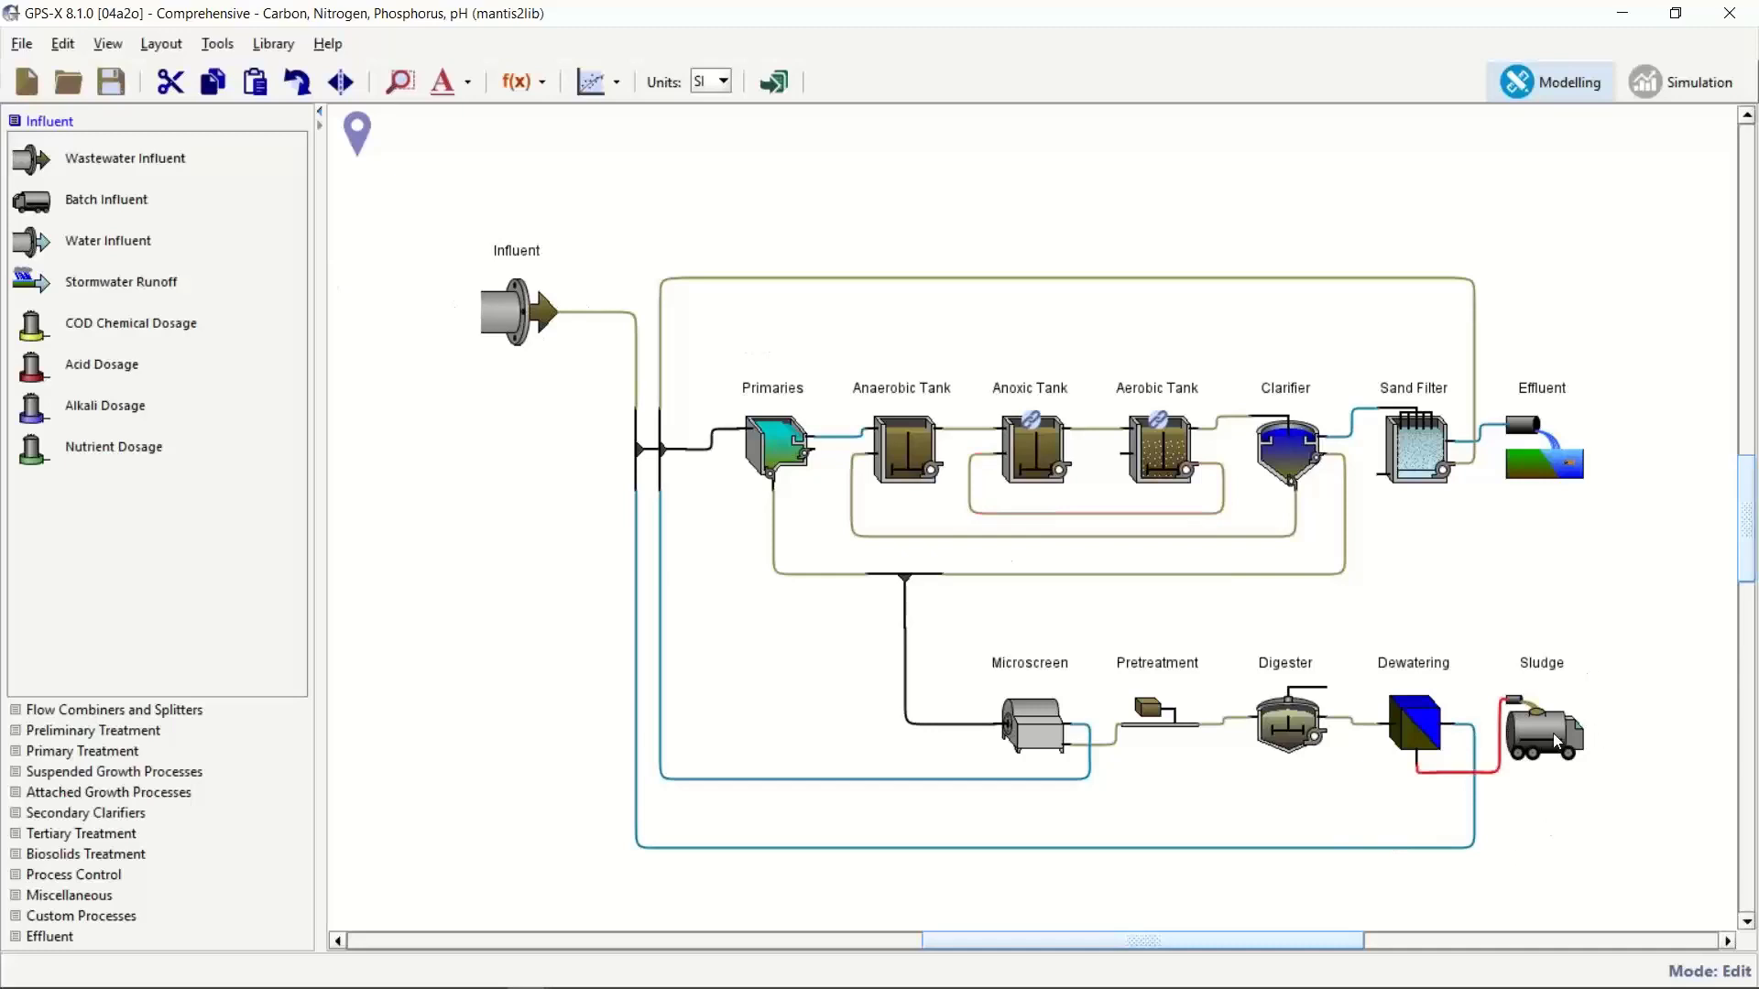
pyautogui.moveTo(1586, 738)
pyautogui.click(1669, 84)
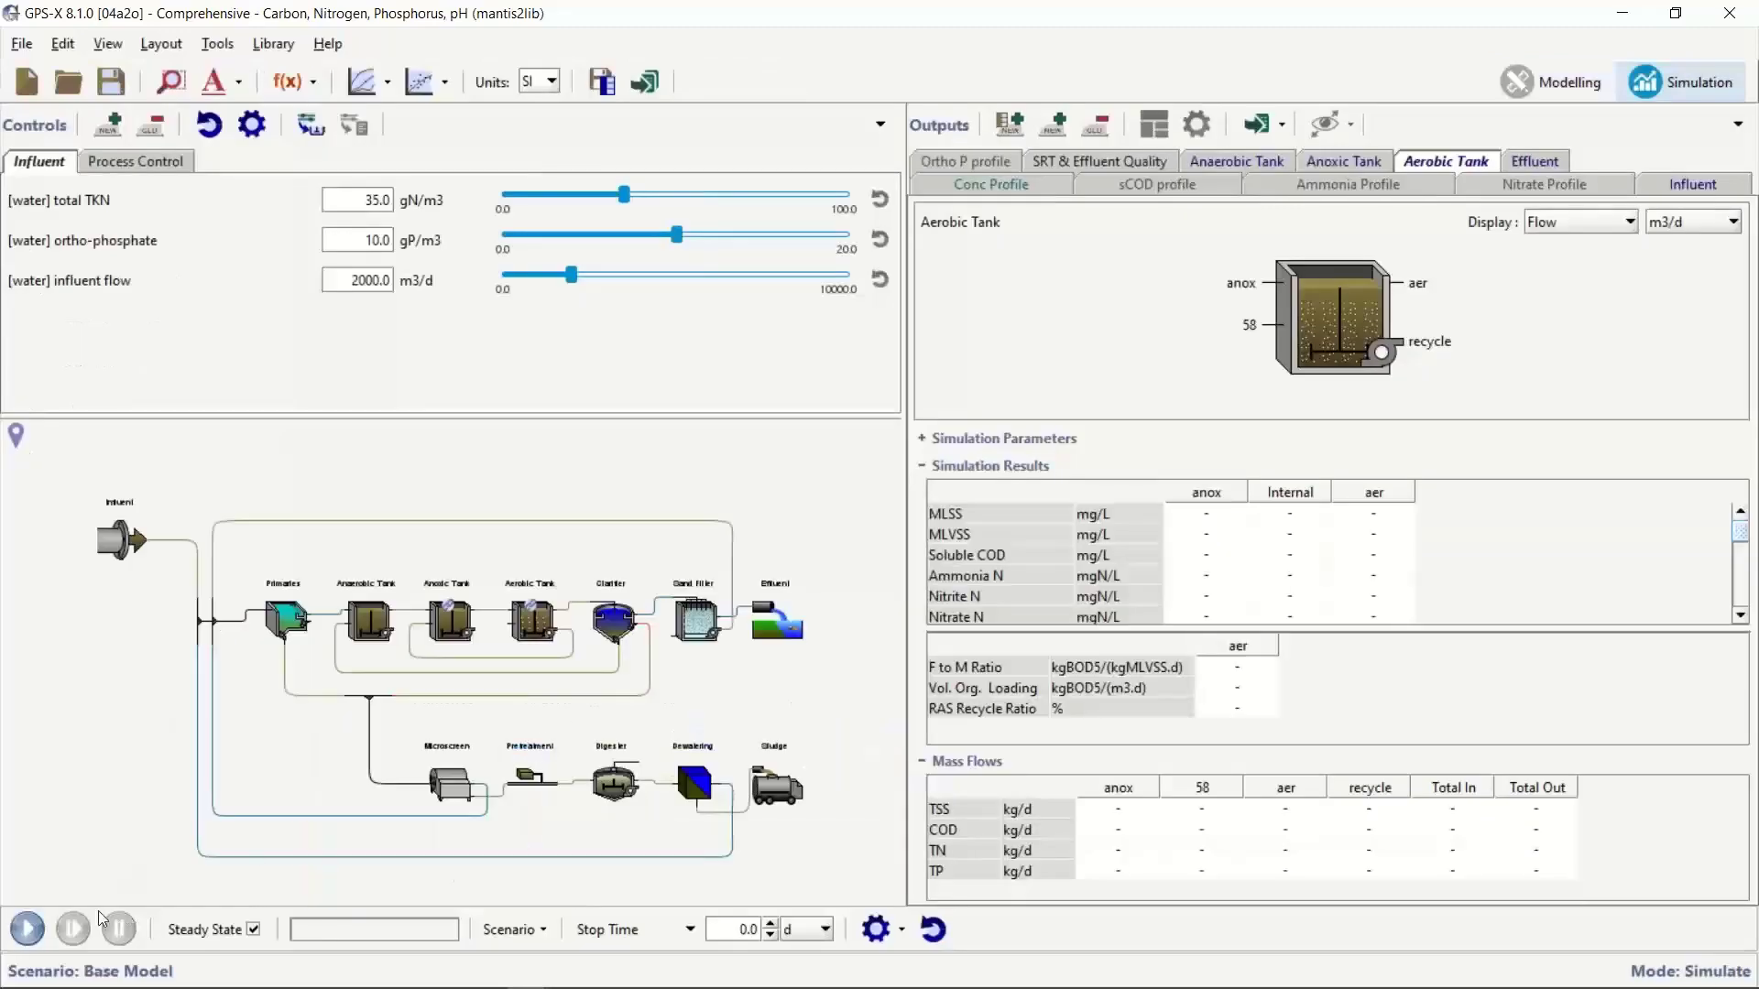
# Run a steady-state simulation and show the Anaerobic Tank results (4189 m3/d out, MLSS 2496 mg/L)
pyautogui.click(35, 939)
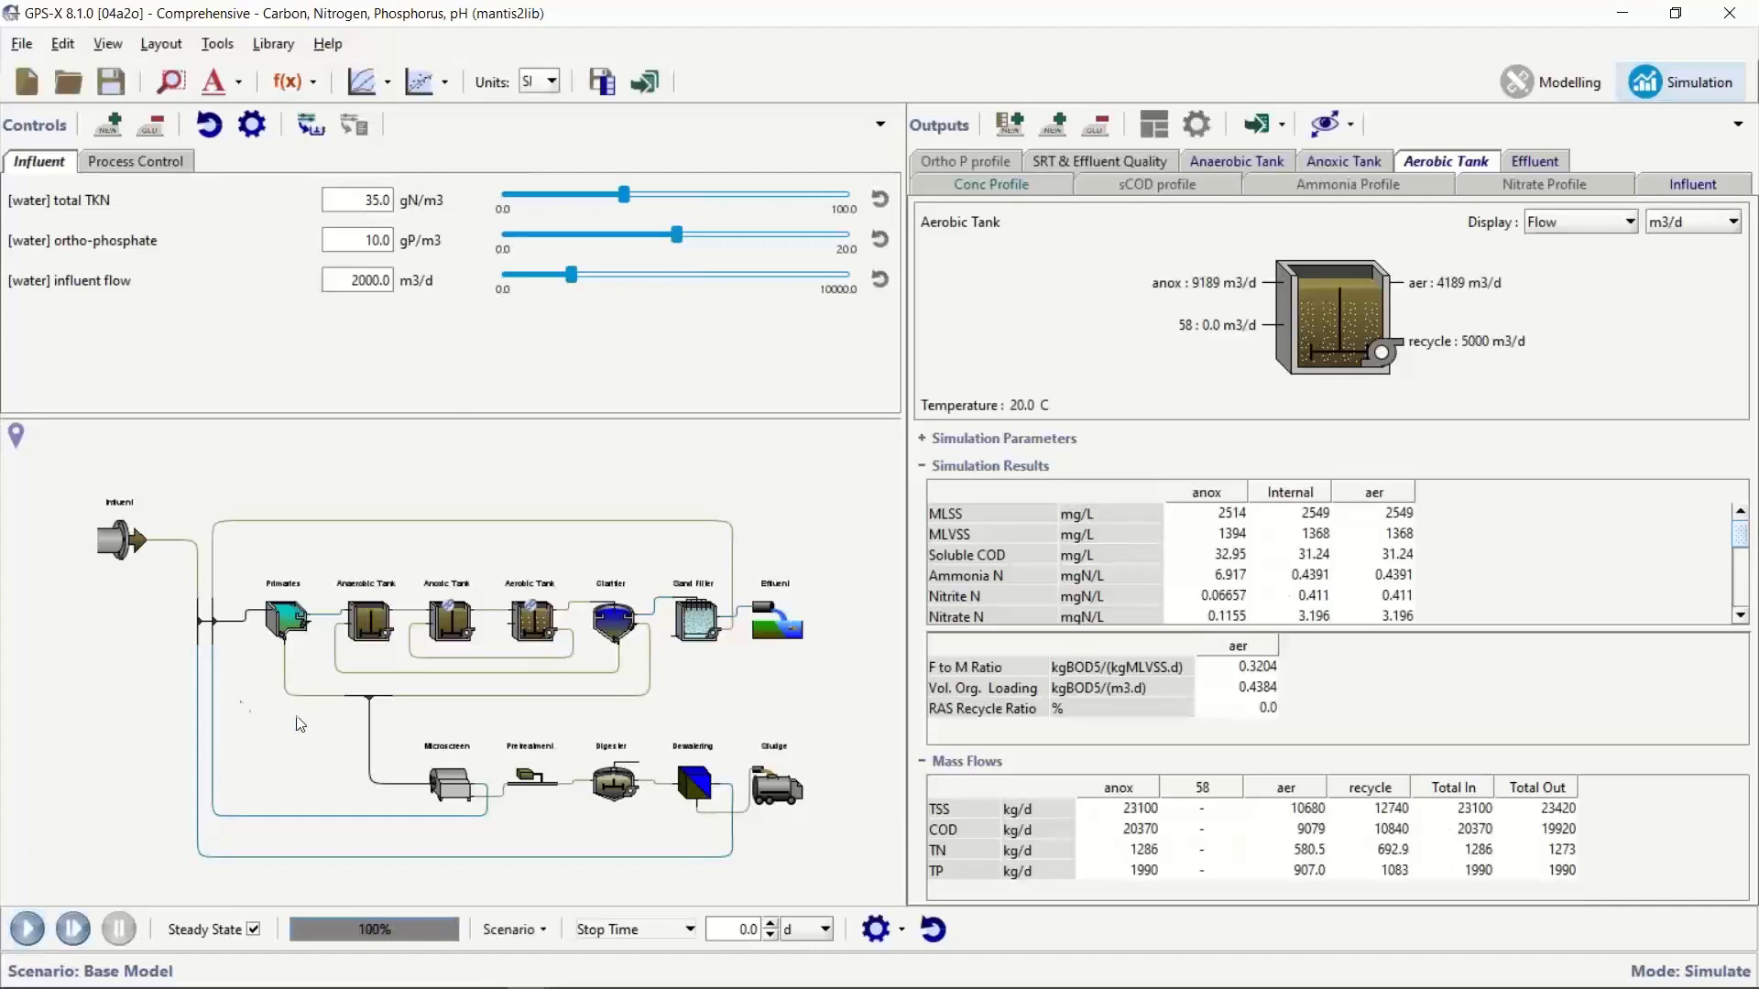
pyautogui.moveTo(1480, 636); pyautogui.dragTo(1478, 693)
pyautogui.click(360, 637)
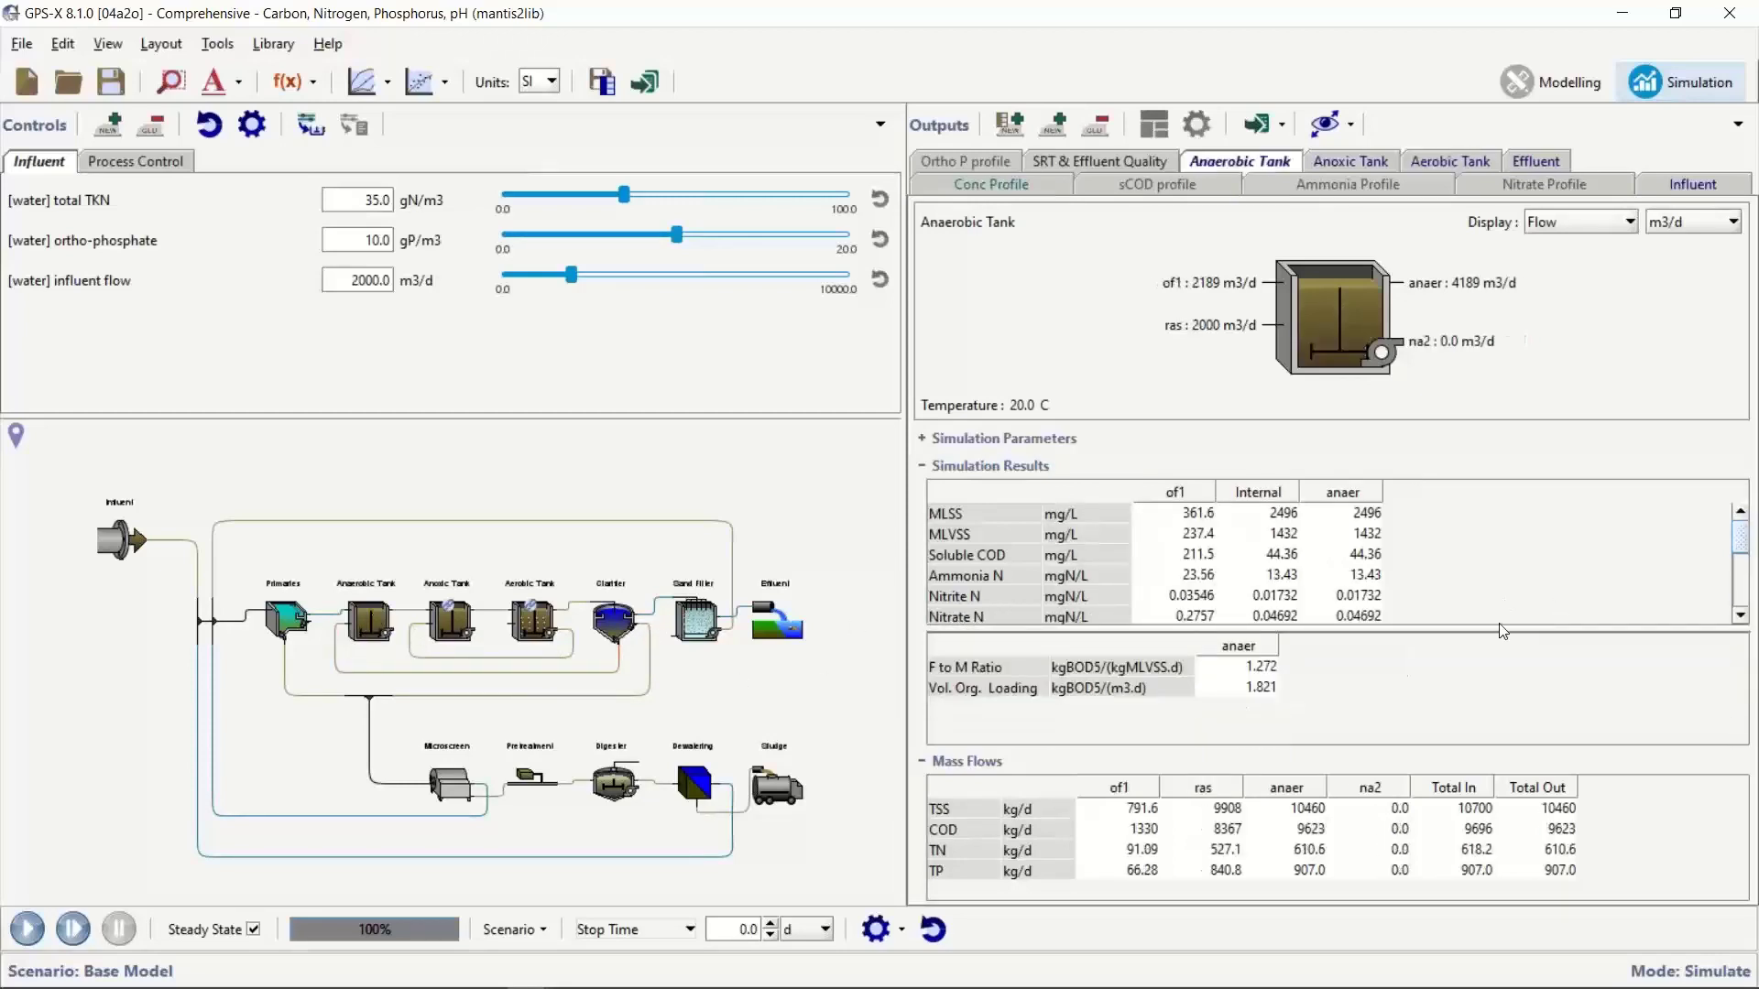
pyautogui.moveTo(1501, 629); pyautogui.dragTo(1501, 695)
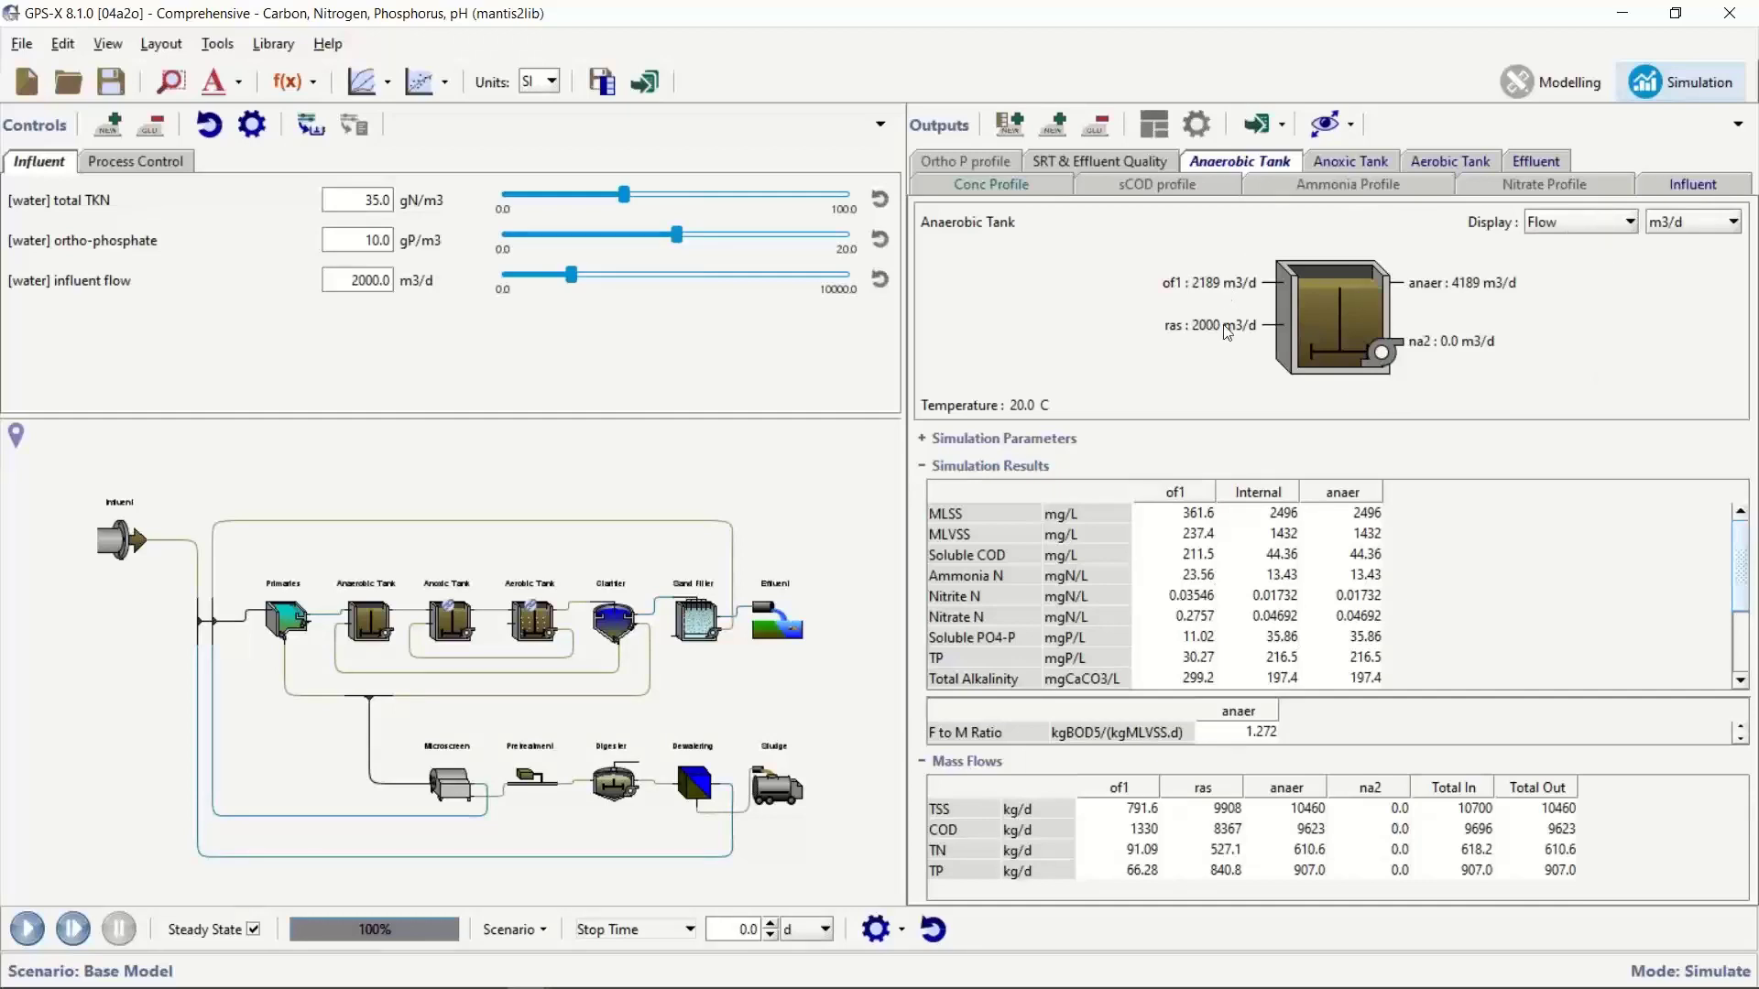
# Display Anaerobic Tank streams as soluble PO4-P, then bring up the Anoxic Tank results
pyautogui.click(1565, 224)
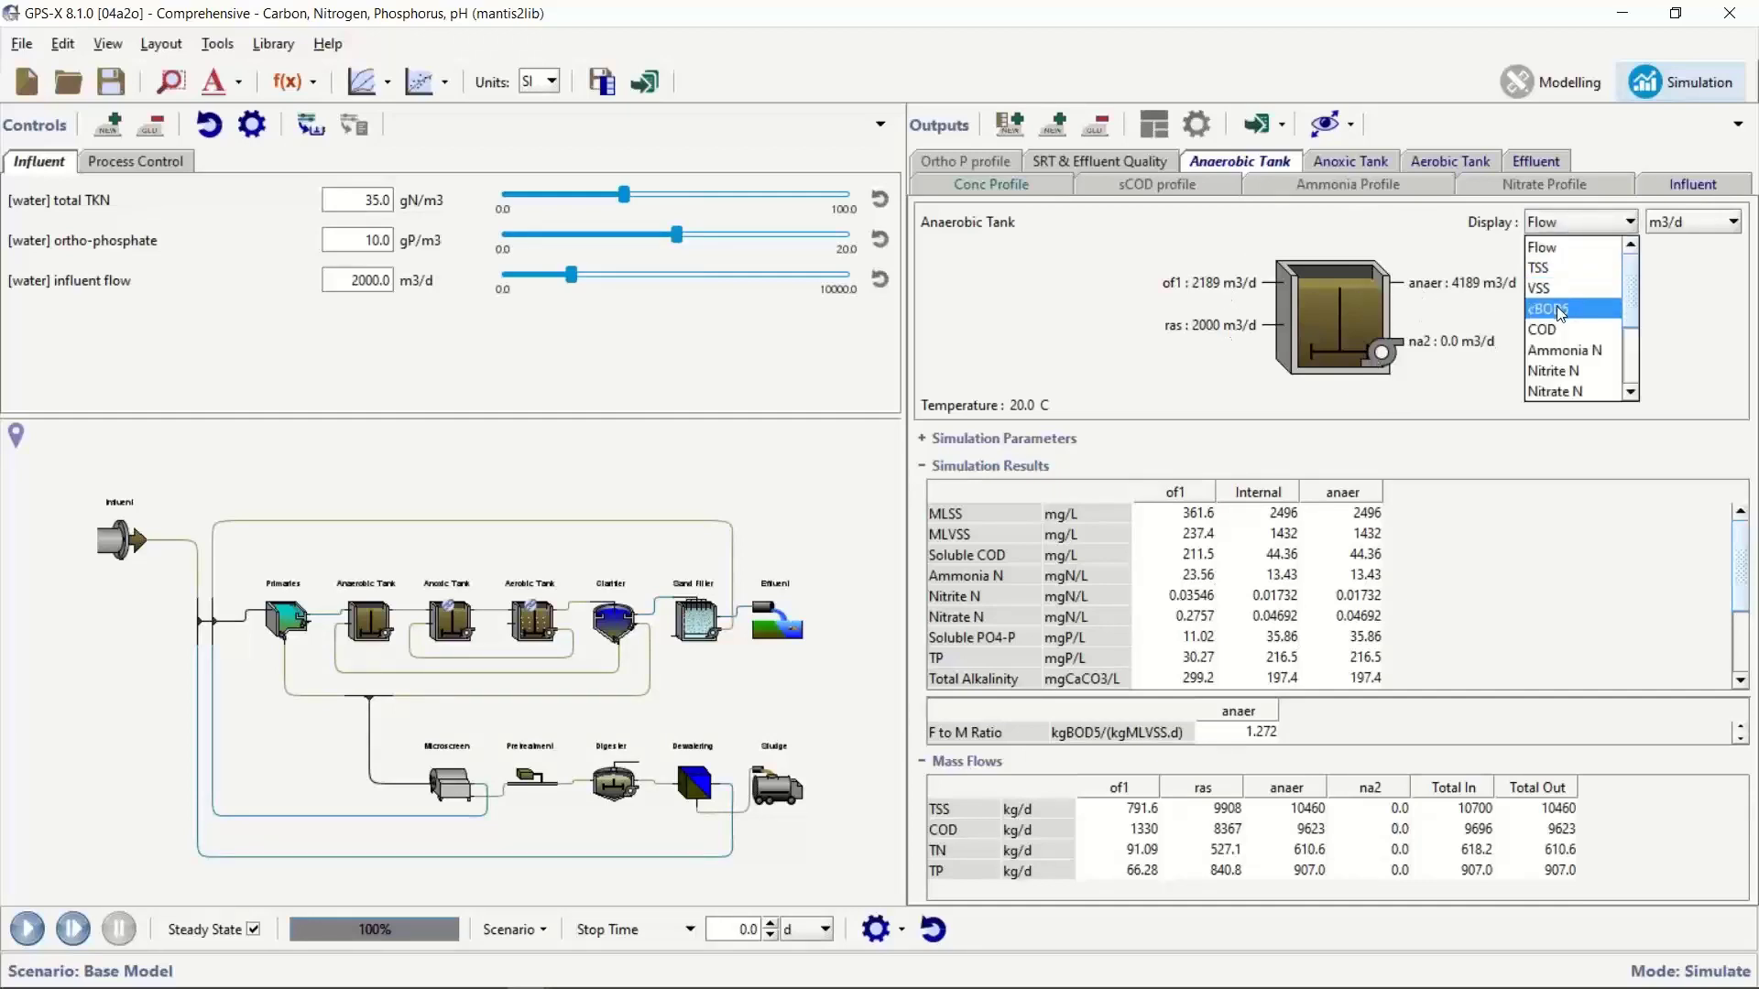
pyautogui.scroll(-1, 1588, 314)
pyautogui.scroll(-2, 1590, 313)
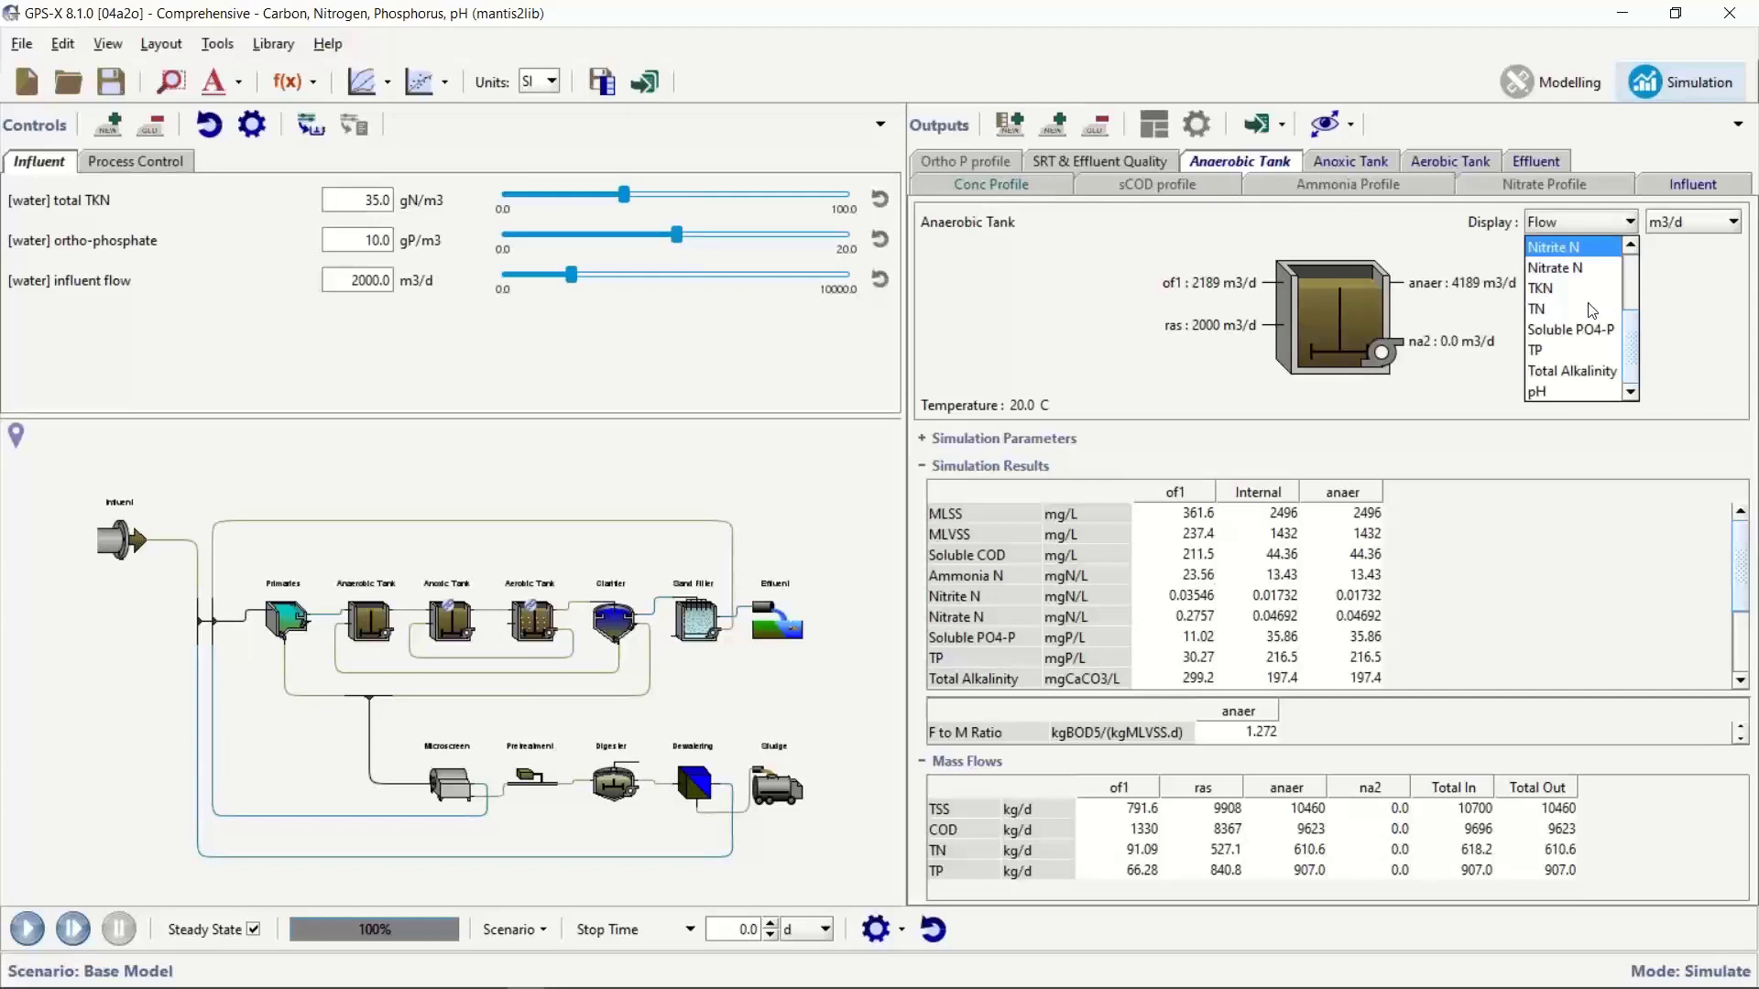
pyautogui.click(1587, 331)
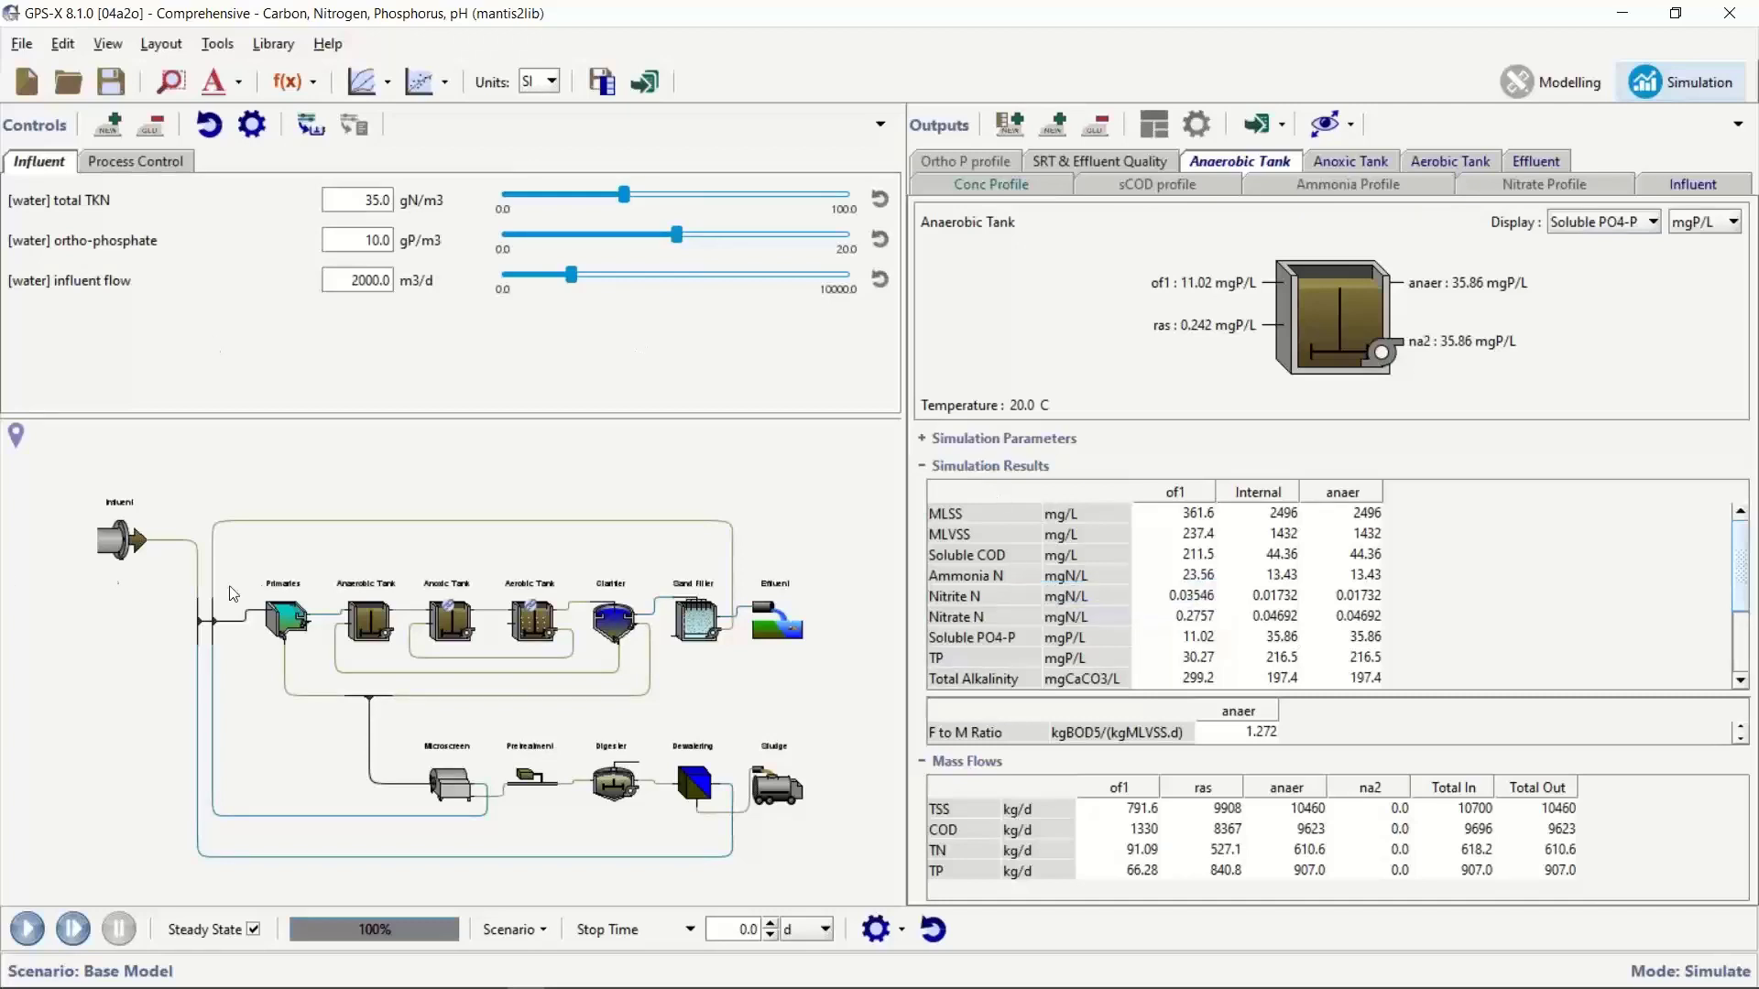
pyautogui.click(449, 623)
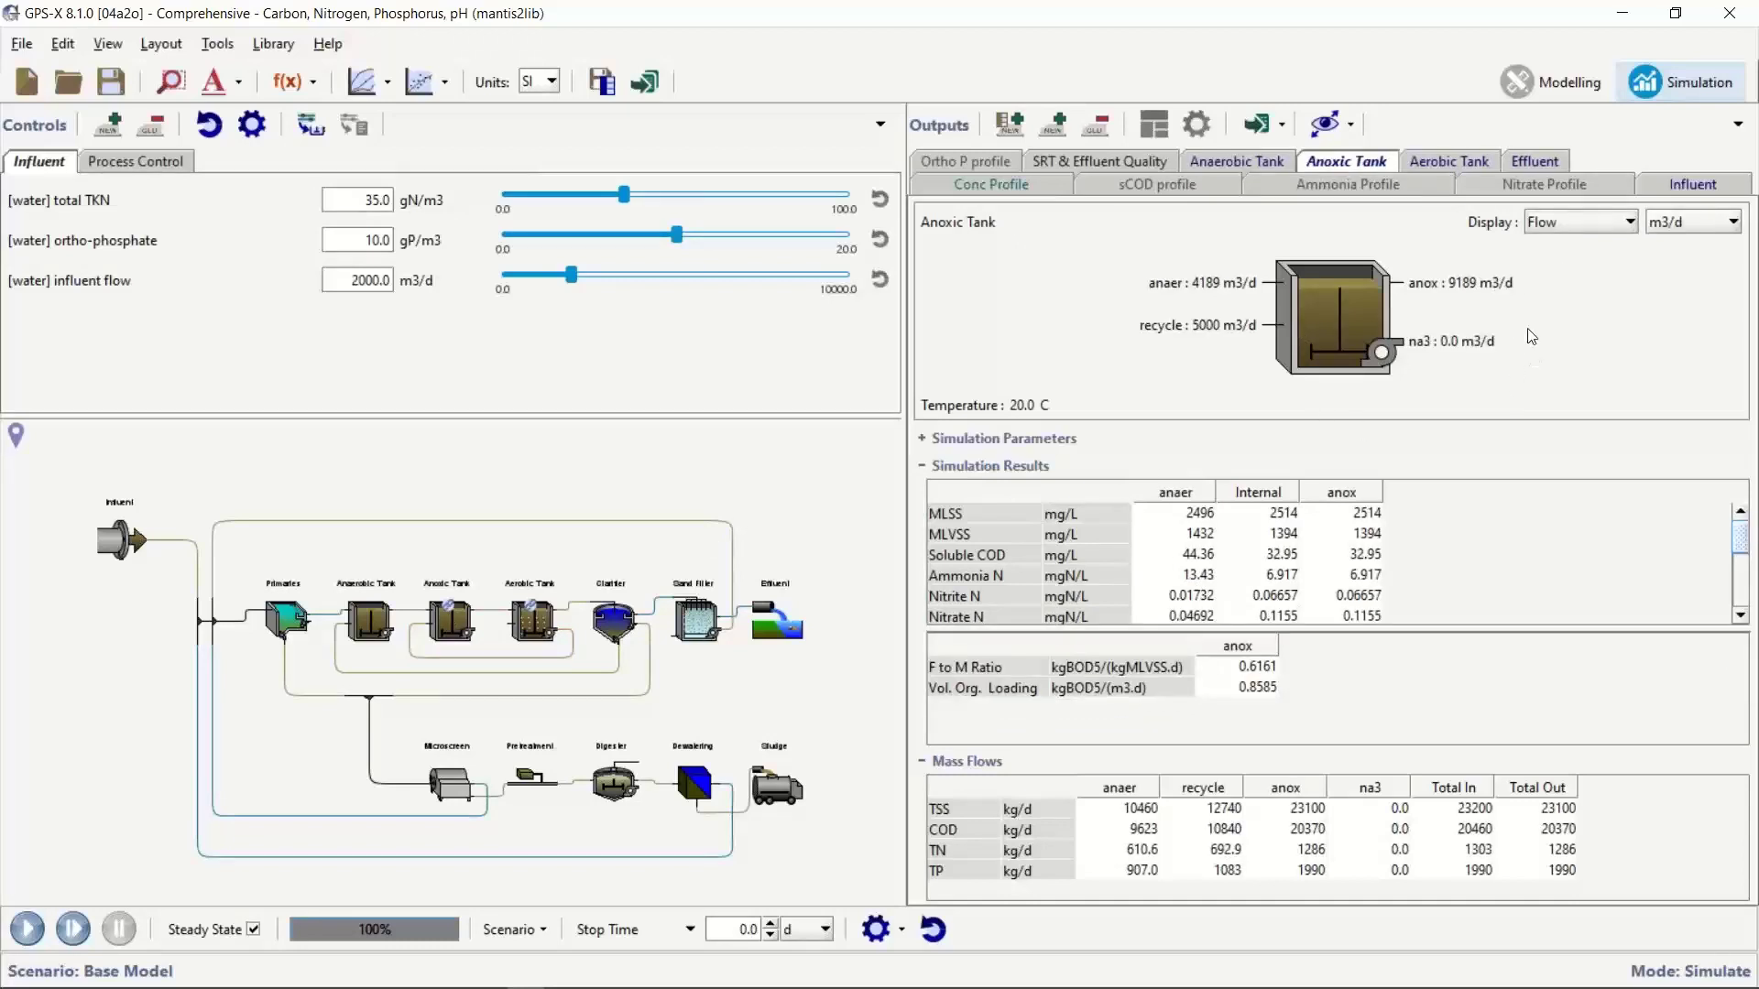
# Display Anoxic Tank streams as soluble PO4-P, then bring up the Aerobic Tank results
pyautogui.click(1568, 229)
pyautogui.scroll(-2, 1581, 322)
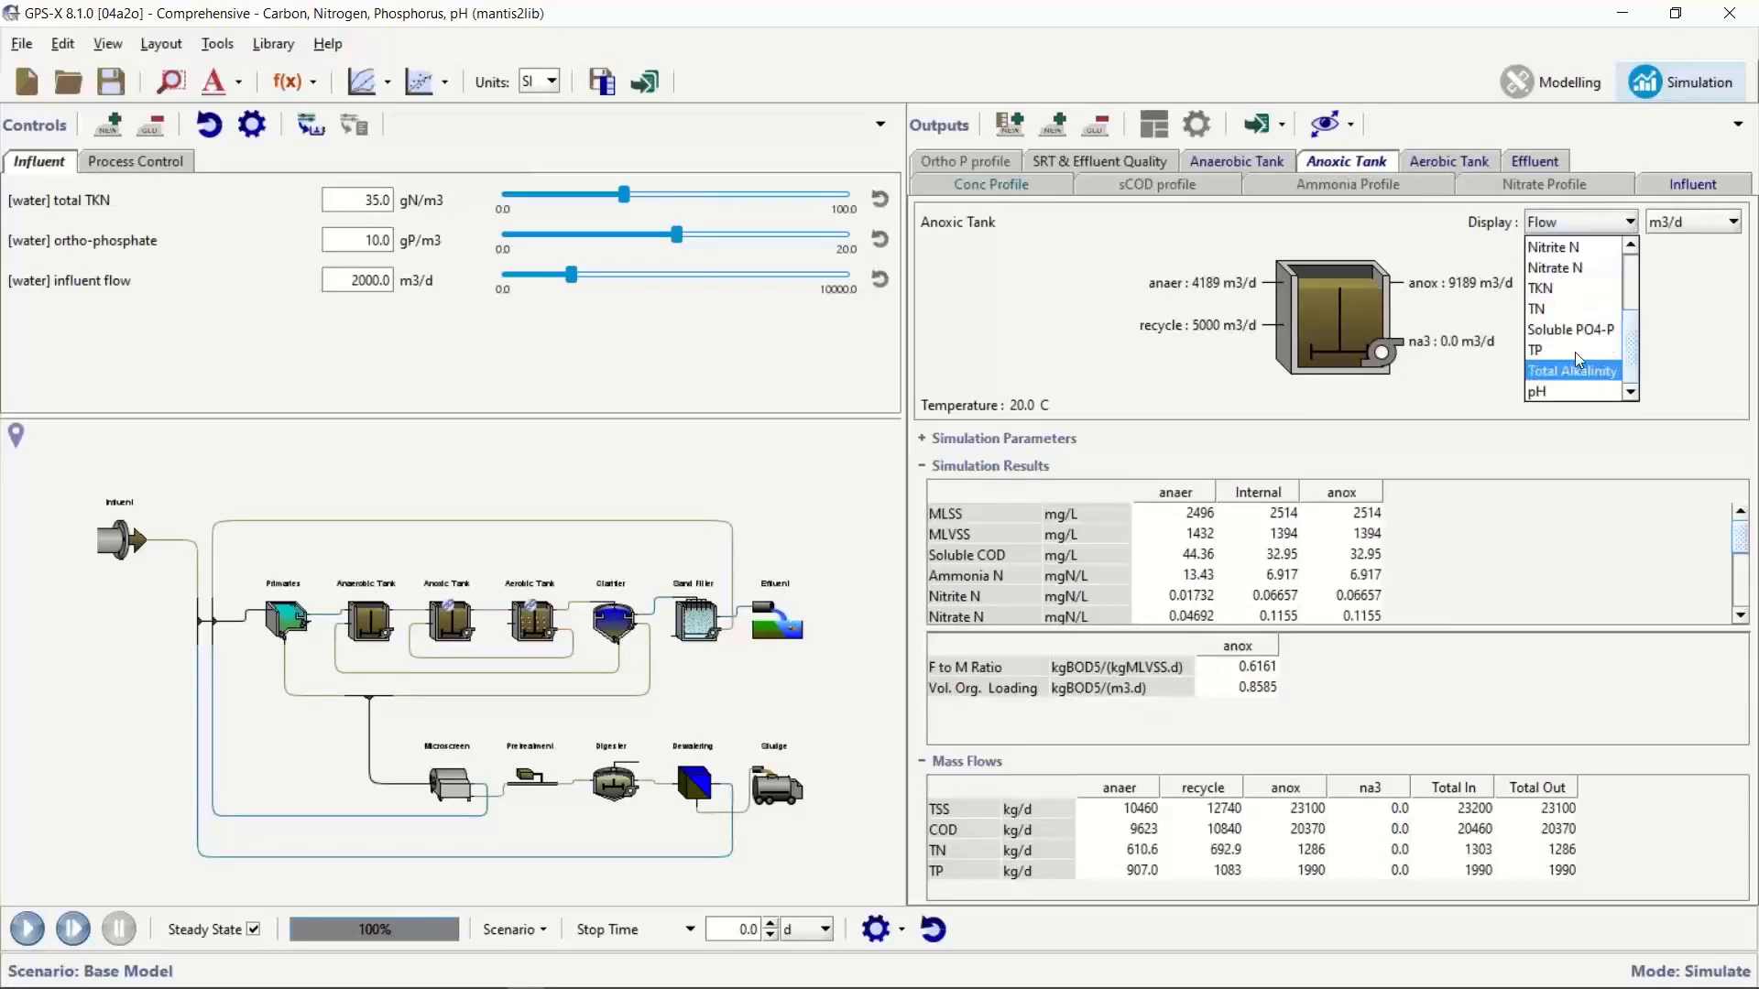
pyautogui.click(1569, 362)
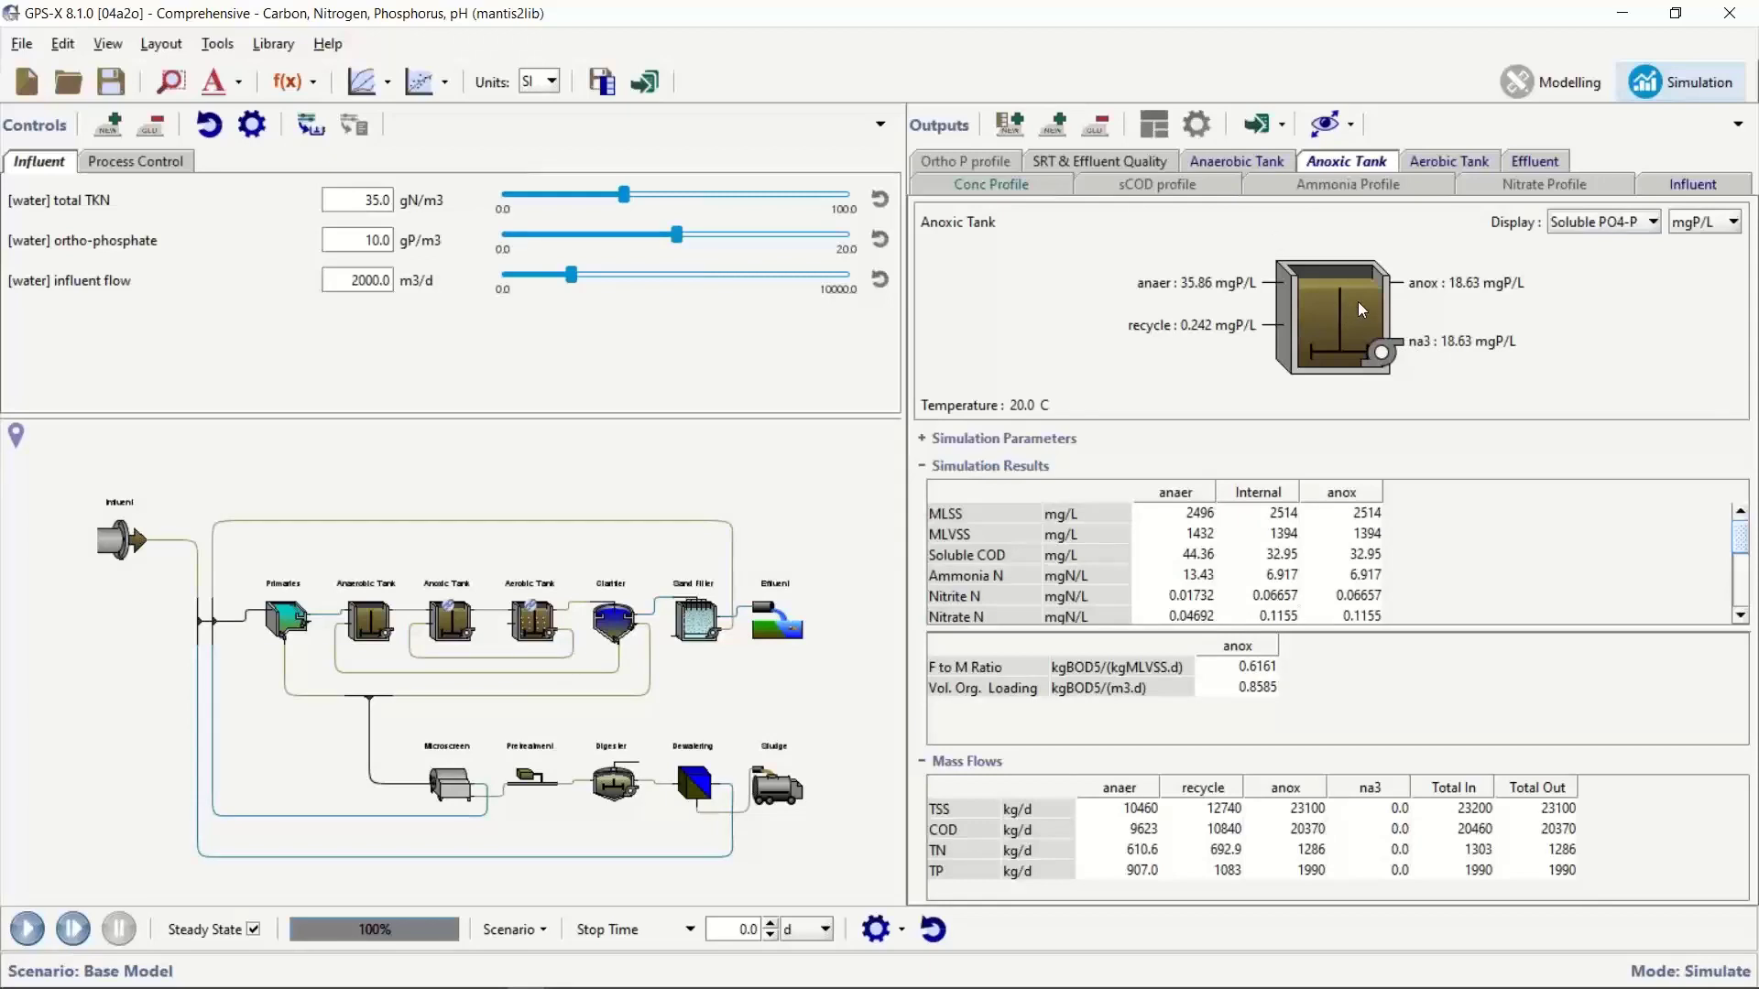
pyautogui.click(547, 628)
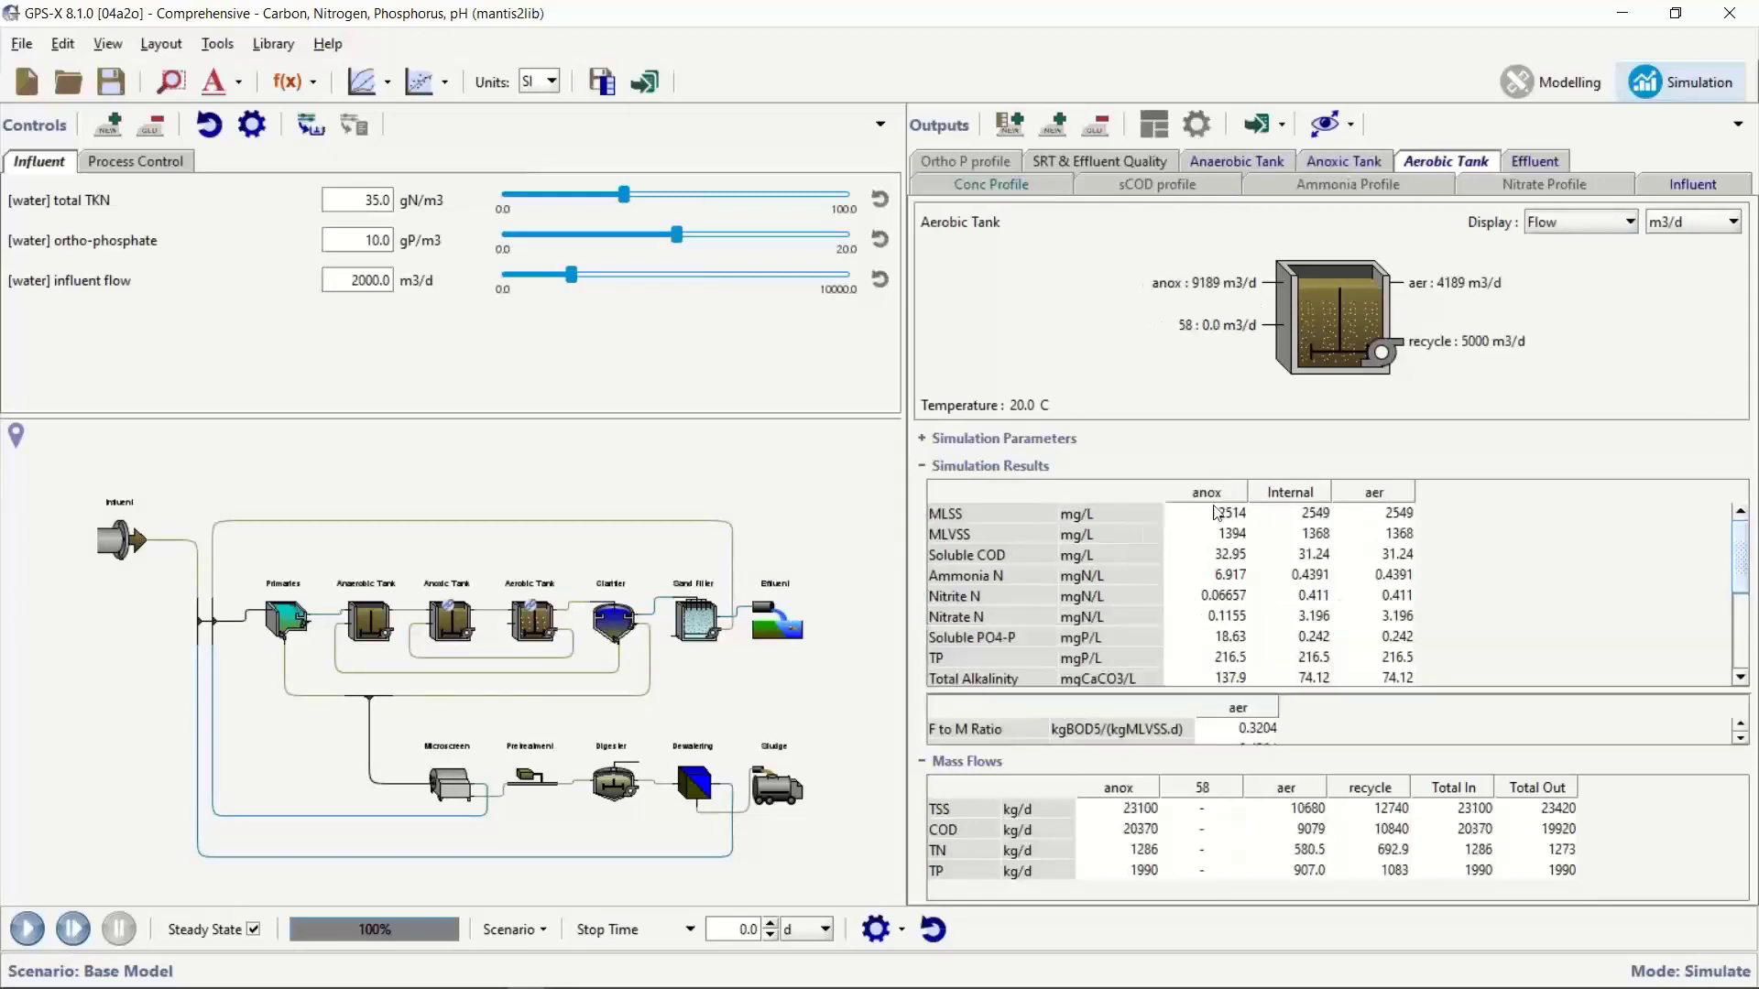
# Set the Aerobic Tank display to Soluble PO4-P: 18.63 mgP/L in, 0.242 mgP/L out
pyautogui.click(1577, 222)
pyautogui.scroll(-3, 1589, 334)
pyautogui.click(1568, 330)
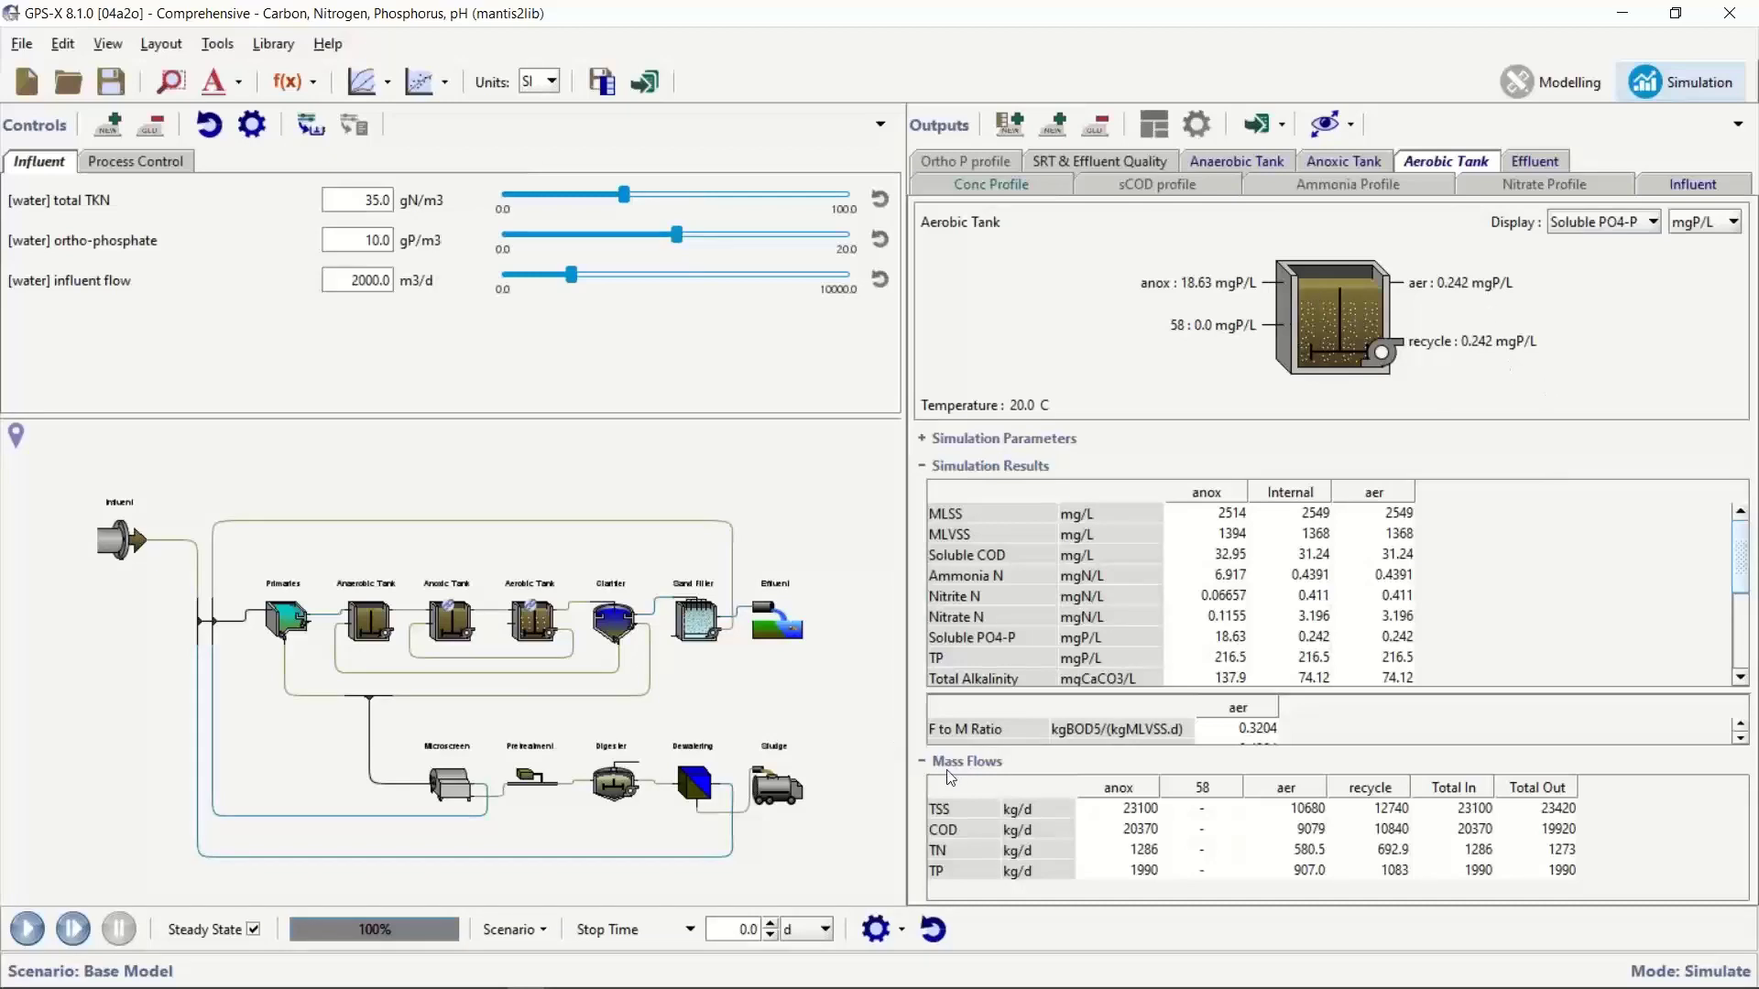
# Open Output Variables > MANTIS2 Rates from the Anaerobic Tank's context menu
pyautogui.rightClick(365, 626)
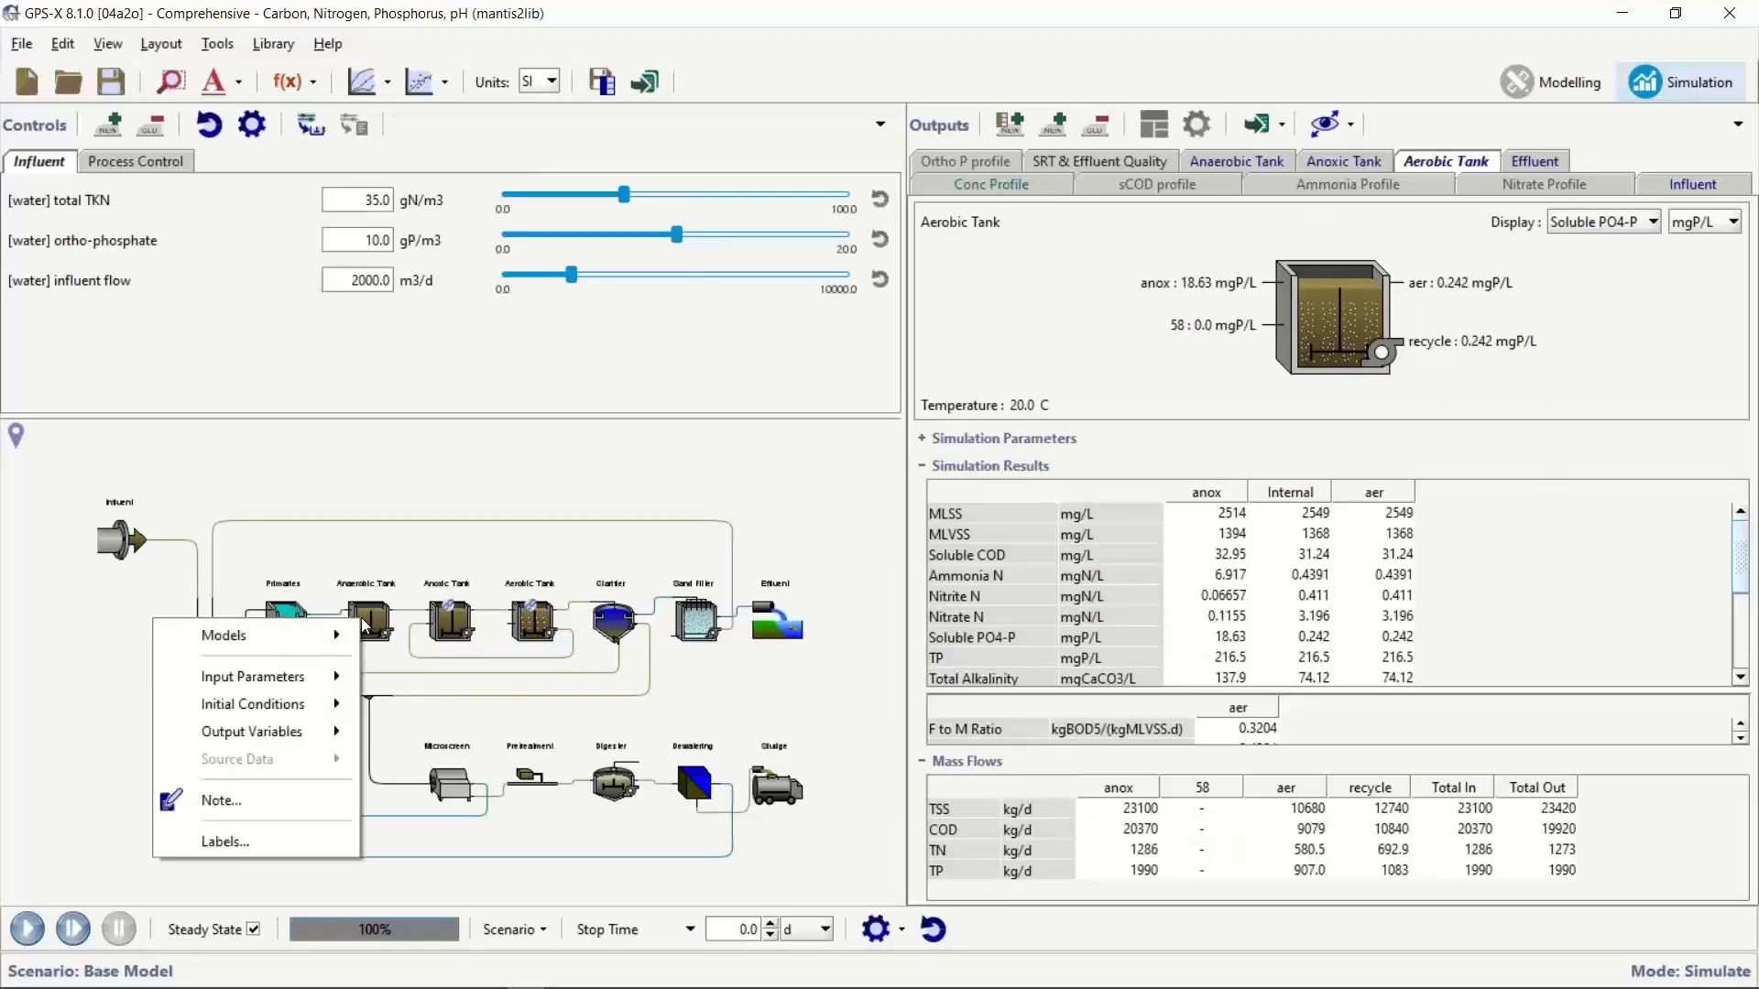
pyautogui.moveTo(346, 738)
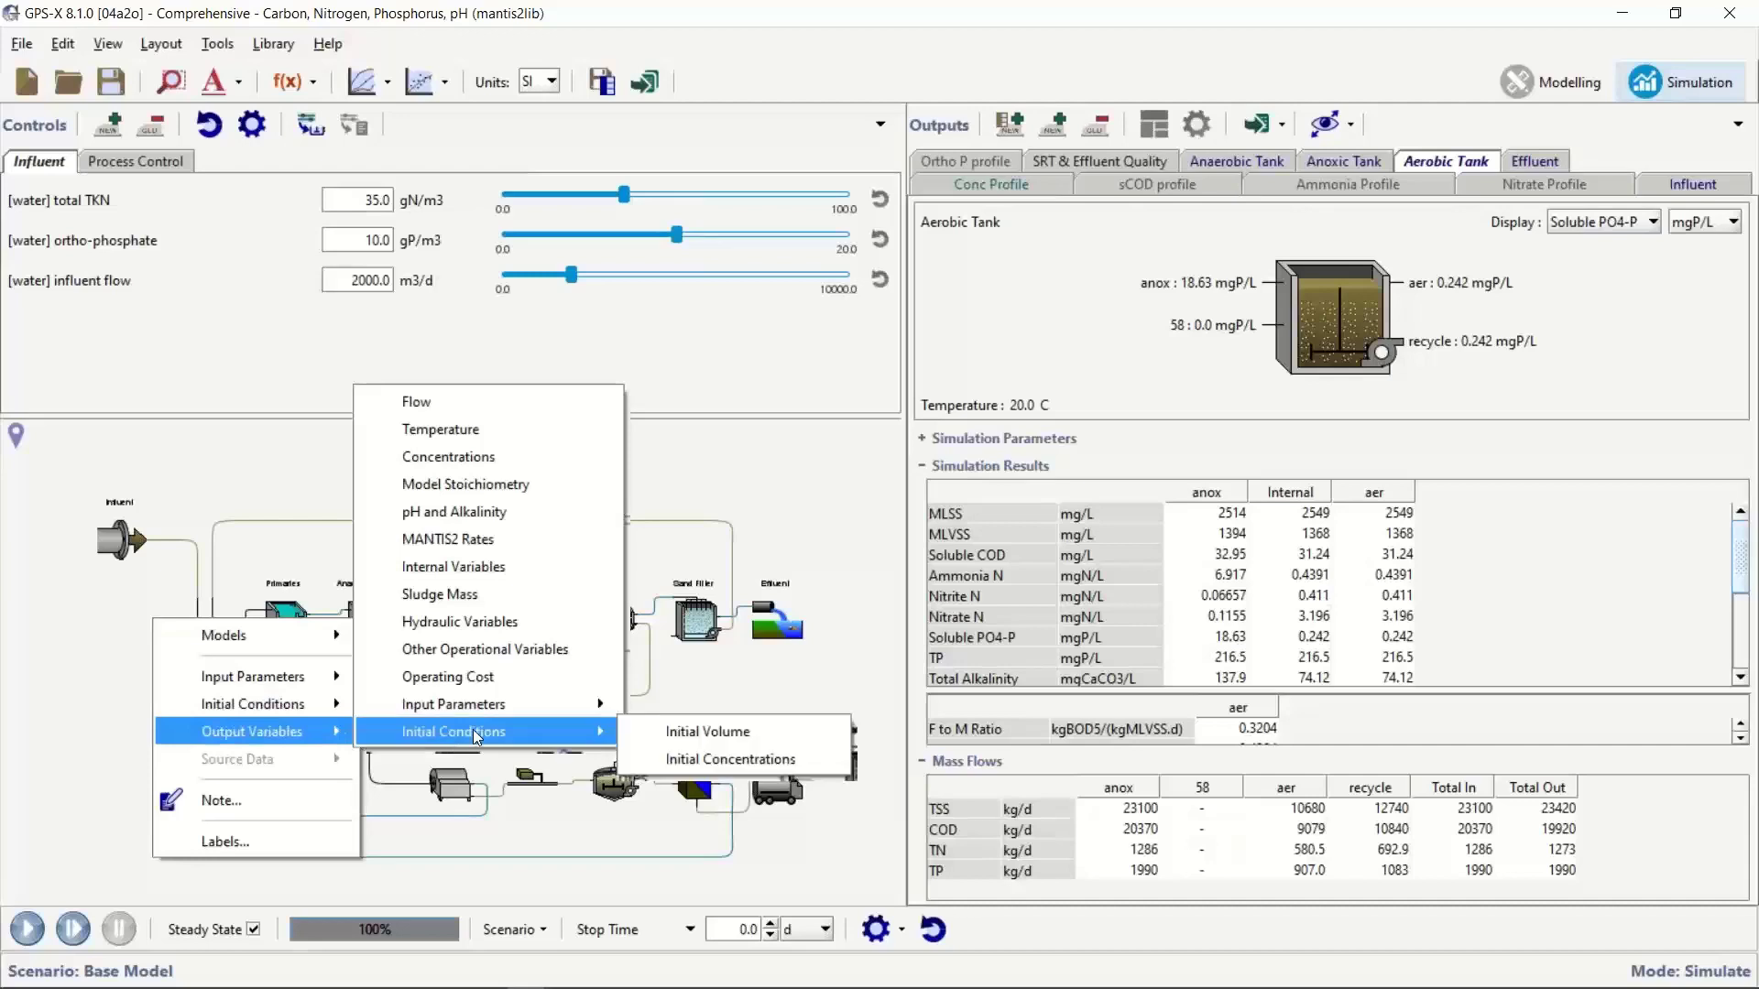
pyautogui.click(435, 539)
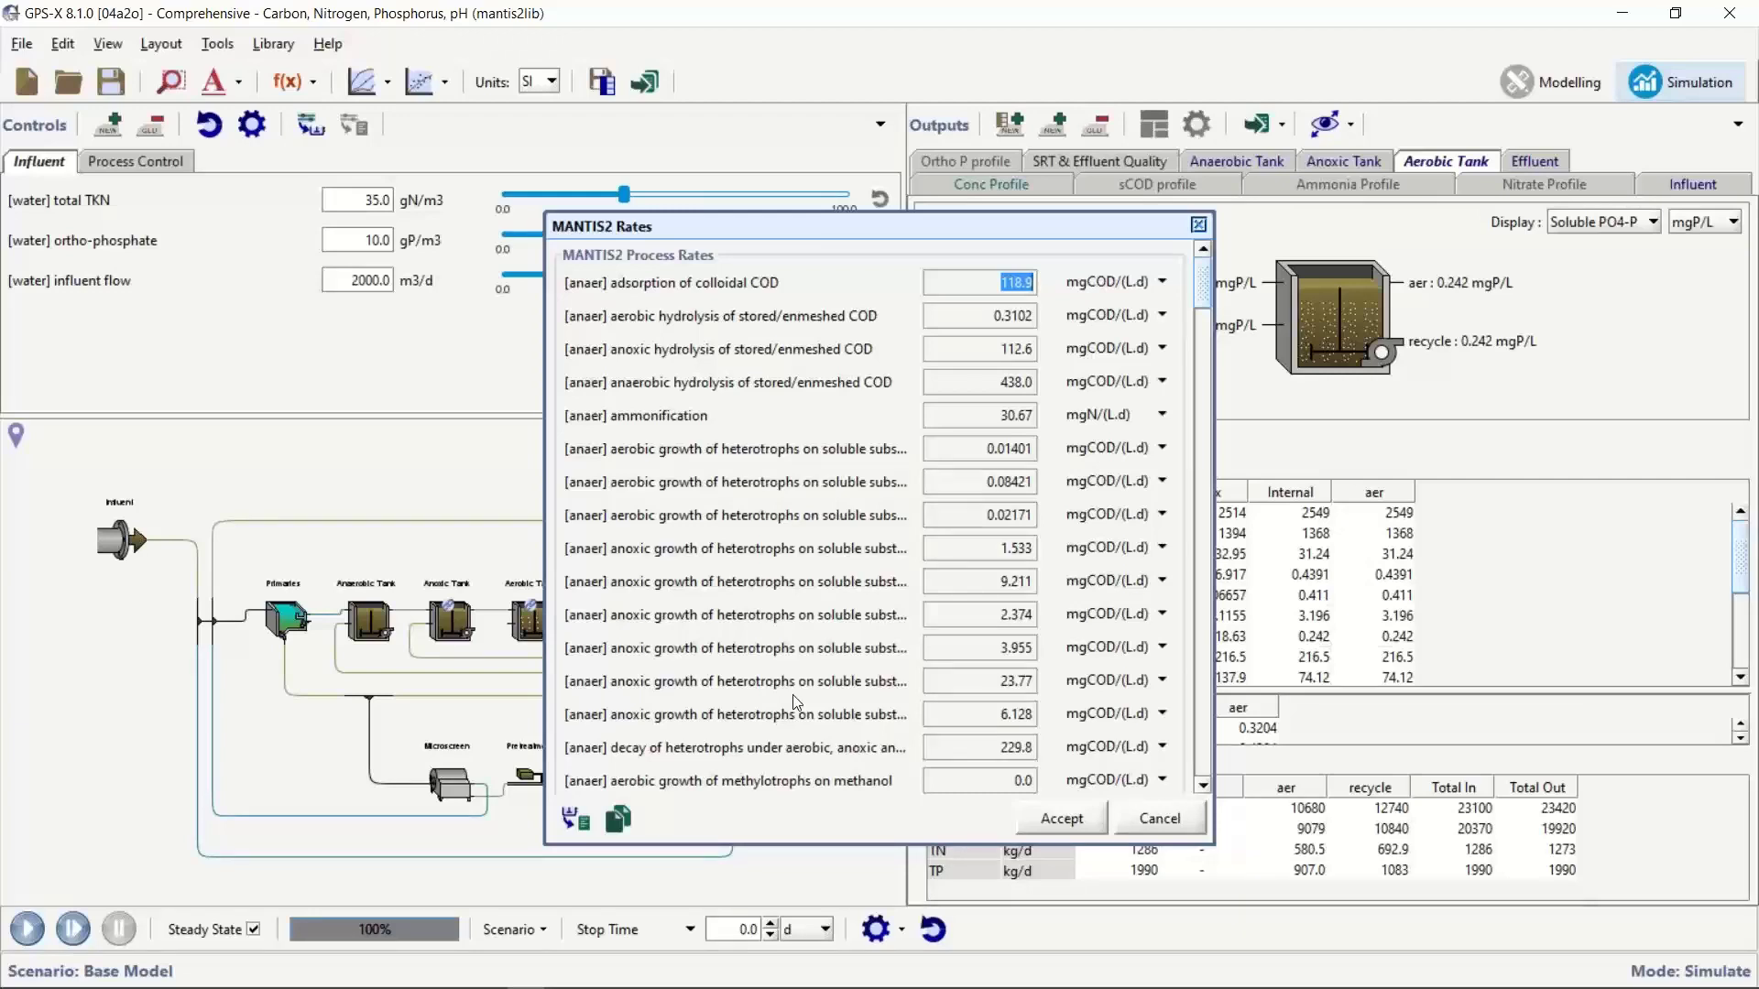
# Scroll to the end of the anaerobic tank's MANTIS2 rates and close the list with Accept
pyautogui.scroll(-1, 796, 703)
pyautogui.scroll(-1, 790, 667)
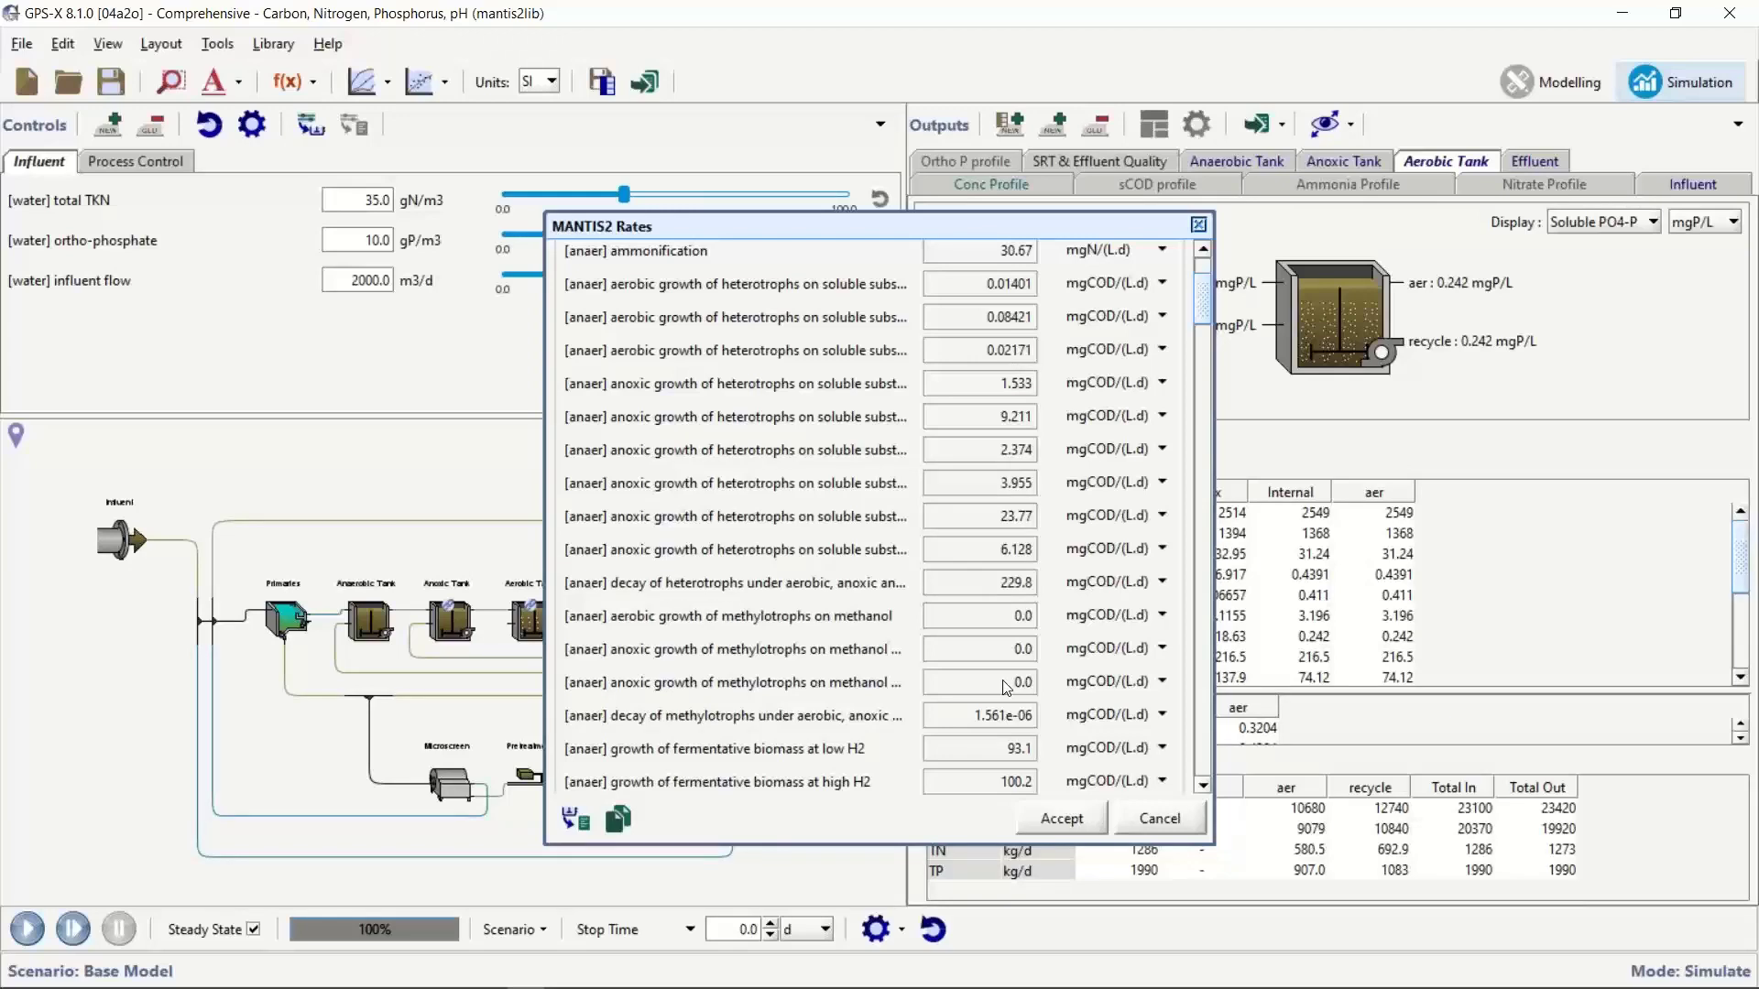
pyautogui.scroll(-1, 1006, 688)
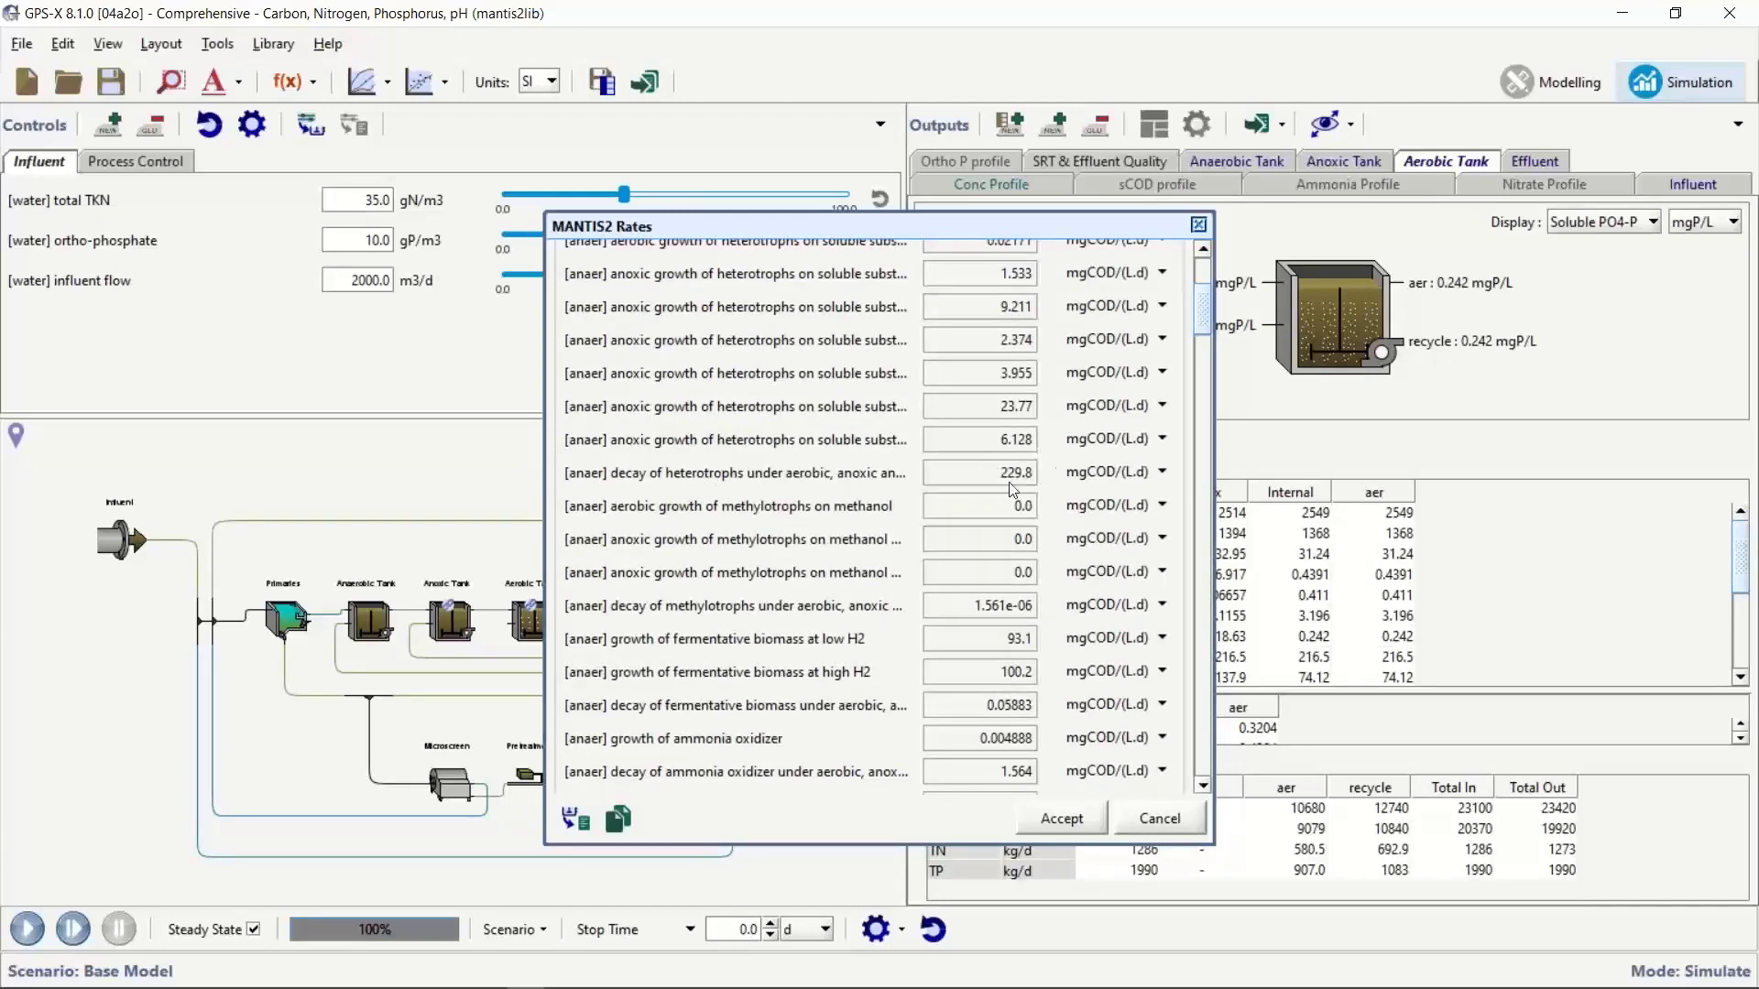
pyautogui.scroll(-2, 809, 583)
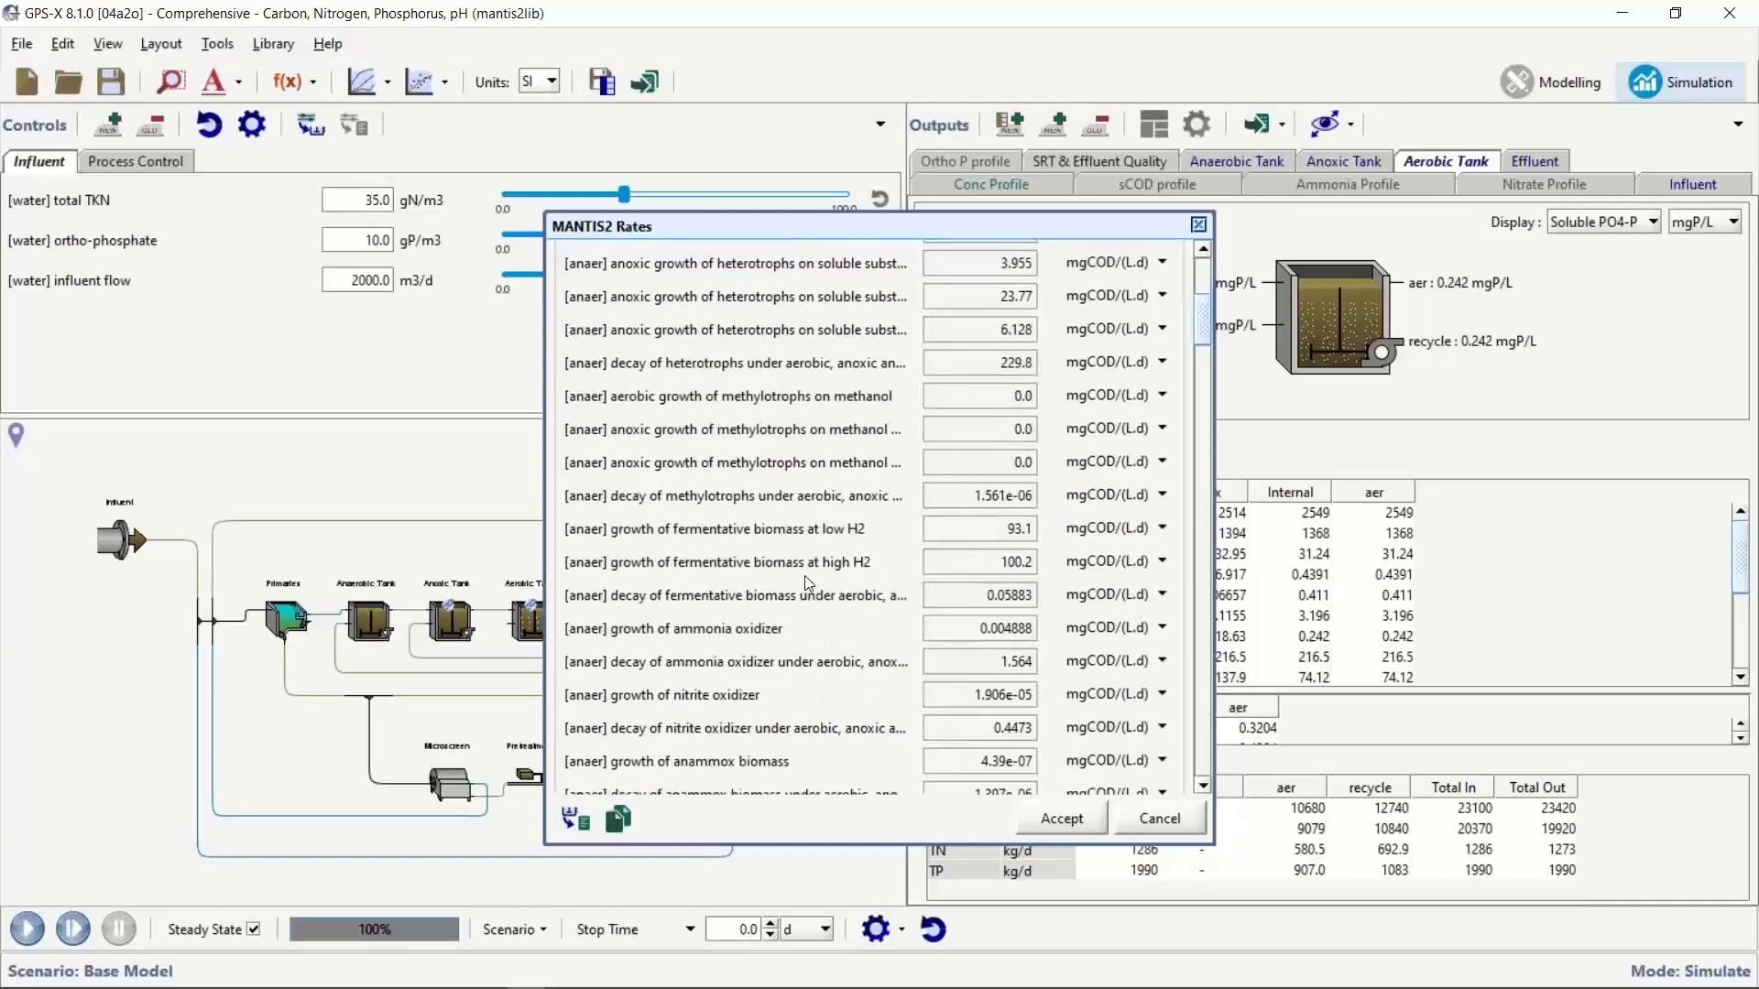
pyautogui.scroll(-2, 809, 583)
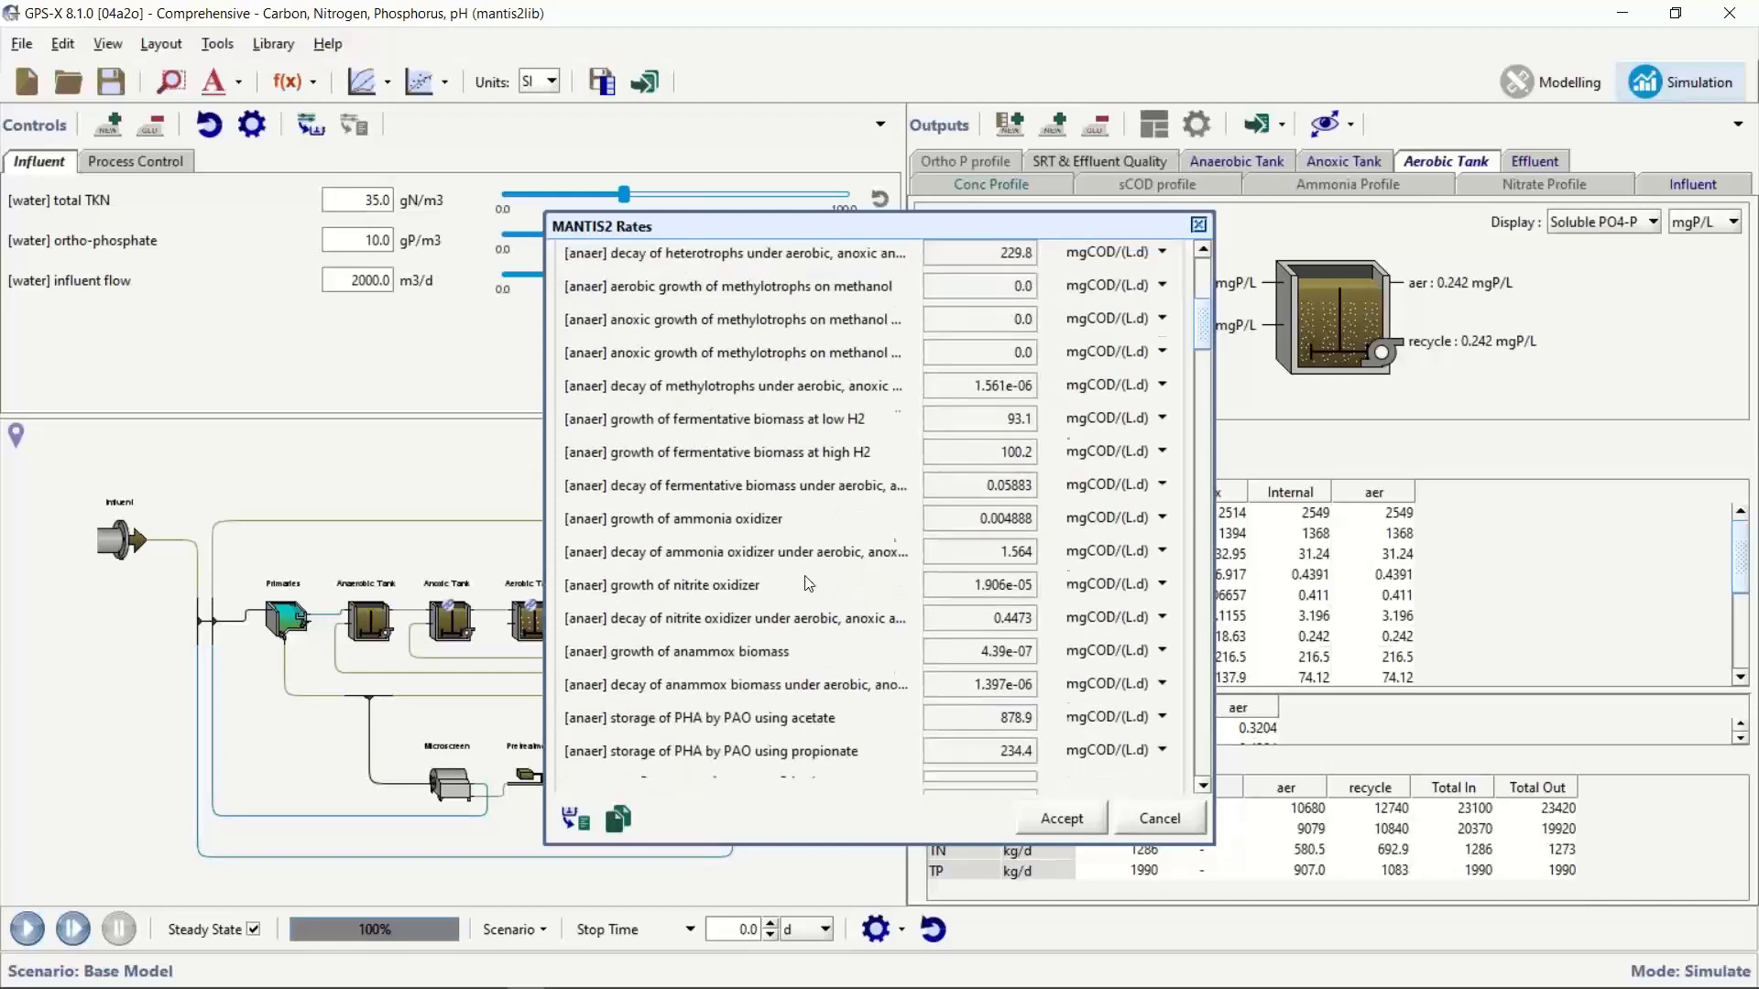
pyautogui.scroll(-2, 809, 583)
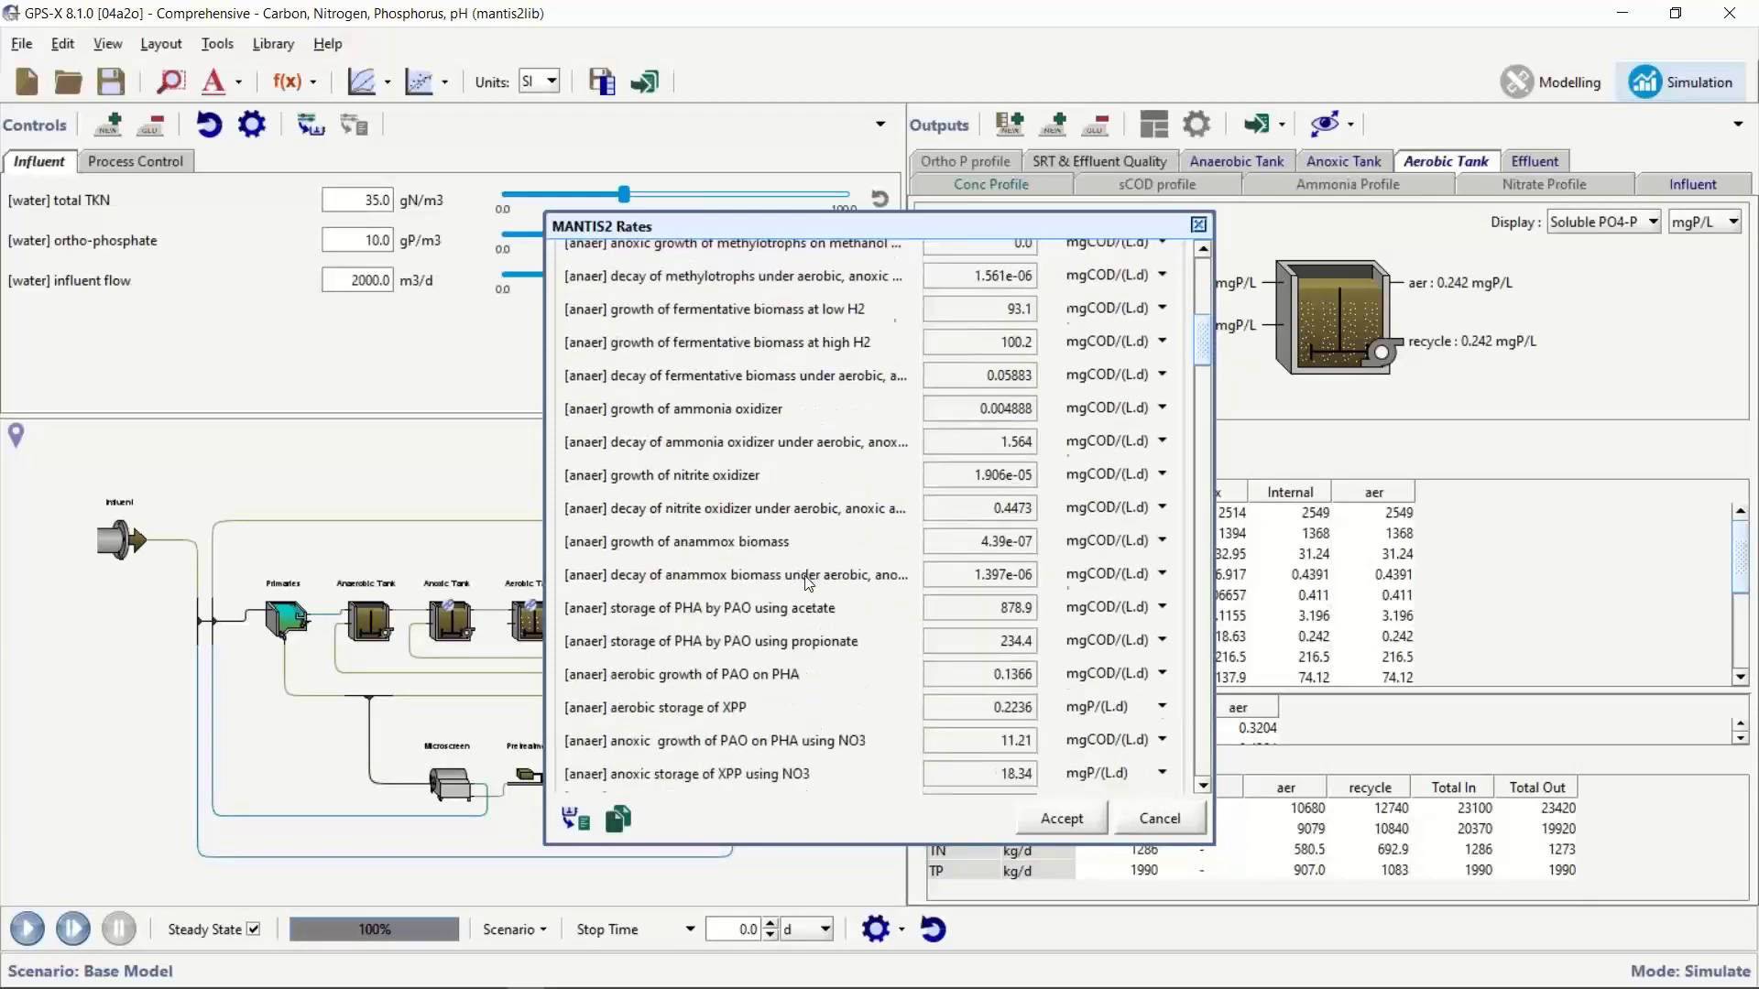
pyautogui.scroll(-1, 809, 583)
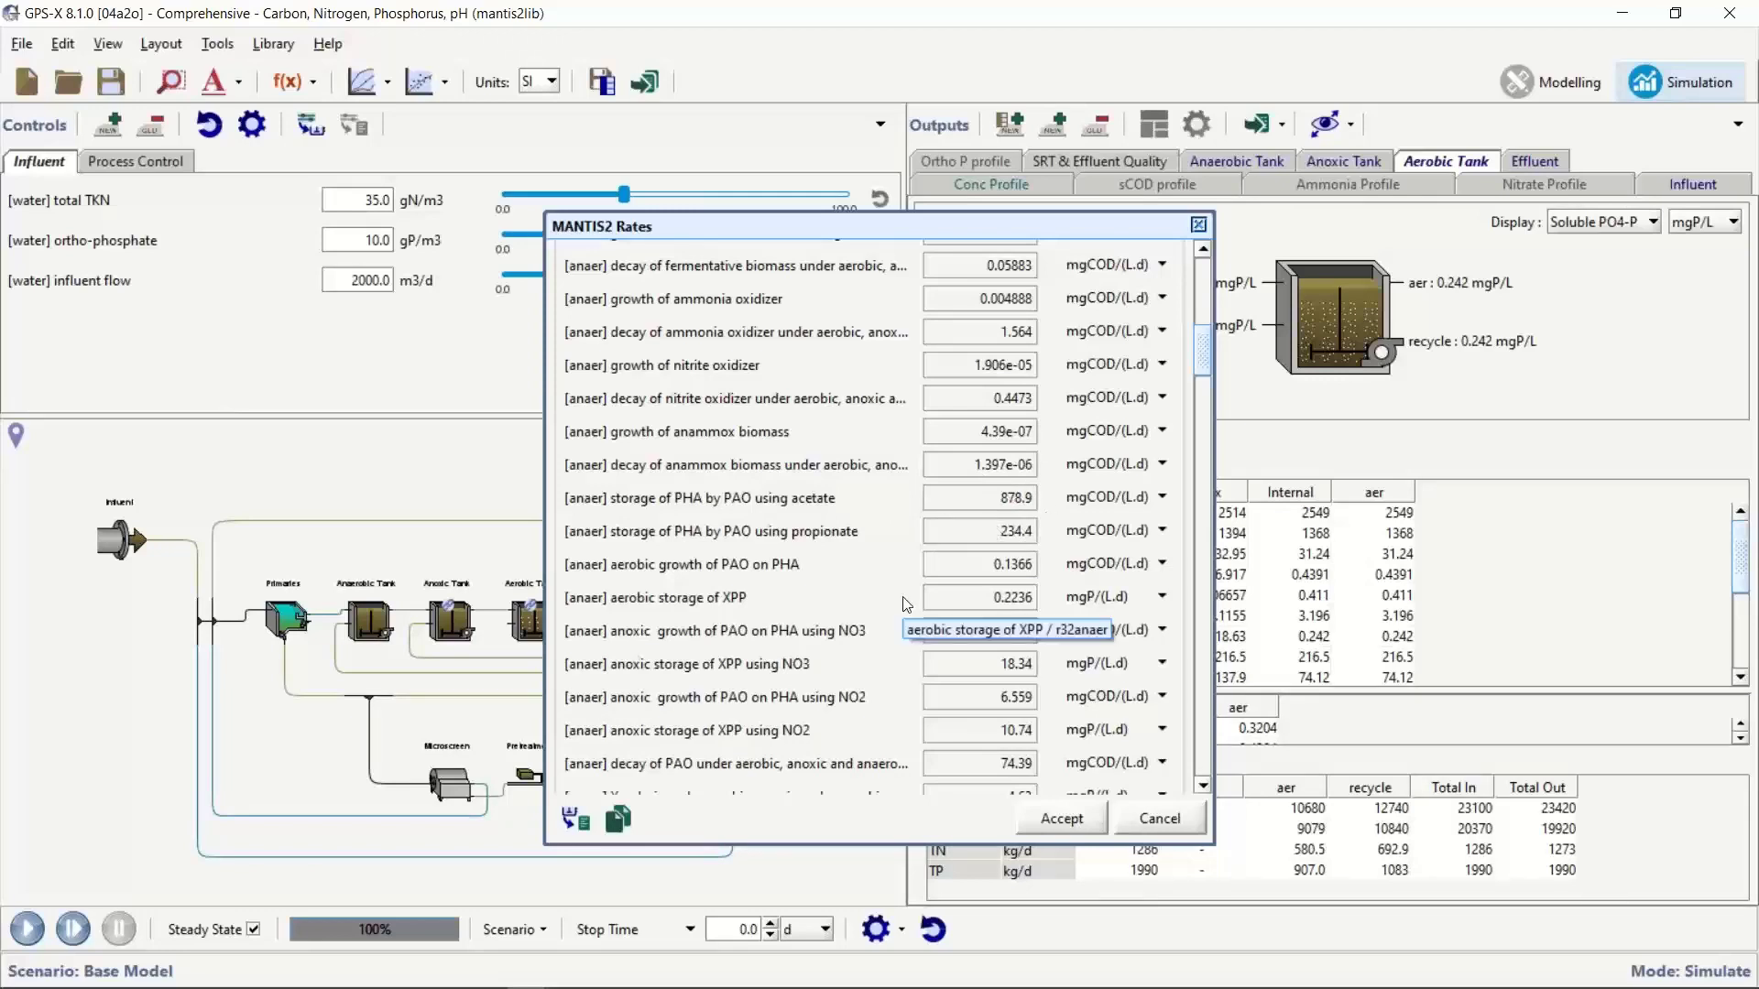
pyautogui.click(1064, 820)
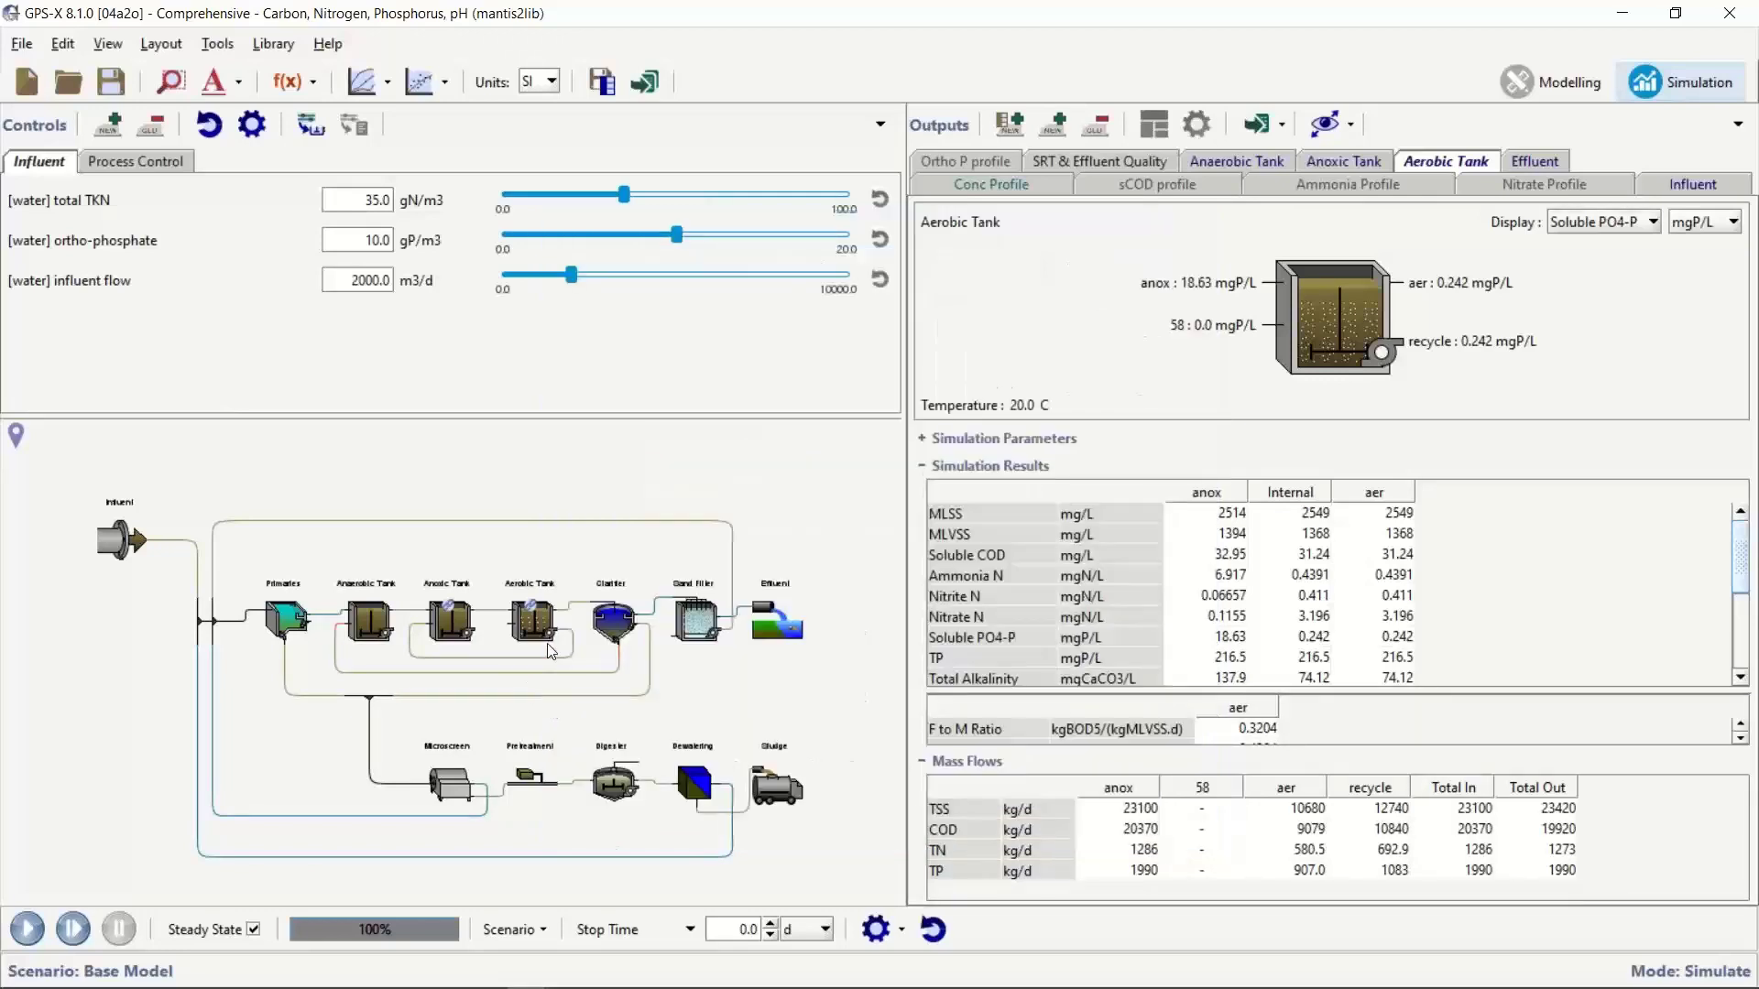
pyautogui.rightClick(526, 619)
pyautogui.moveTo(495, 737)
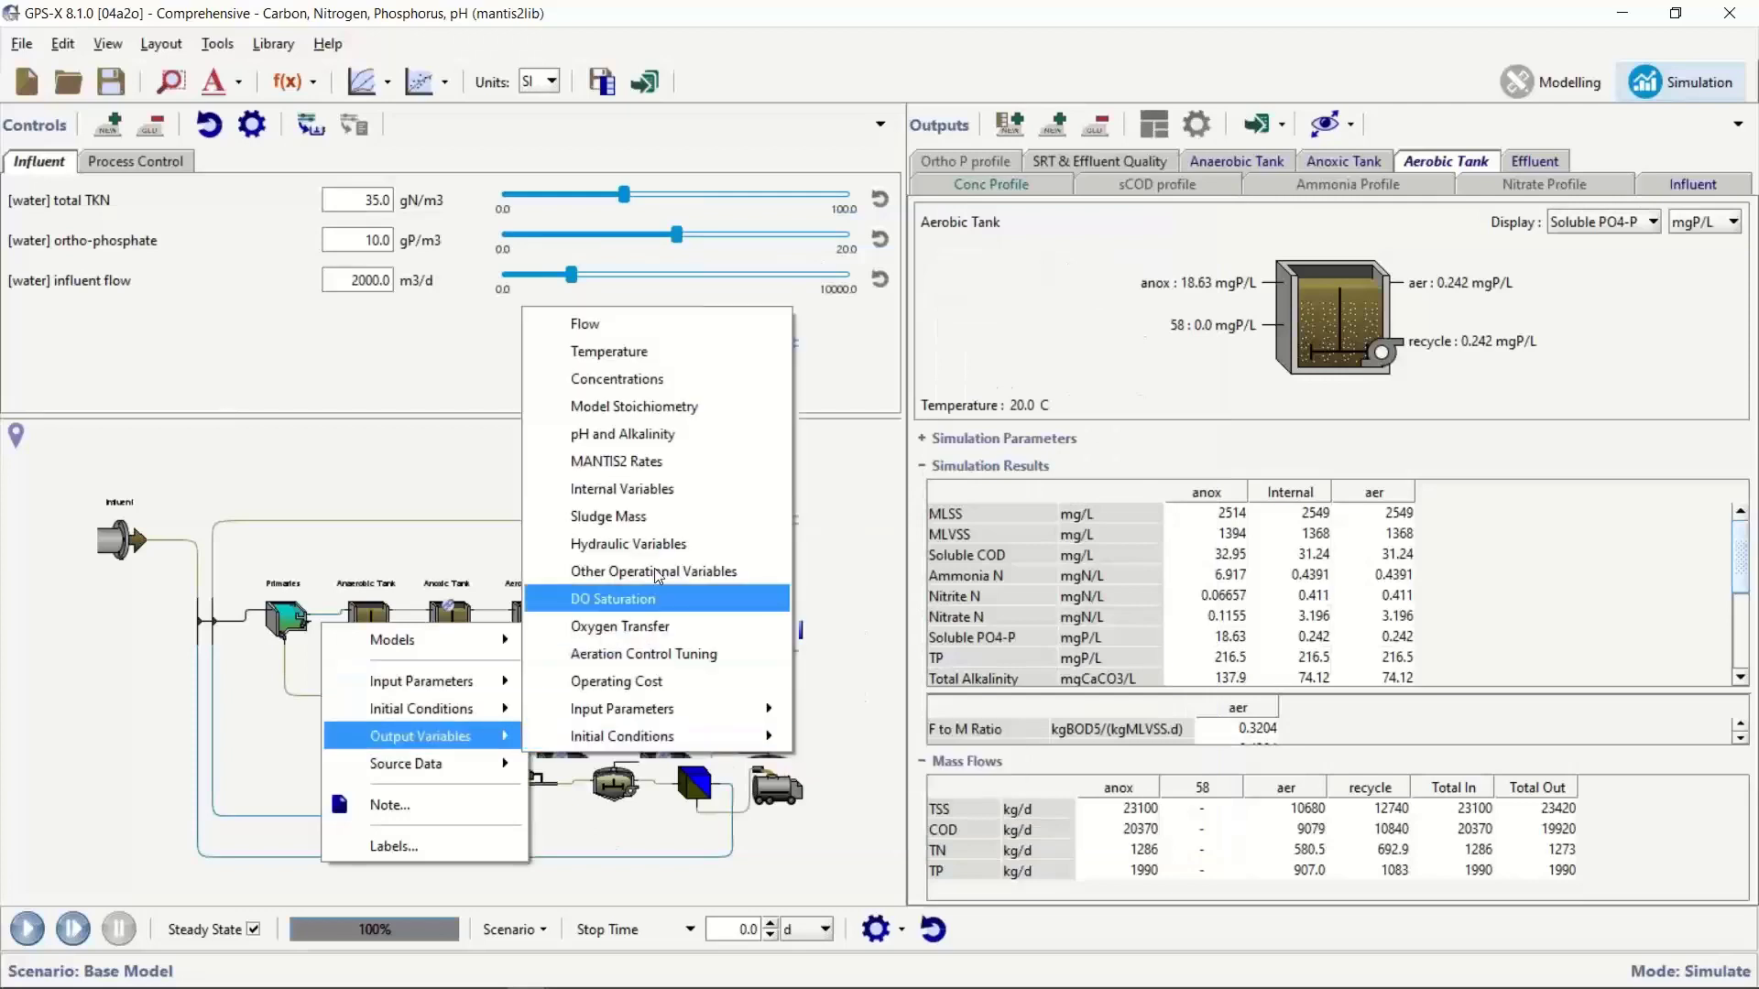
pyautogui.click(664, 462)
pyautogui.scroll(-8, 1074, 525)
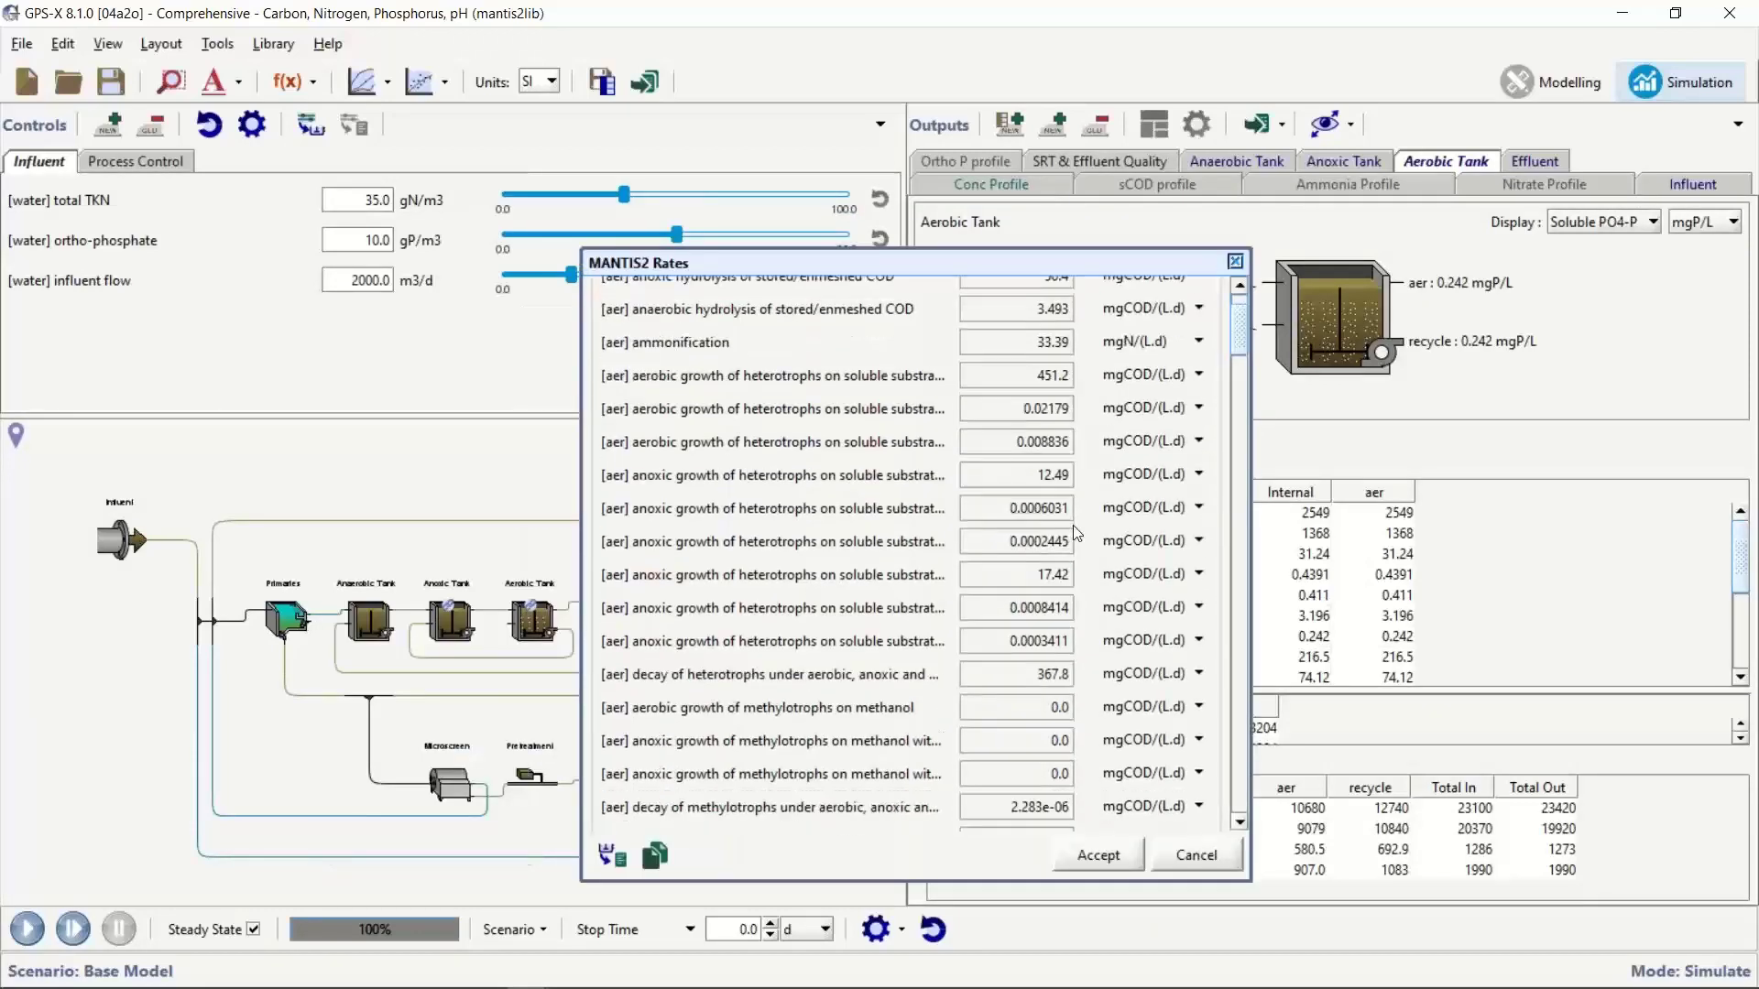
pyautogui.scroll(-1, 1074, 525)
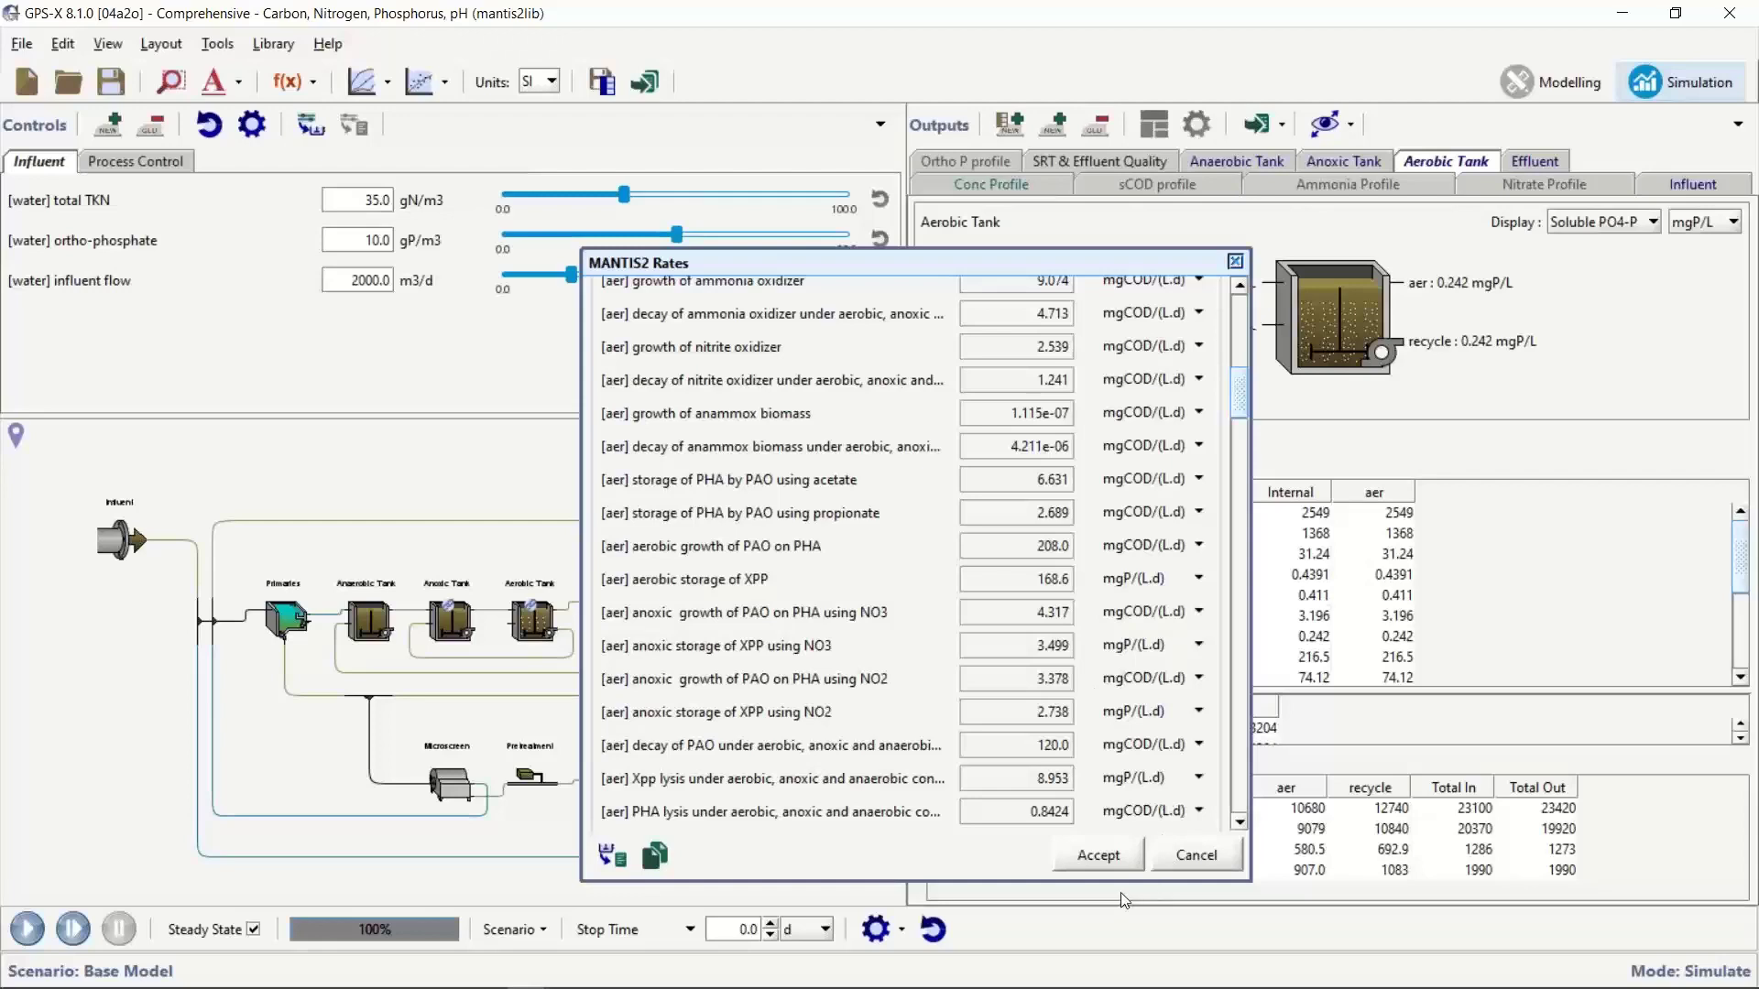
pyautogui.click(1105, 867)
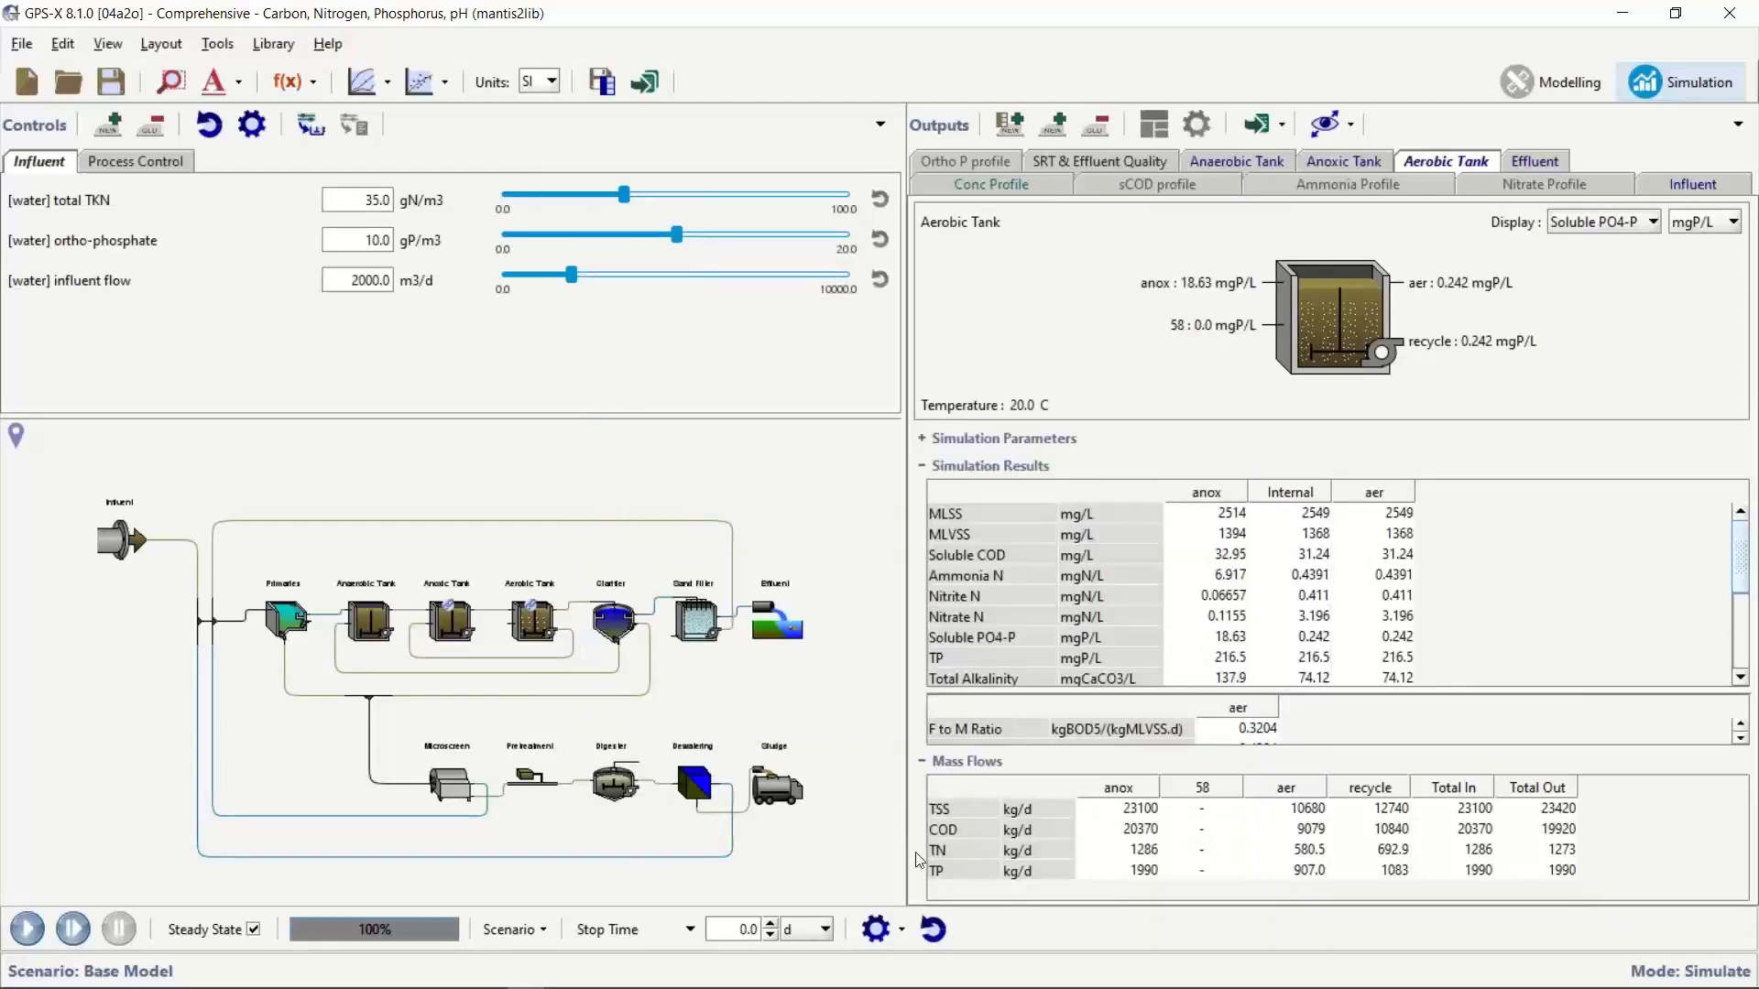
pyautogui.rightClick(613, 790)
pyautogui.moveTo(572, 863)
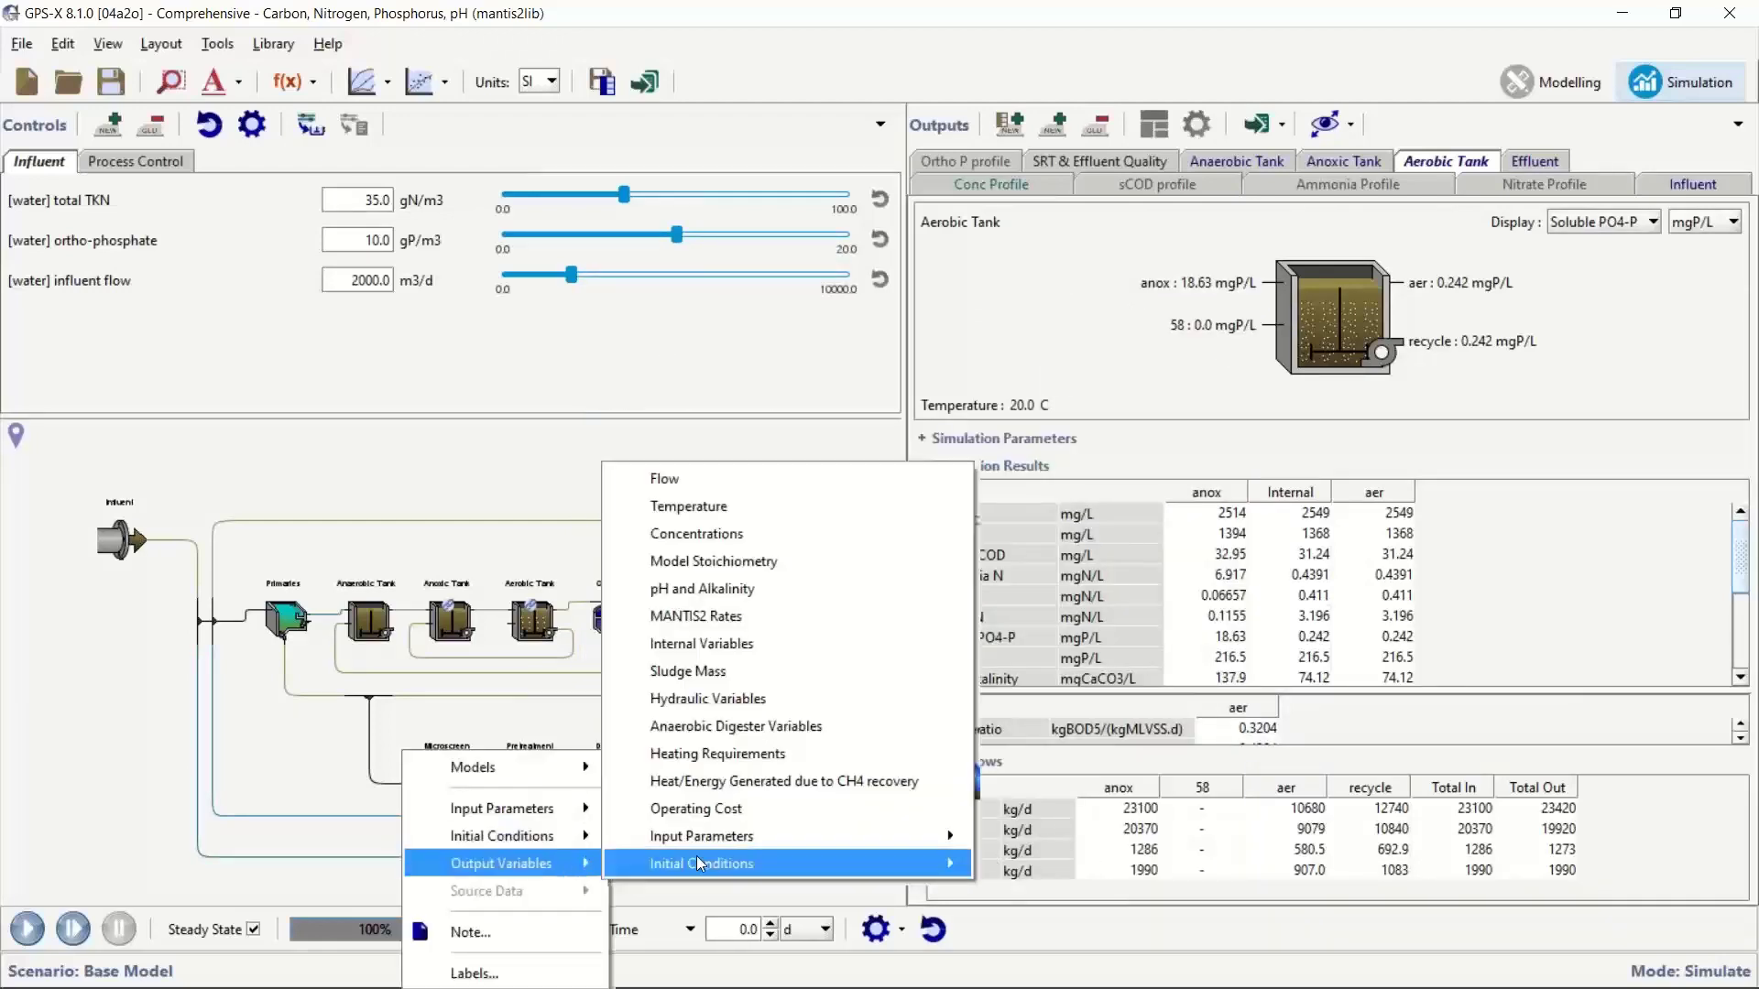
pyautogui.click(781, 614)
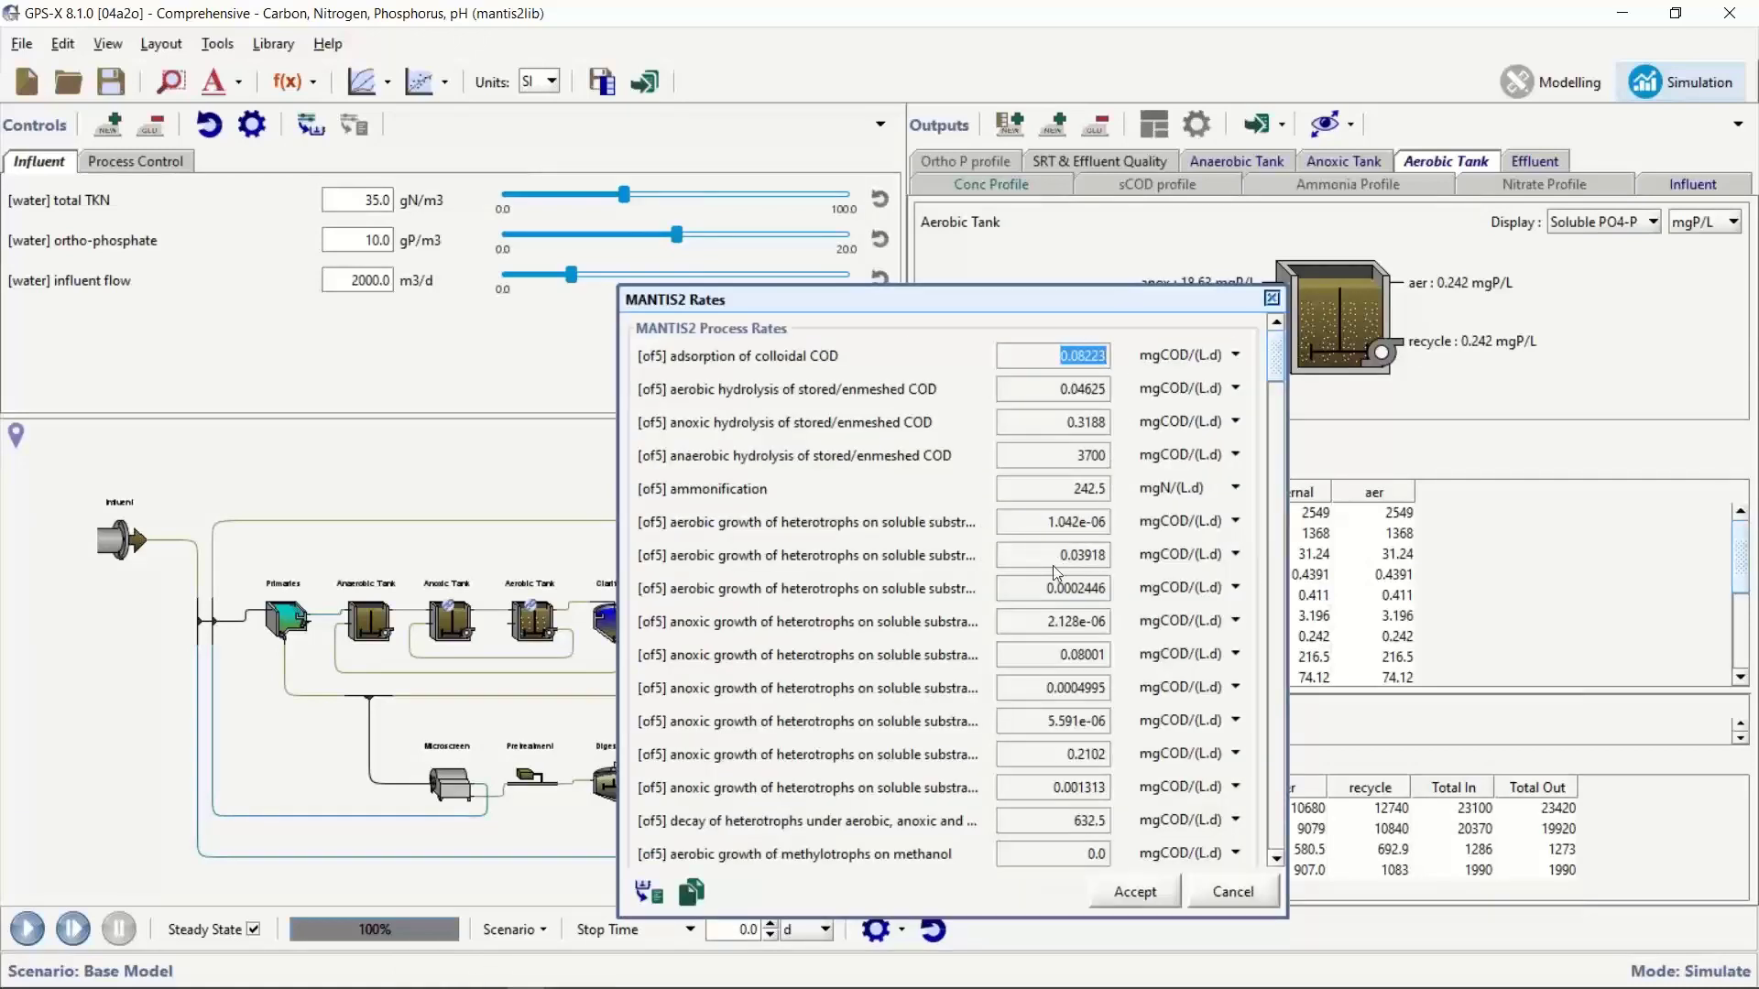
pyautogui.scroll(-1, 949, 566)
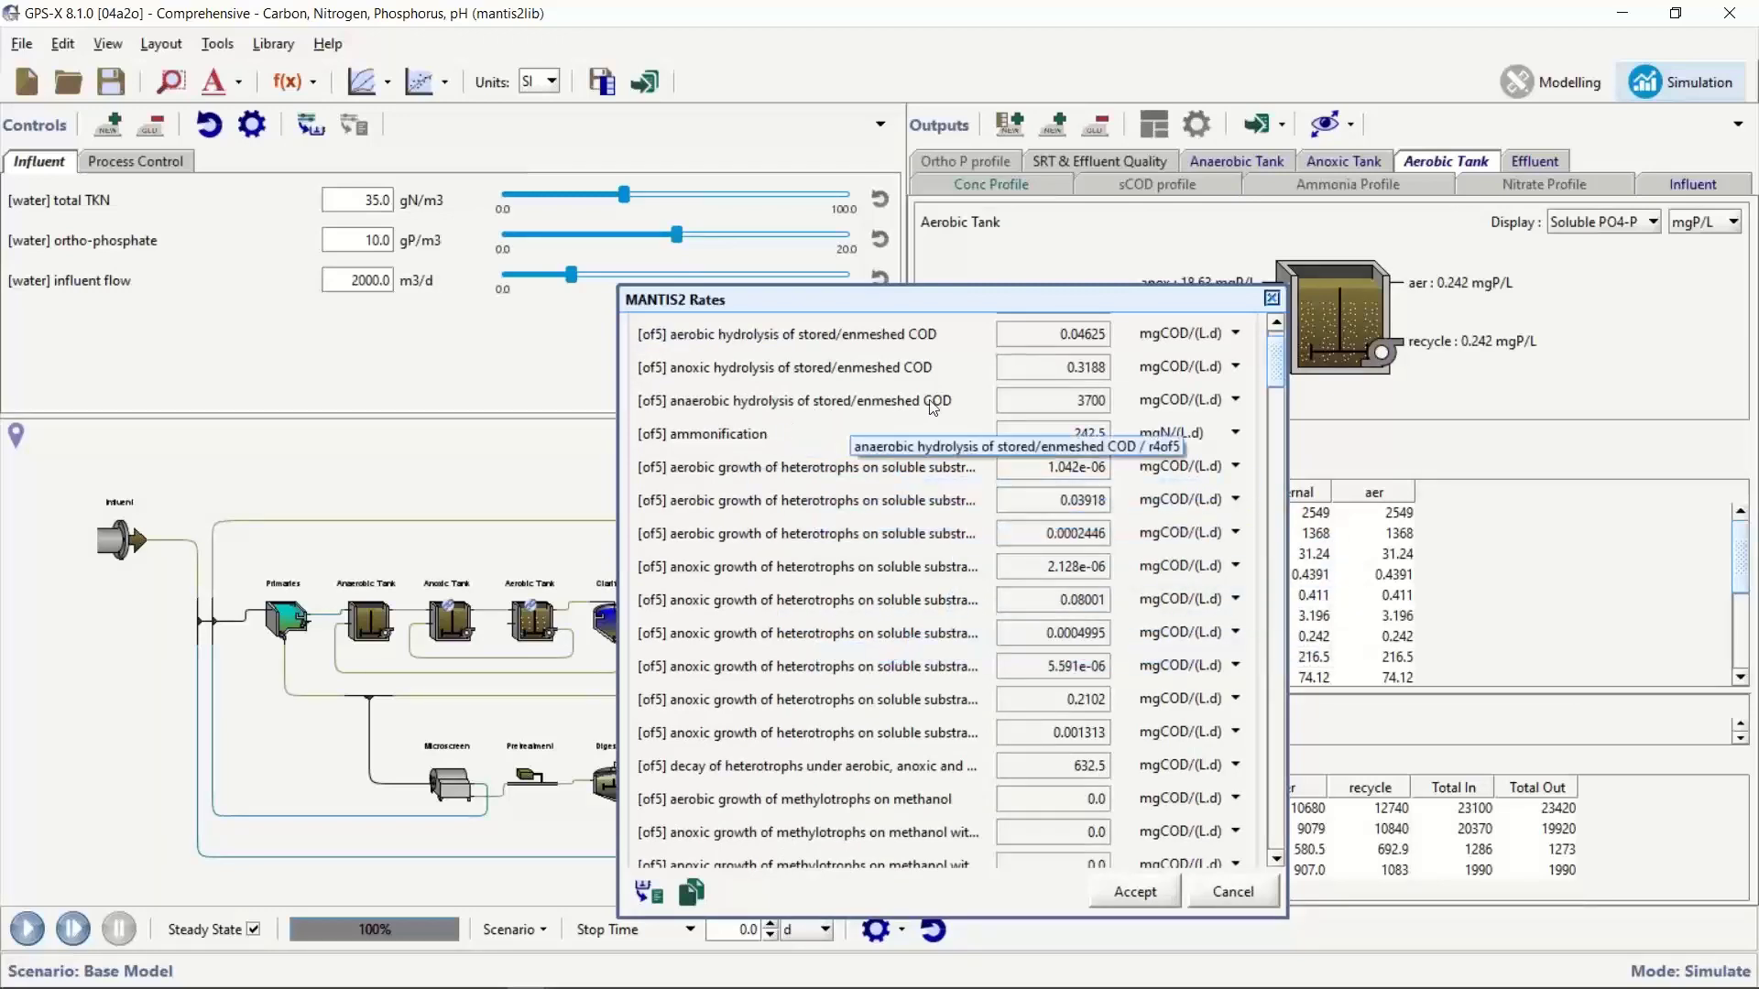
pyautogui.scroll(-4, 1129, 649)
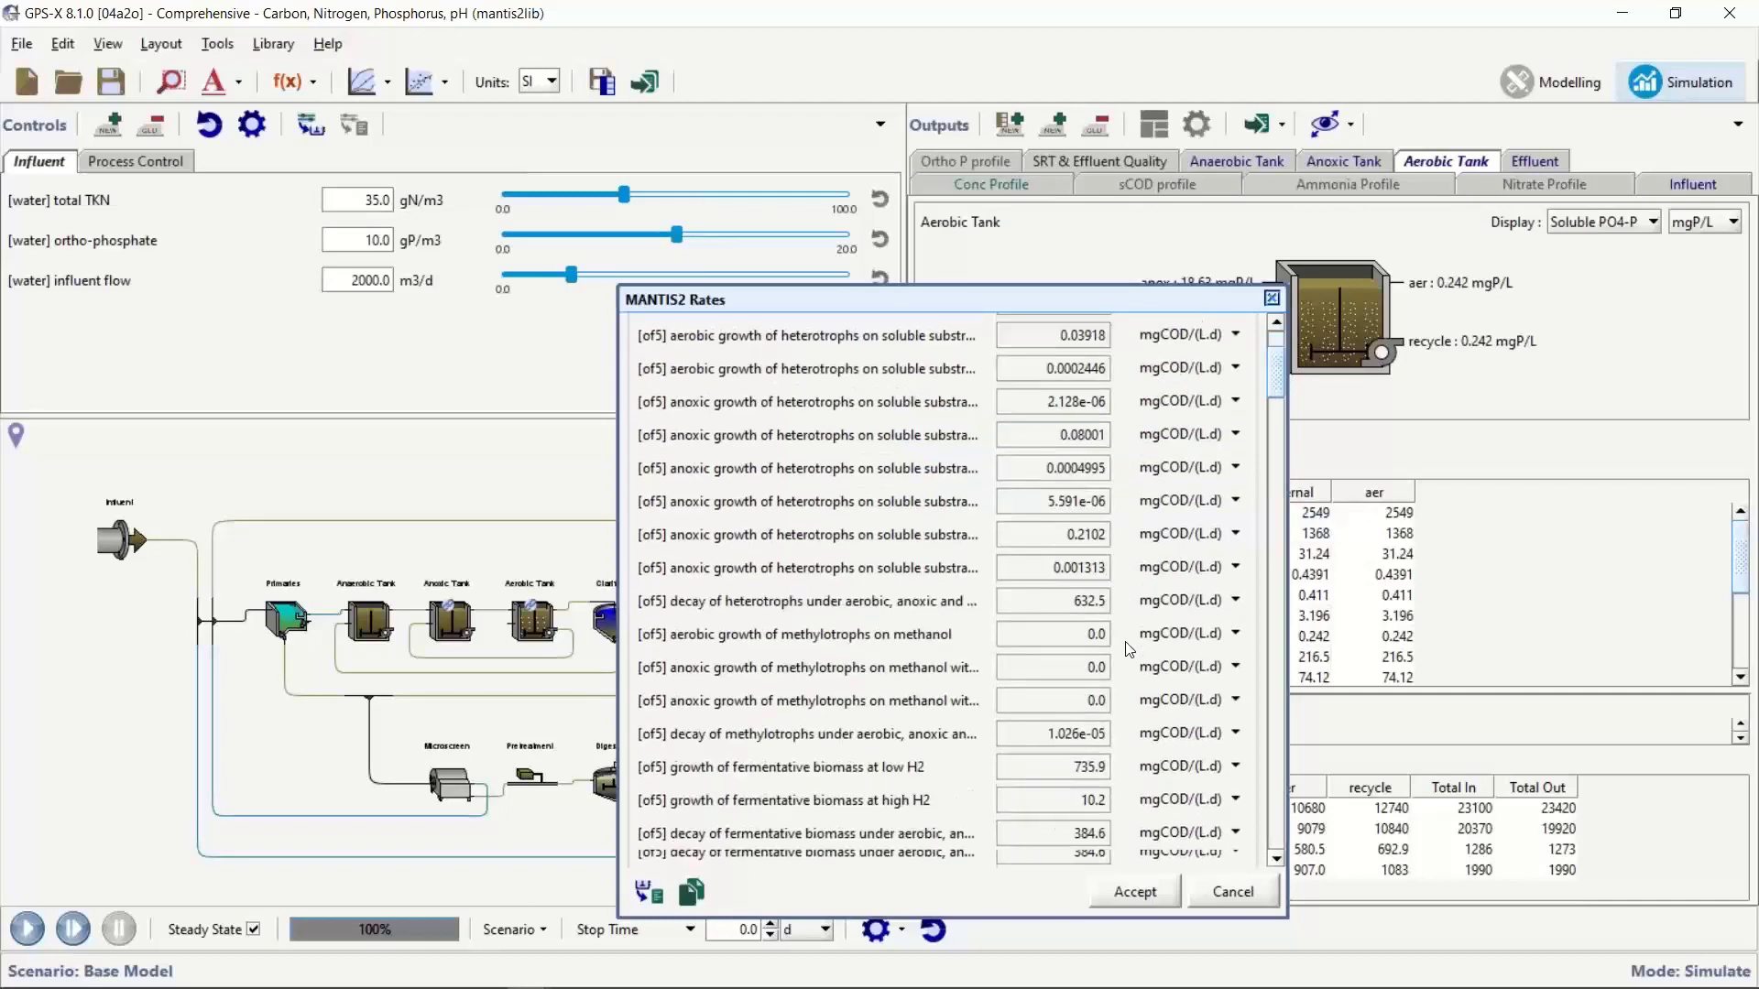
pyautogui.scroll(-6, 1130, 649)
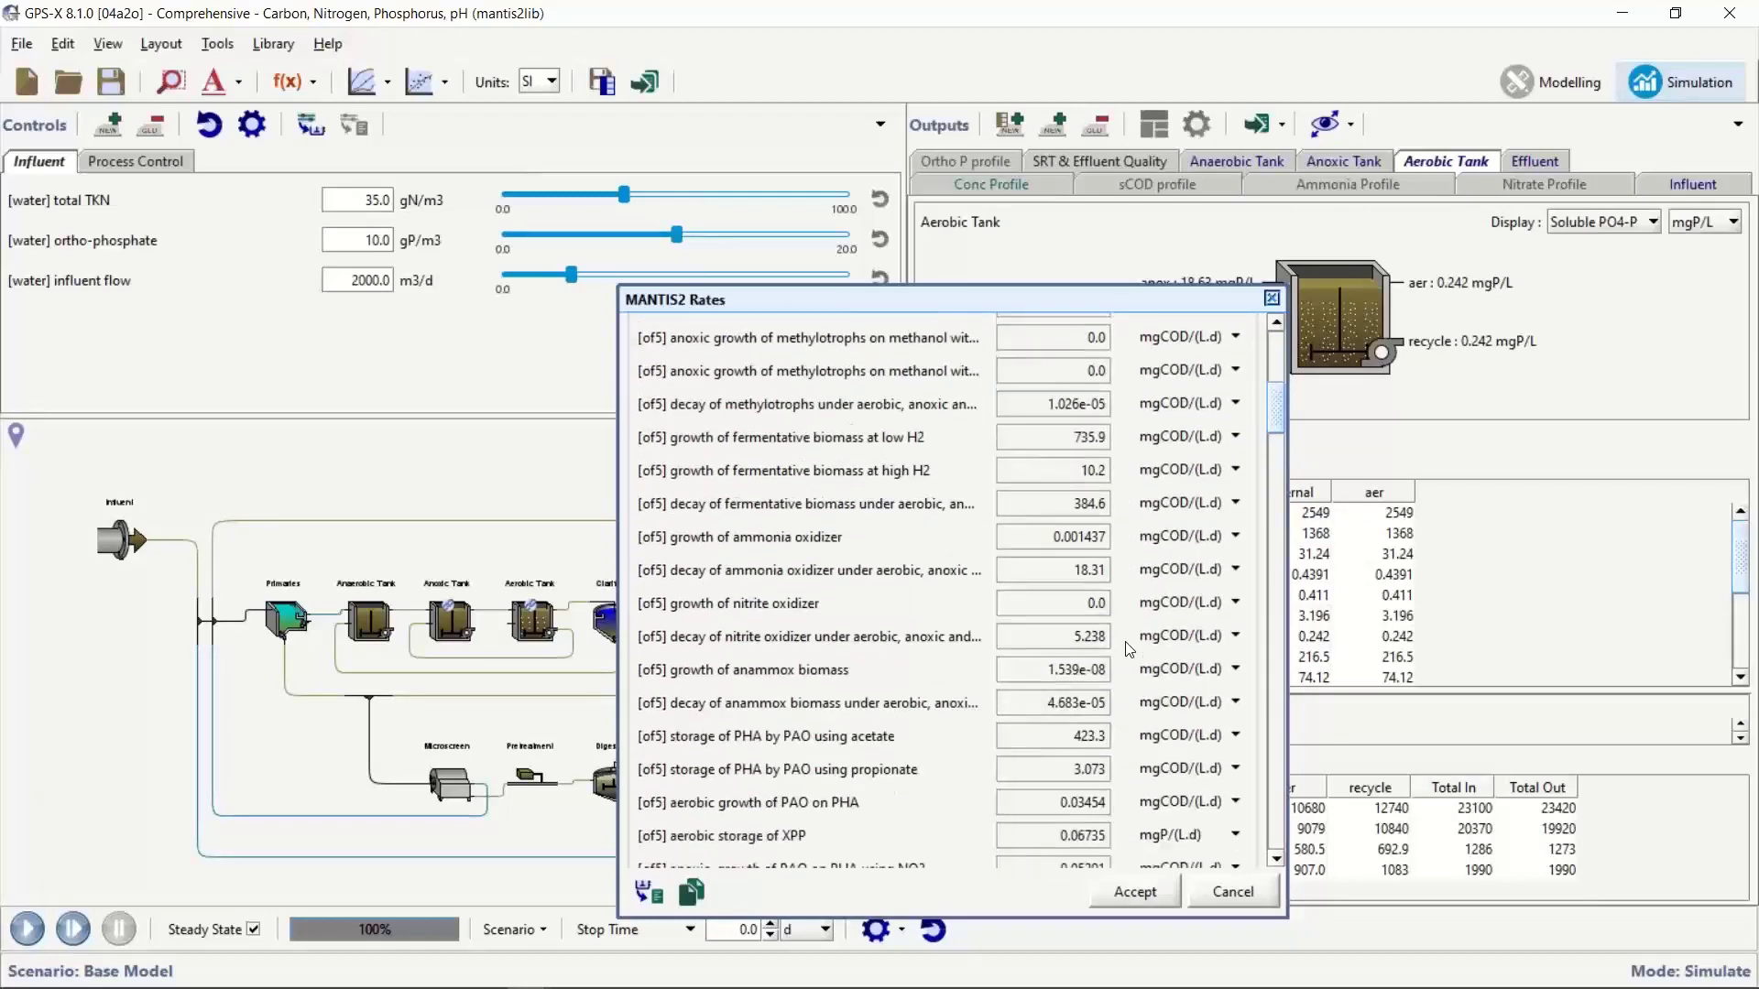
pyautogui.scroll(-4, 1130, 649)
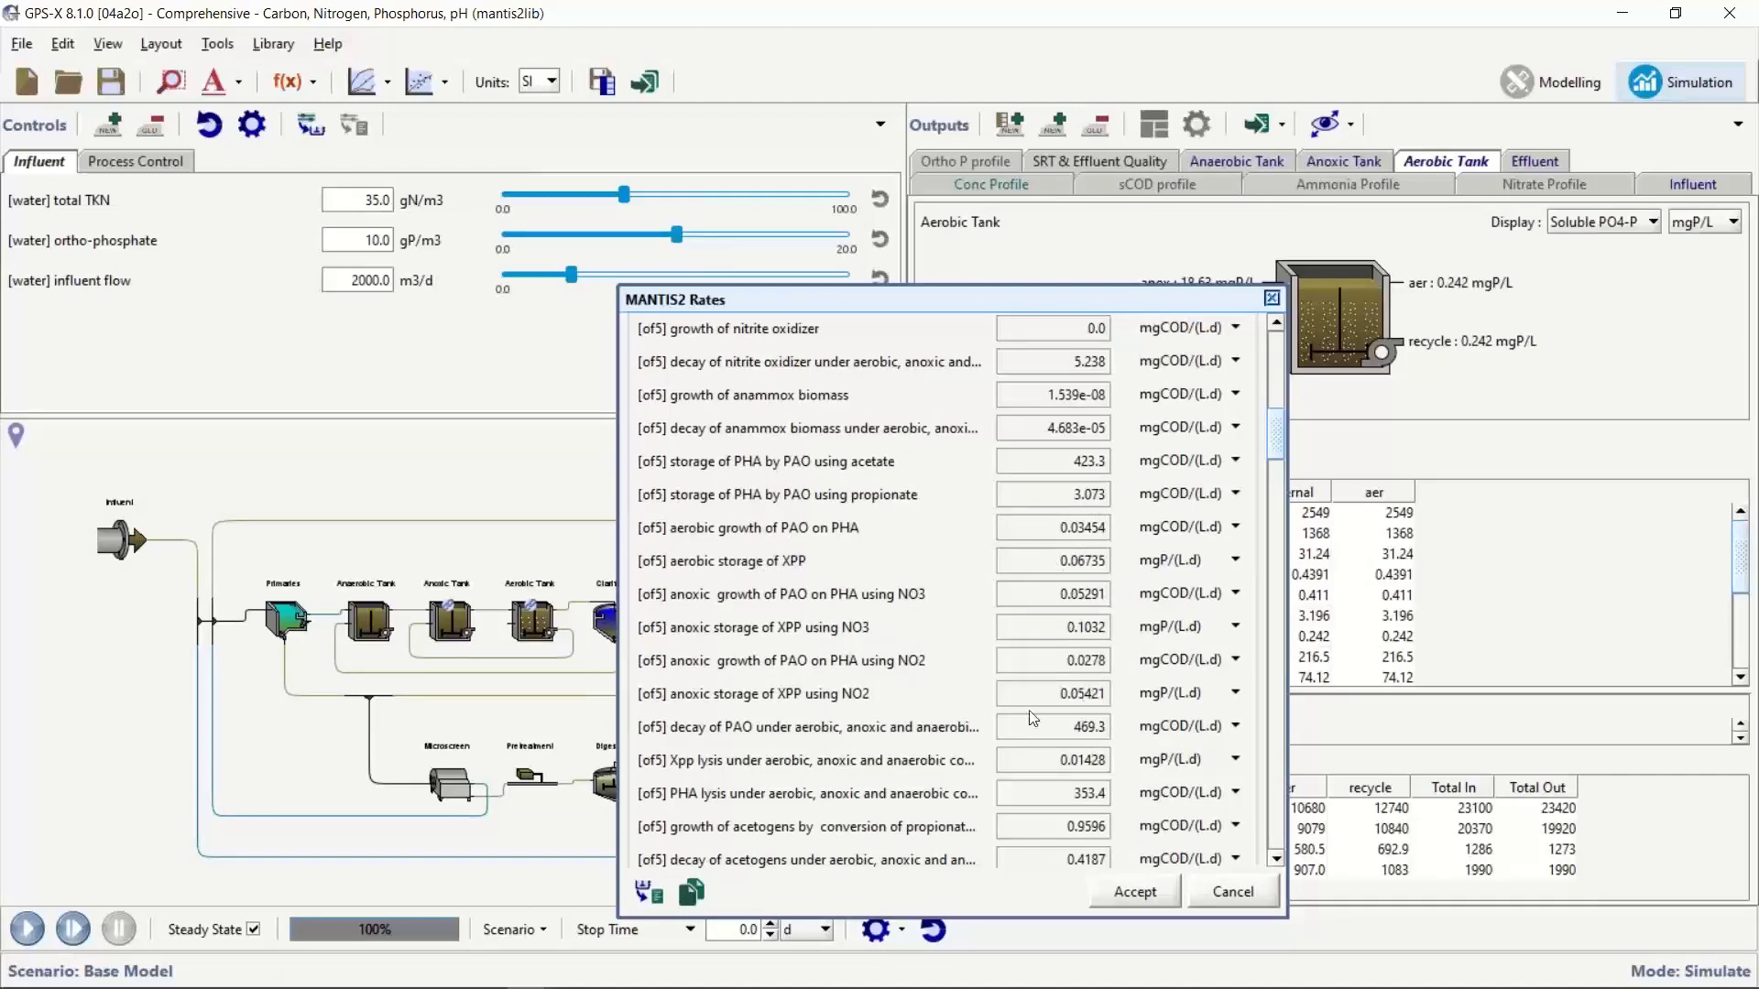
pyautogui.scroll(-5, 1104, 724)
pyautogui.scroll(-5, 1104, 707)
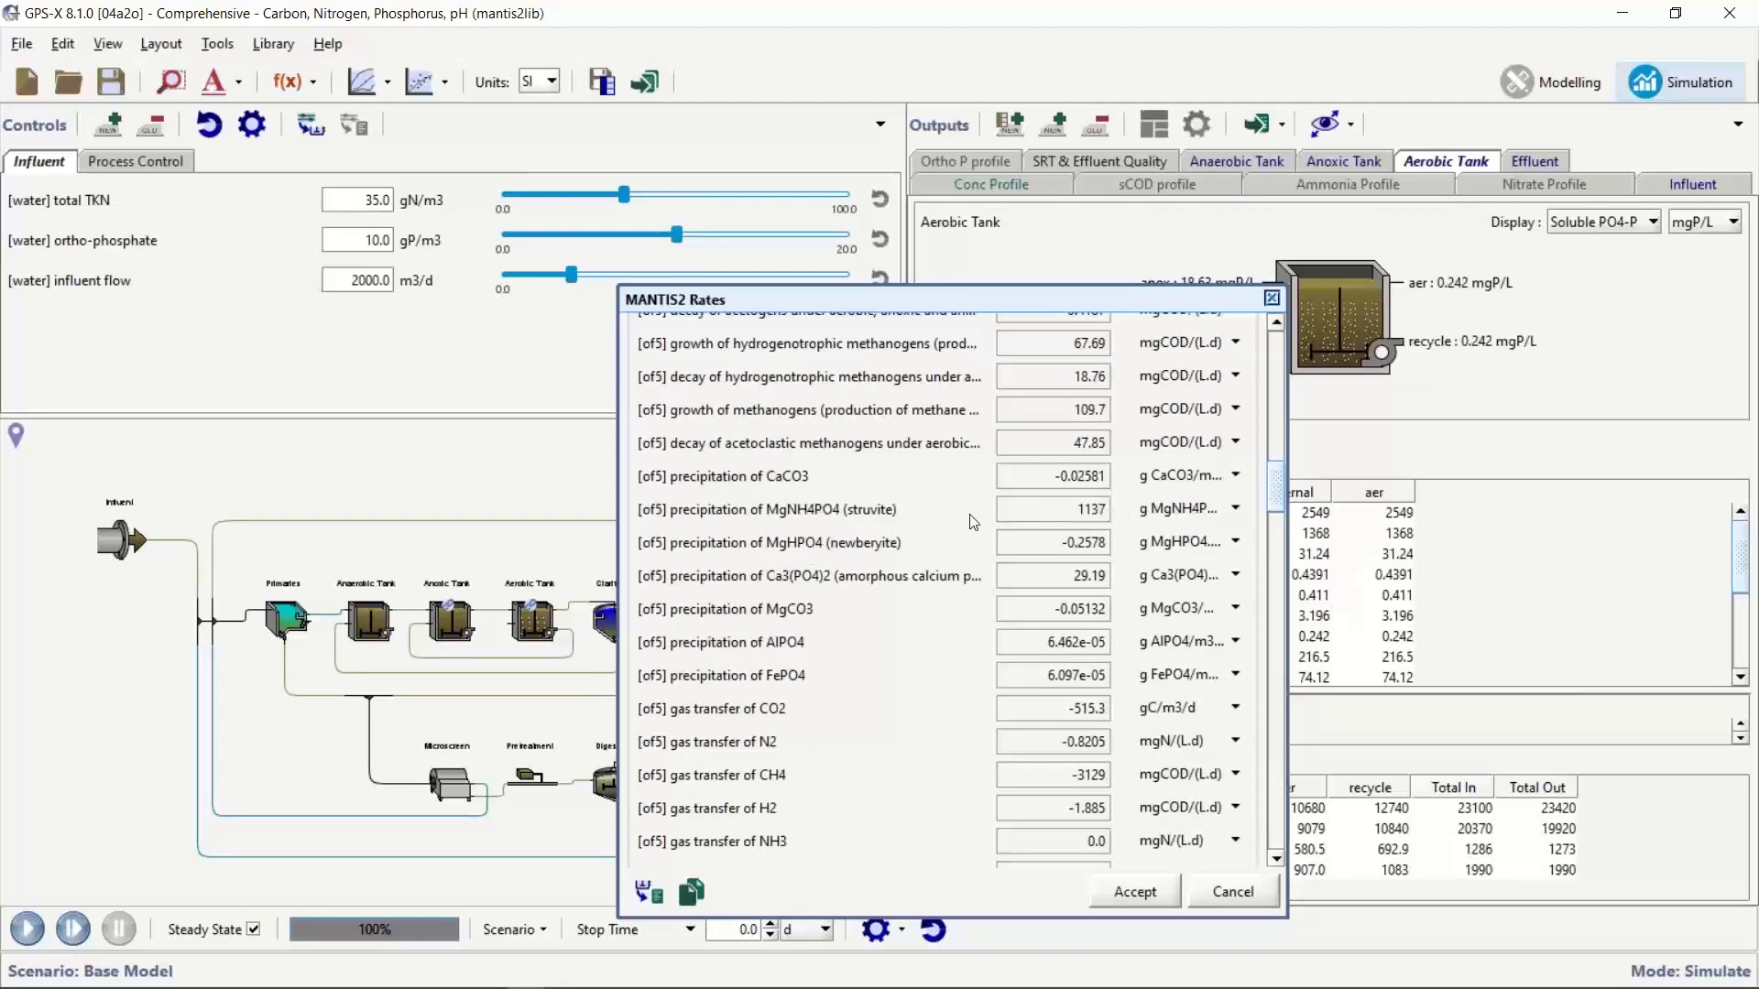
pyautogui.click(1135, 892)
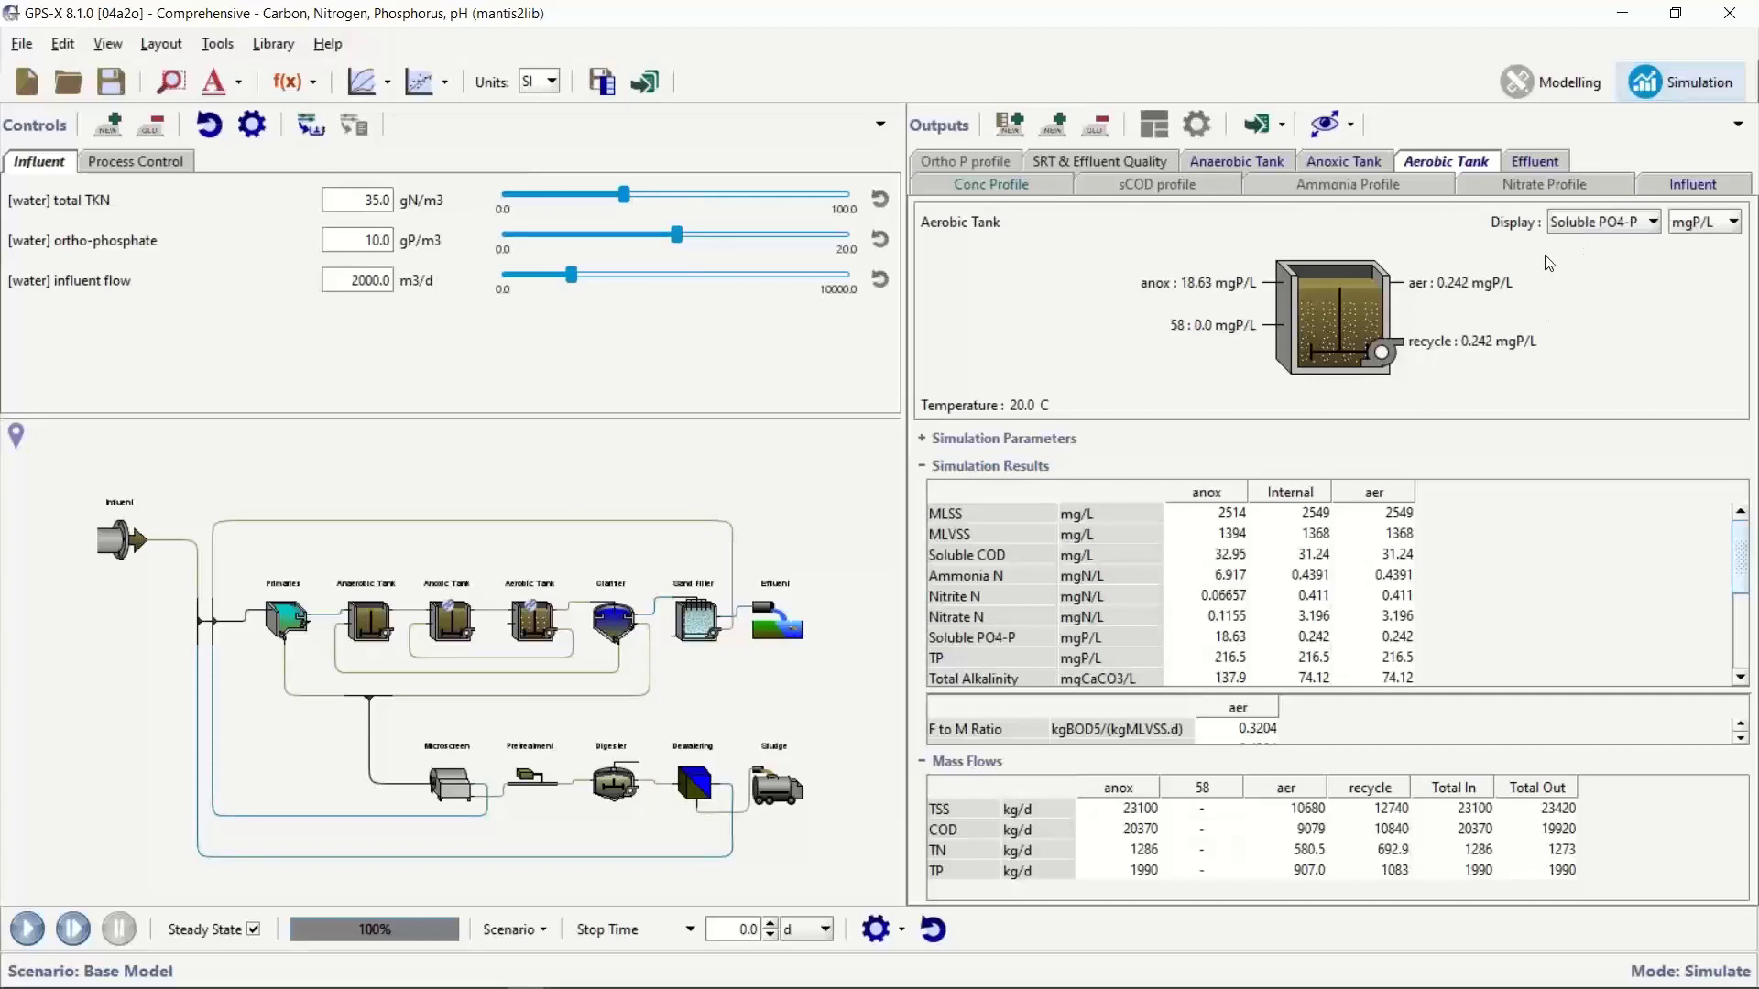
# Show the plant's Sankey flow diagram in m3/d: 2000 influent, 5000 recycle, 1998 effluent
pyautogui.click(1349, 130)
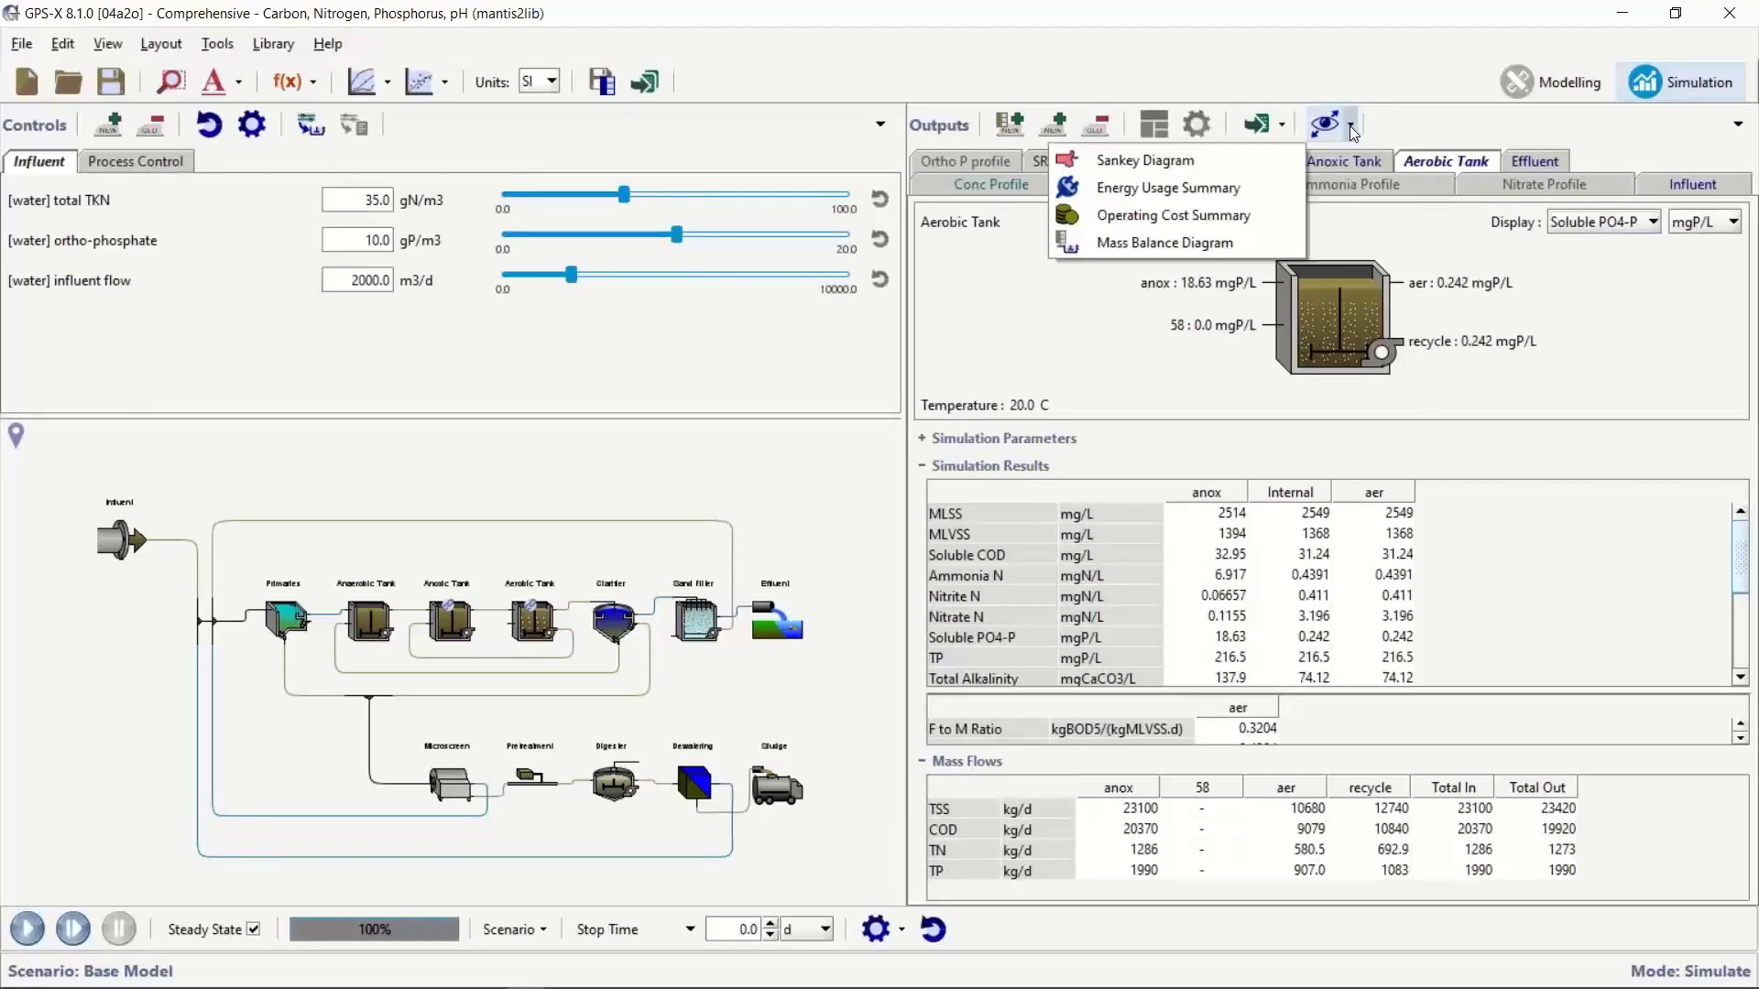
pyautogui.click(1240, 162)
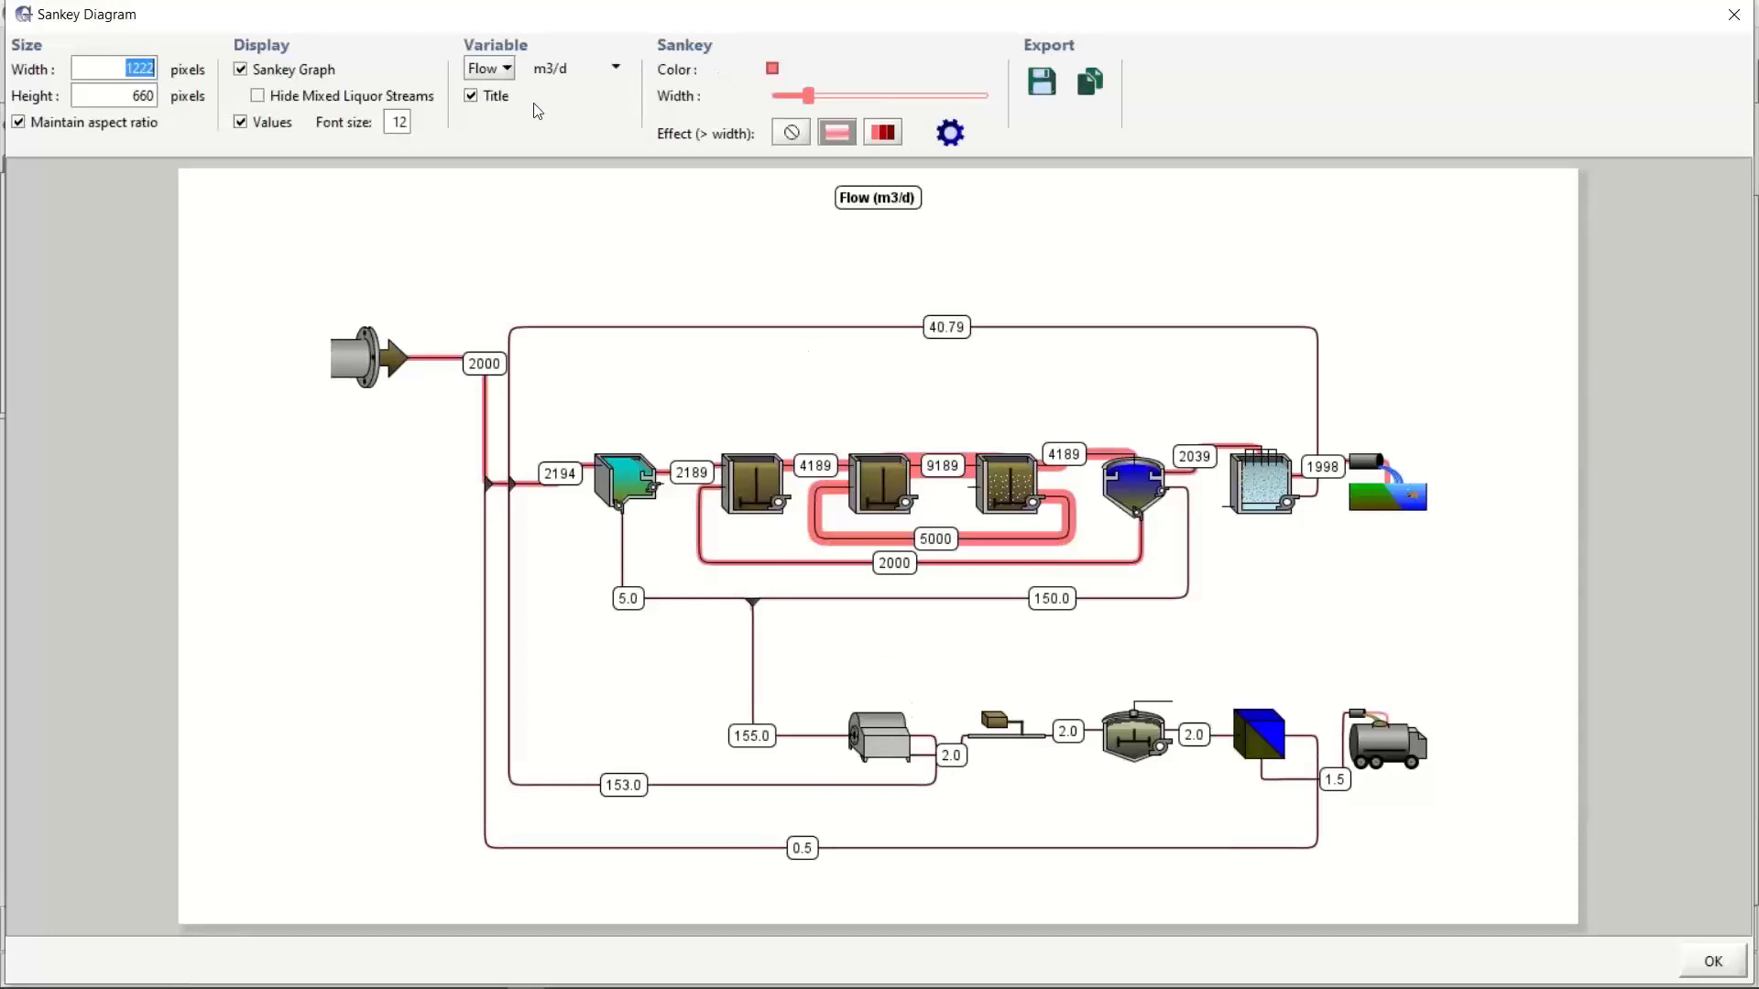
pyautogui.click(500, 69)
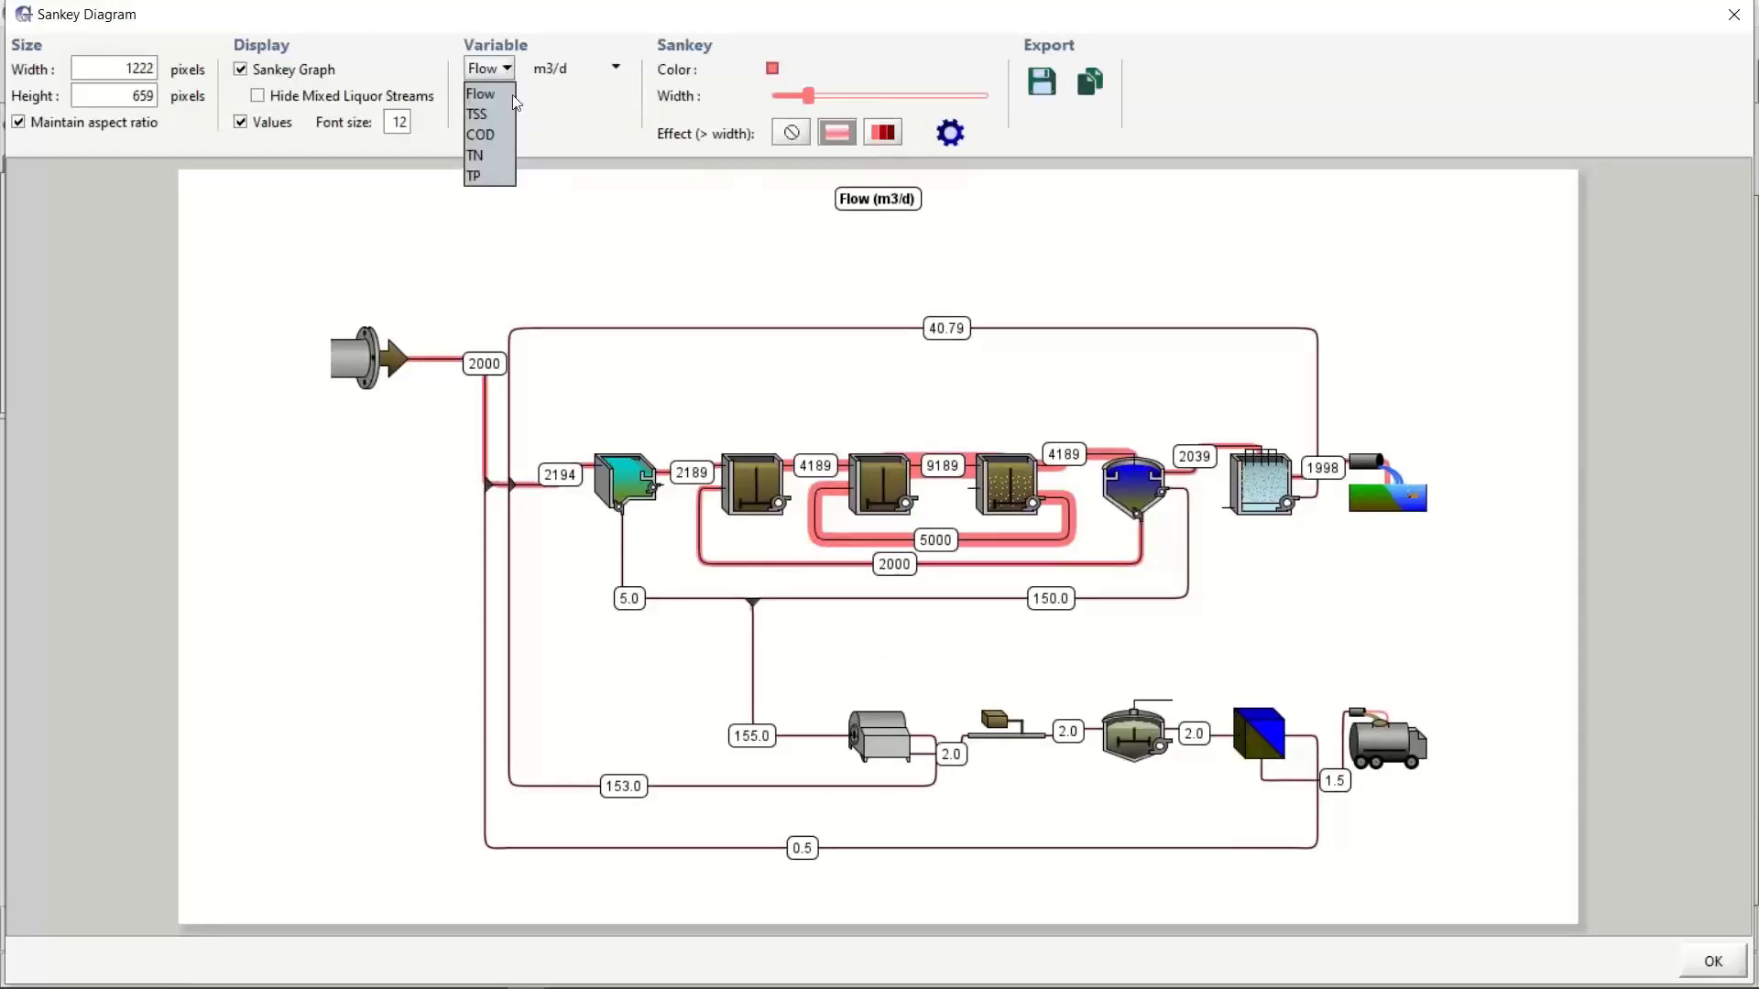
# Switch the Sankey variable to TP (24.0 kg/d in, 1.478 effluent, 22.52 sludge), then close it
pyautogui.click(487, 183)
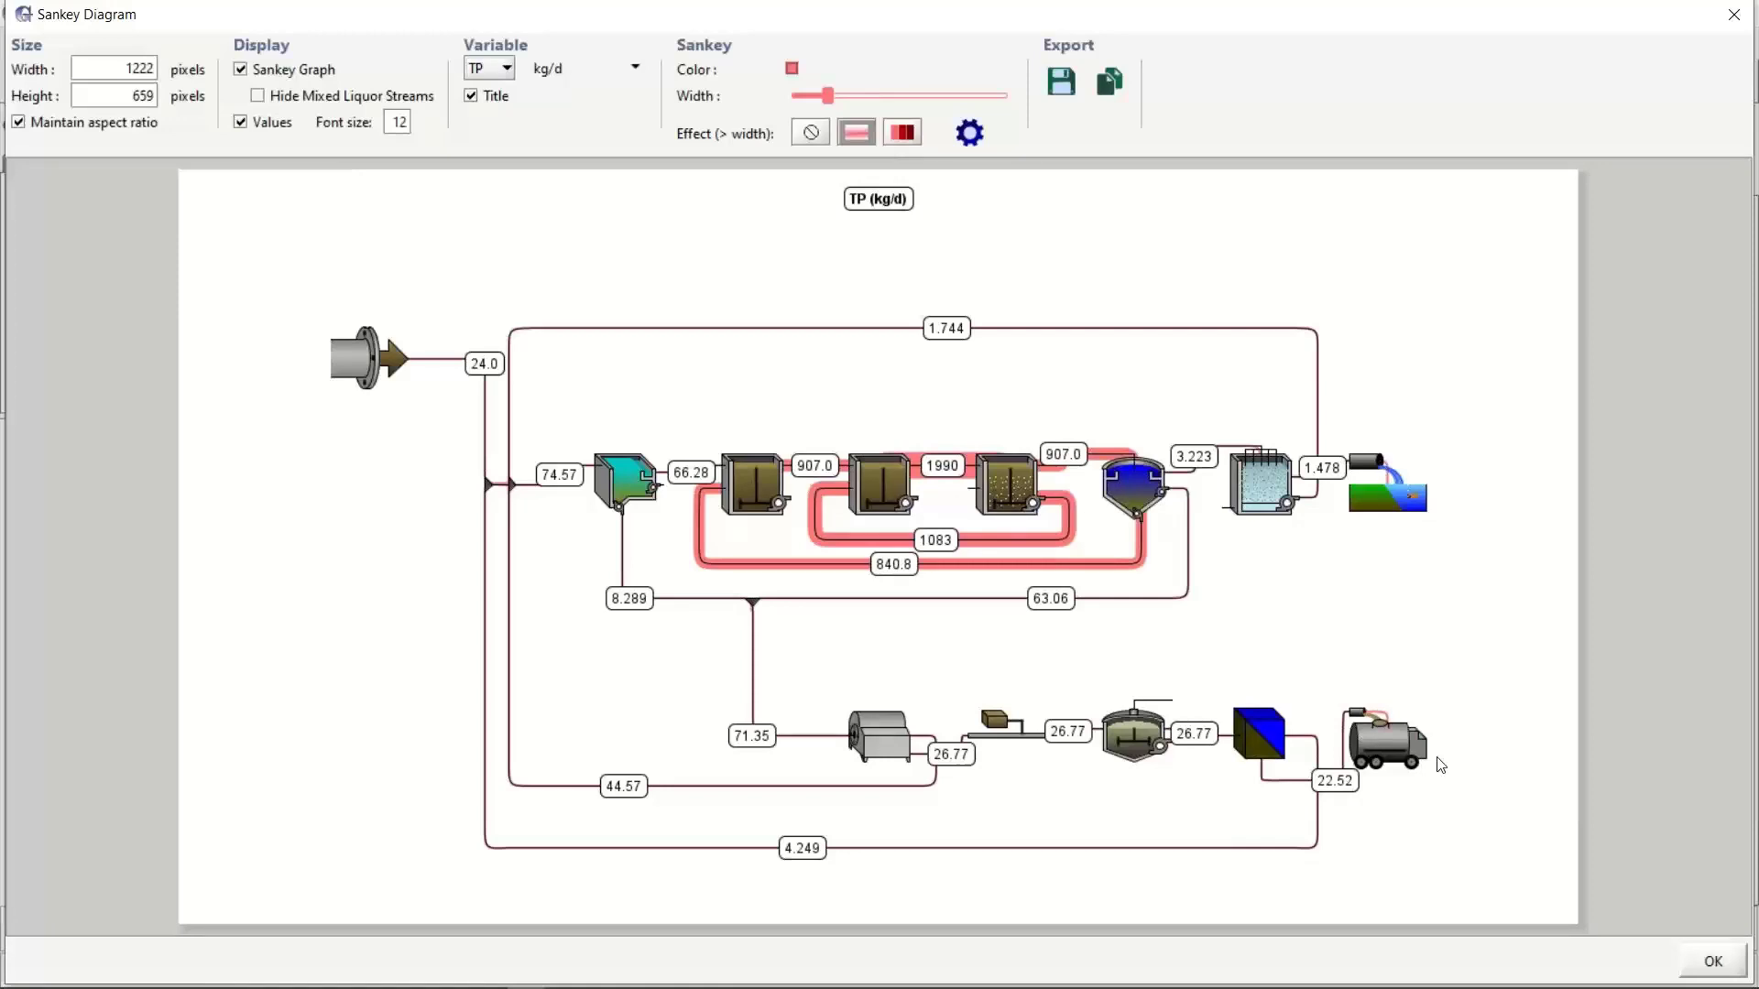
pyautogui.click(1713, 961)
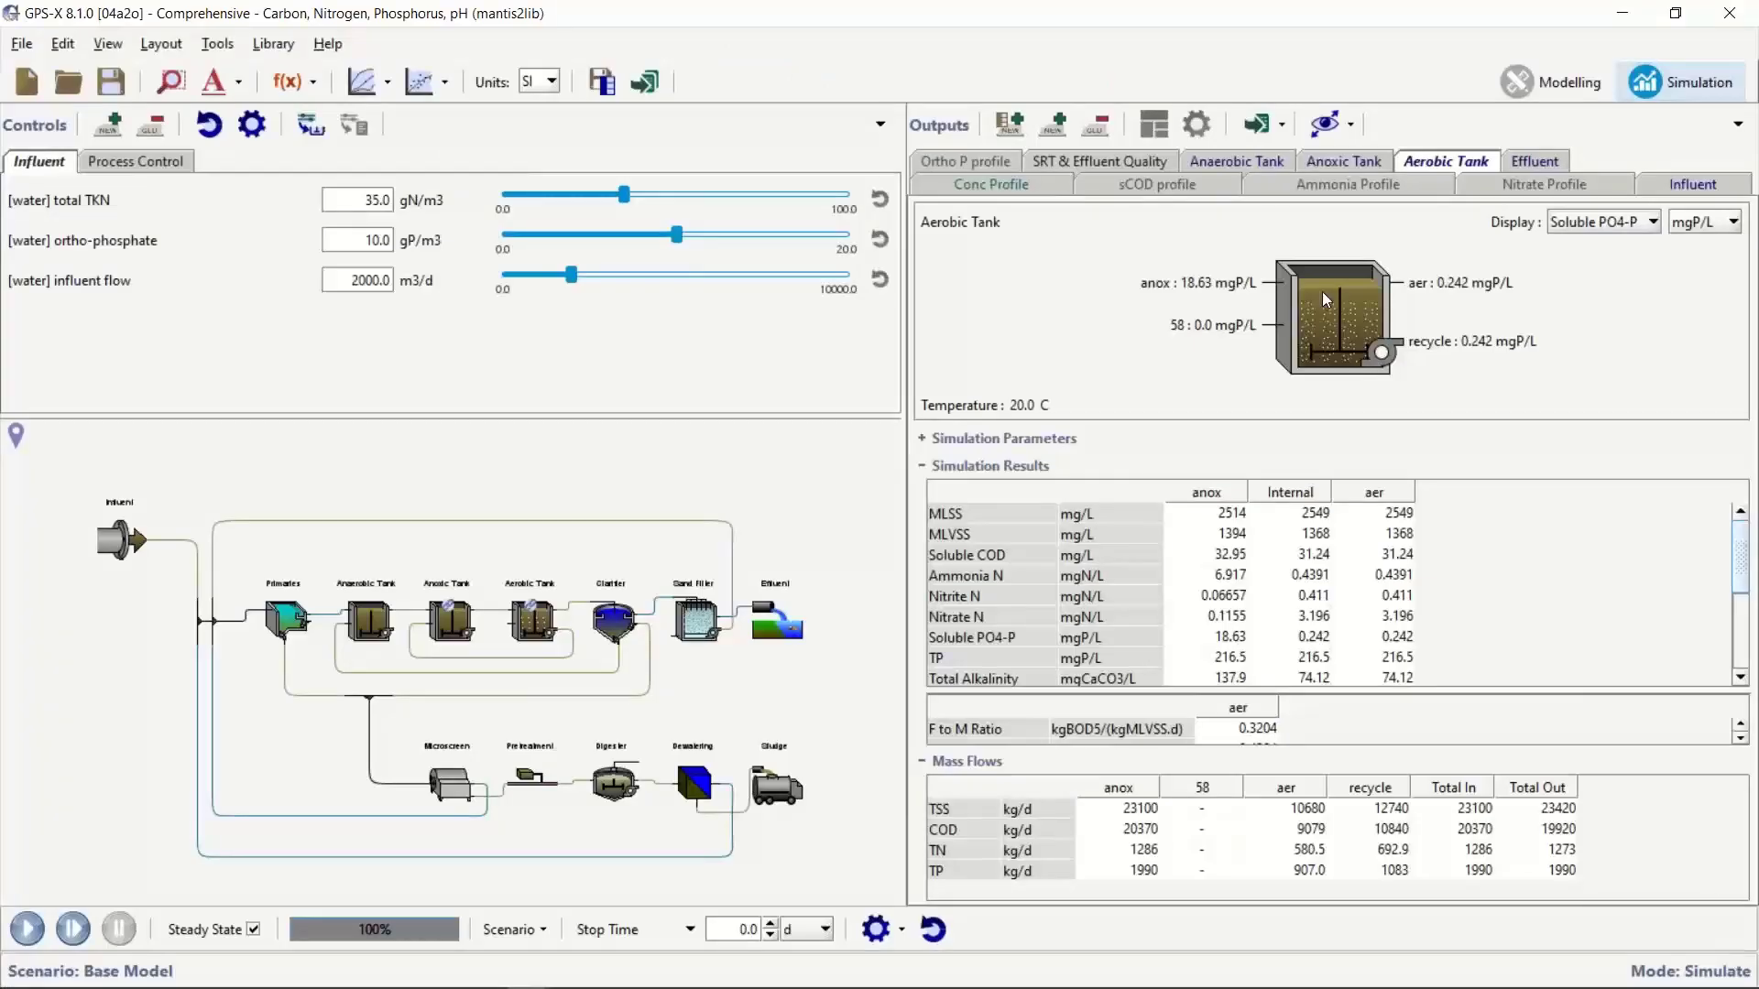
# Leave GPS-X and return to the 'EBPR in GPS-X (A²/O Design)' title slide
pyautogui.click(1353, 122)
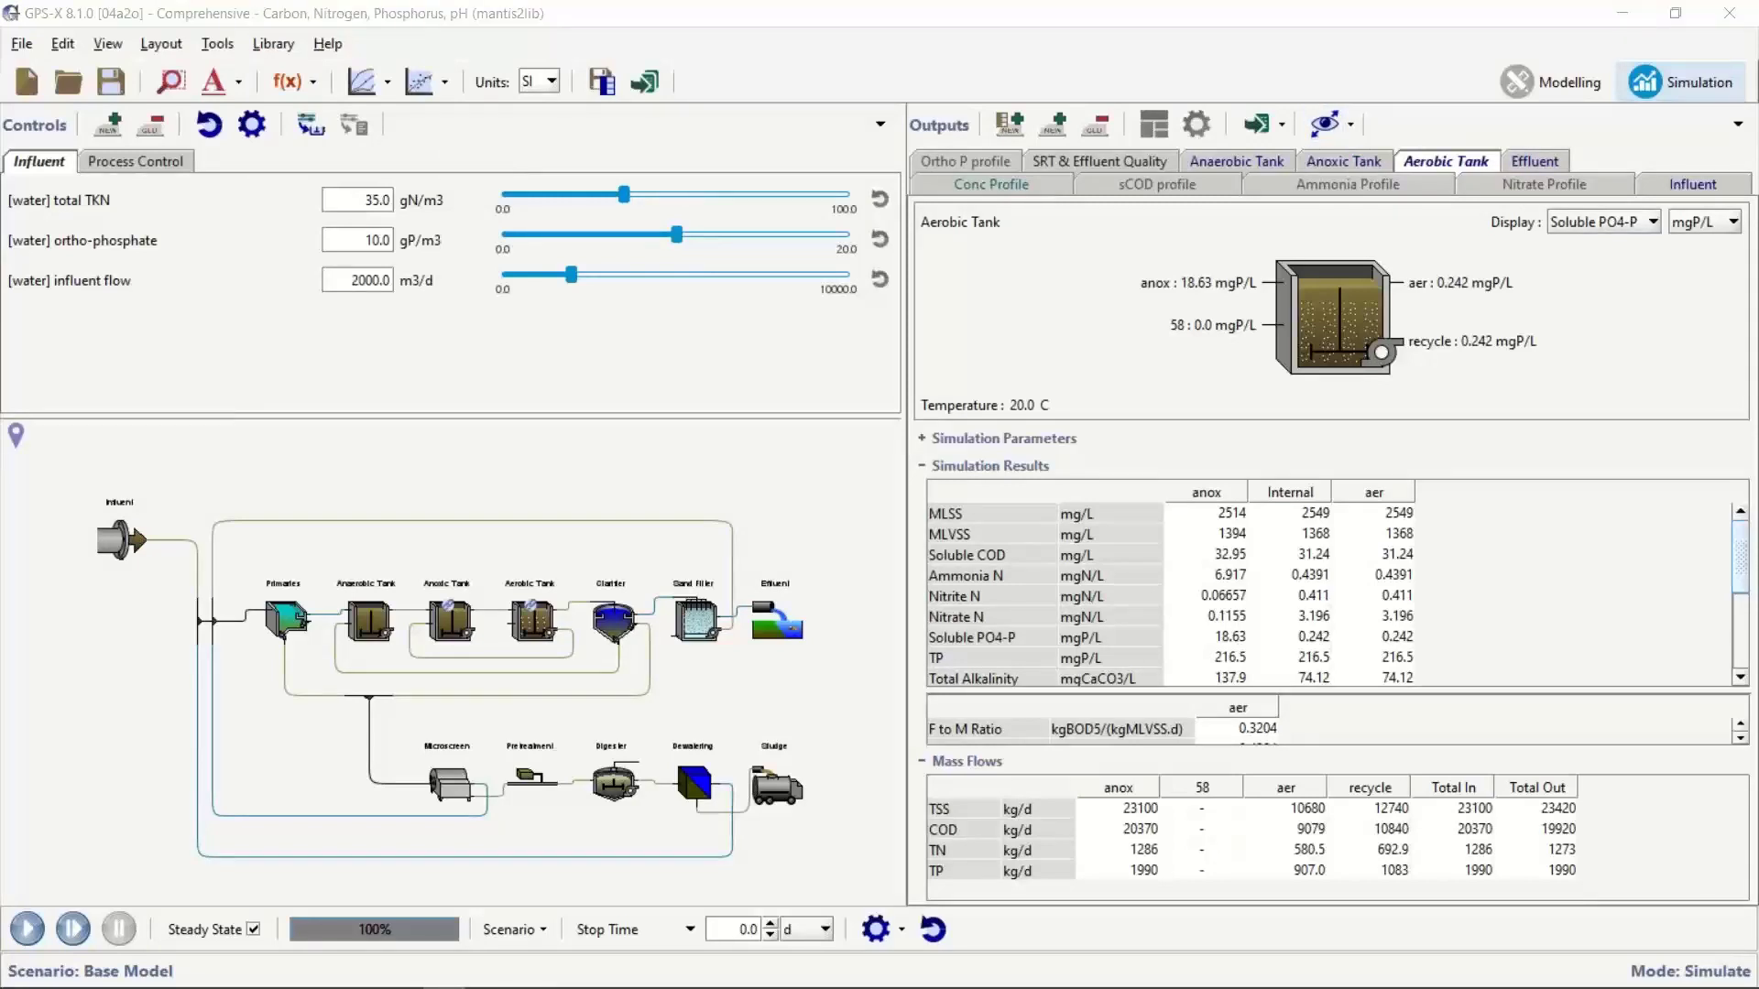
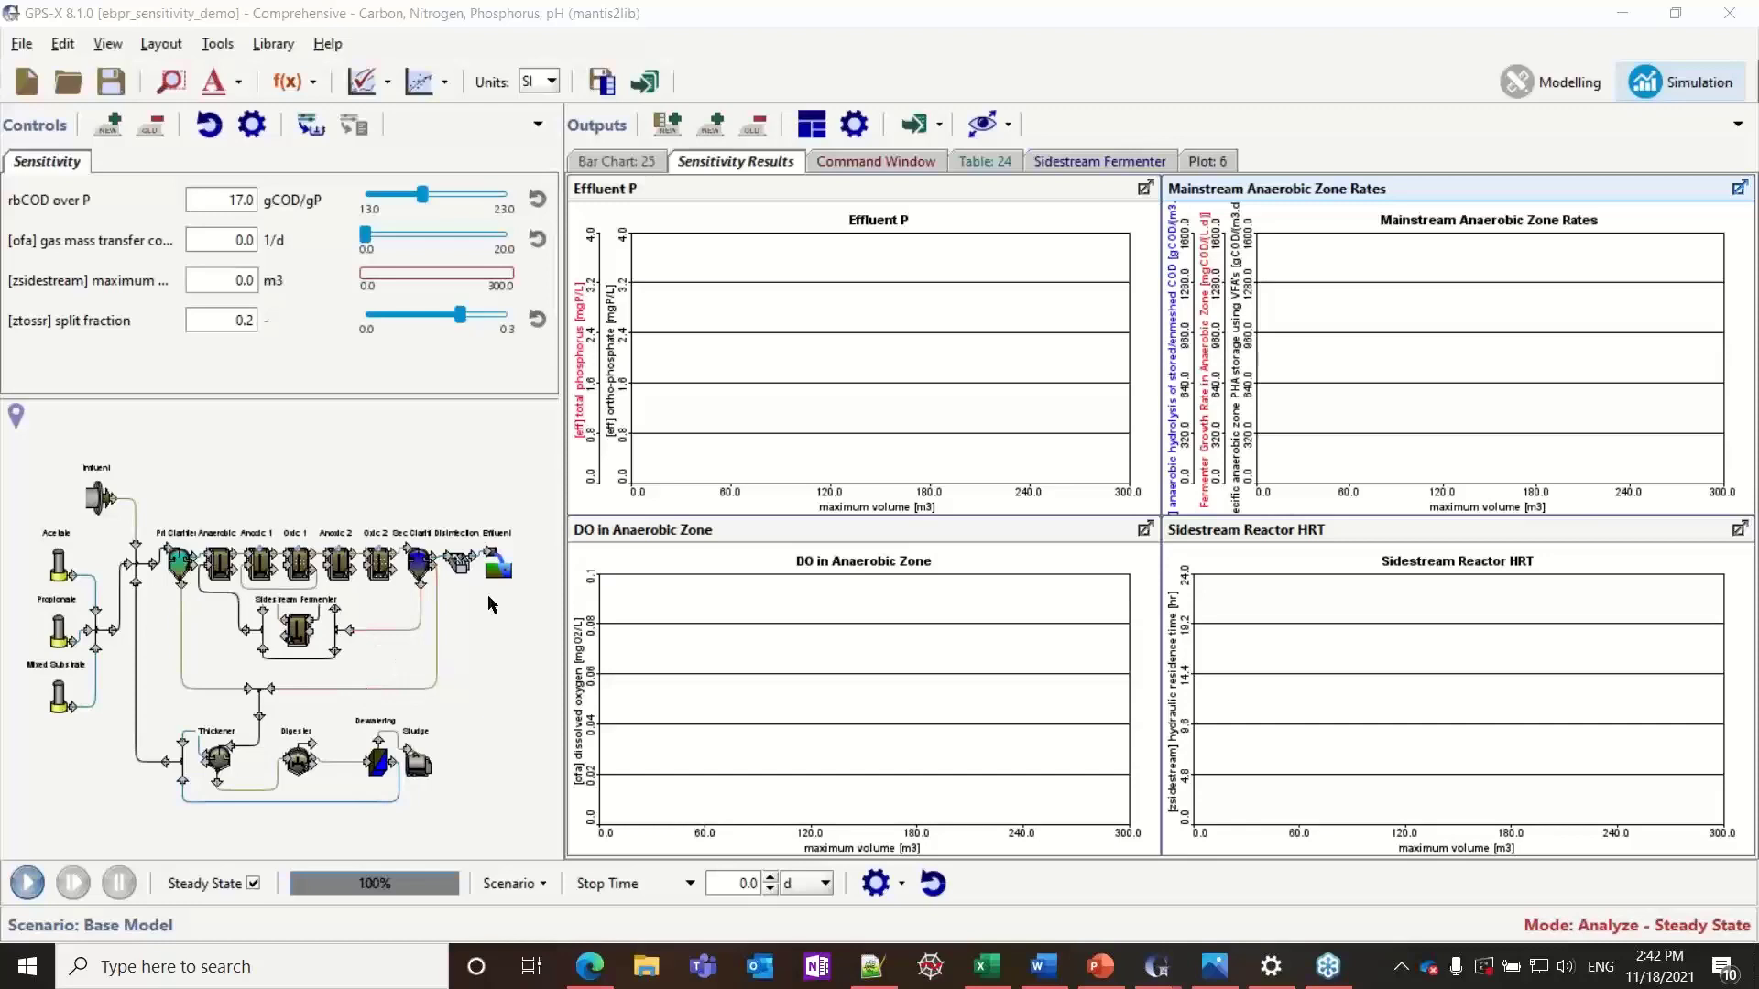
pyautogui.click(252, 125)
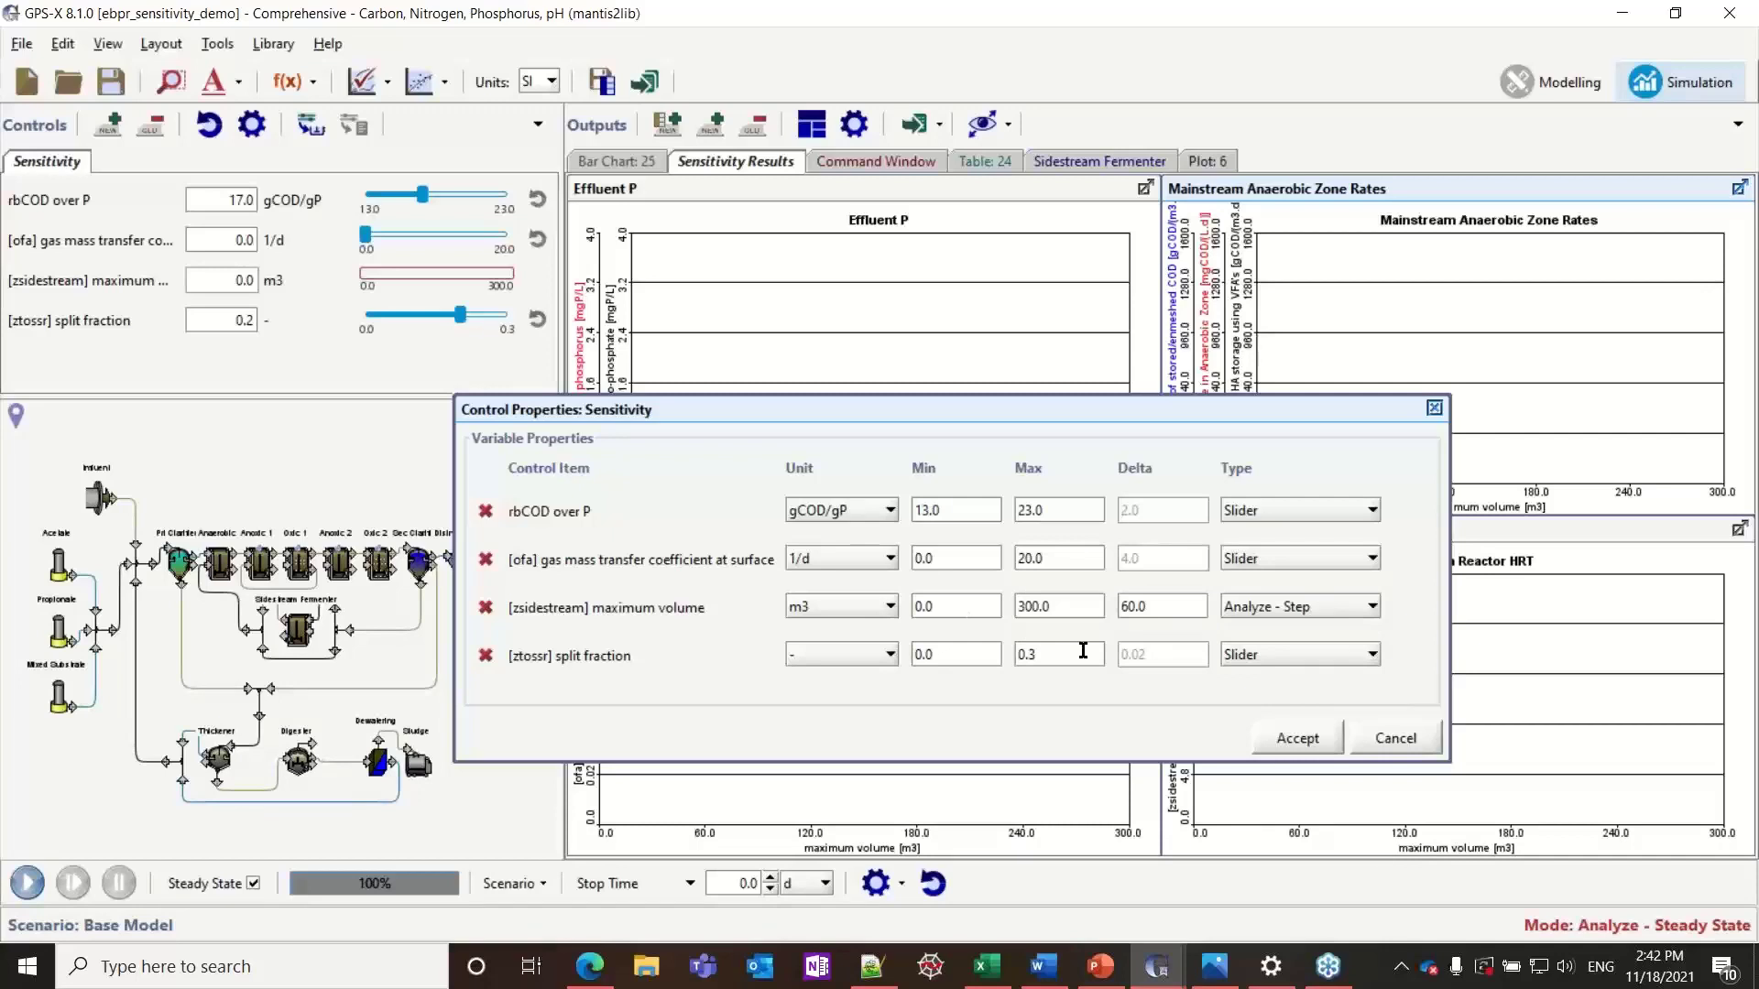
pyautogui.click(1287, 744)
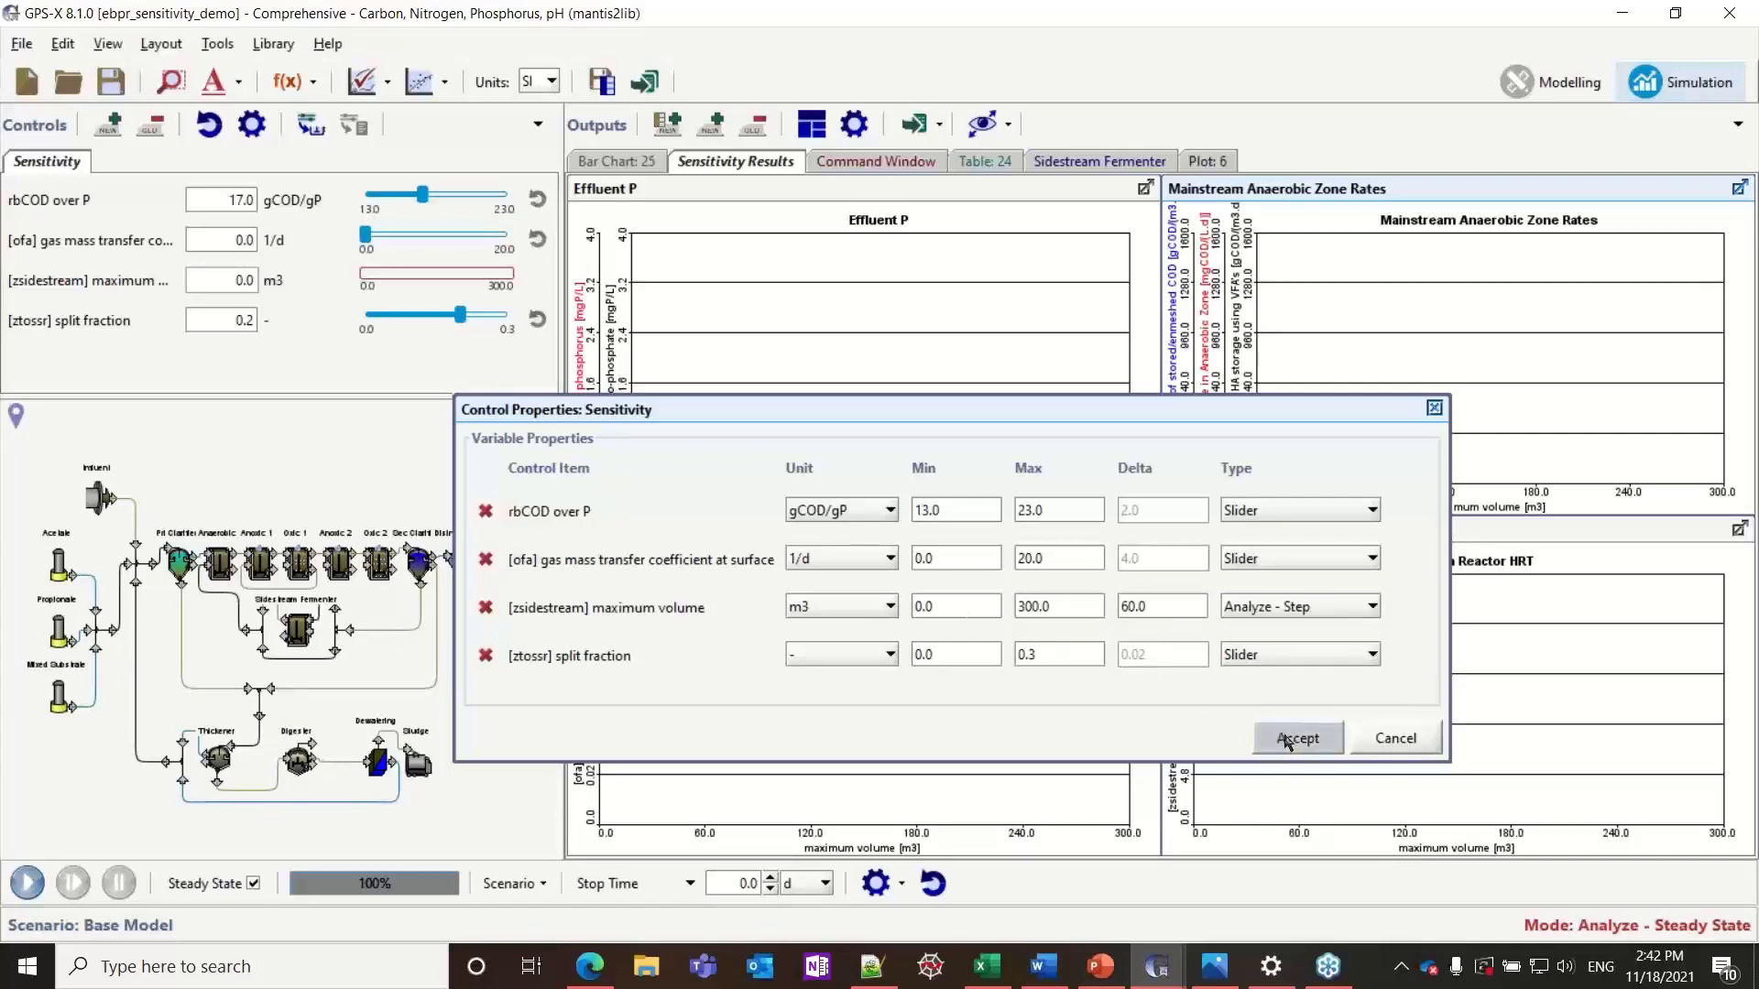
# Run the steady-state sensitivity sweep over sidestream volumes 0–300 m3, then switch to Word
pyautogui.click(20, 885)
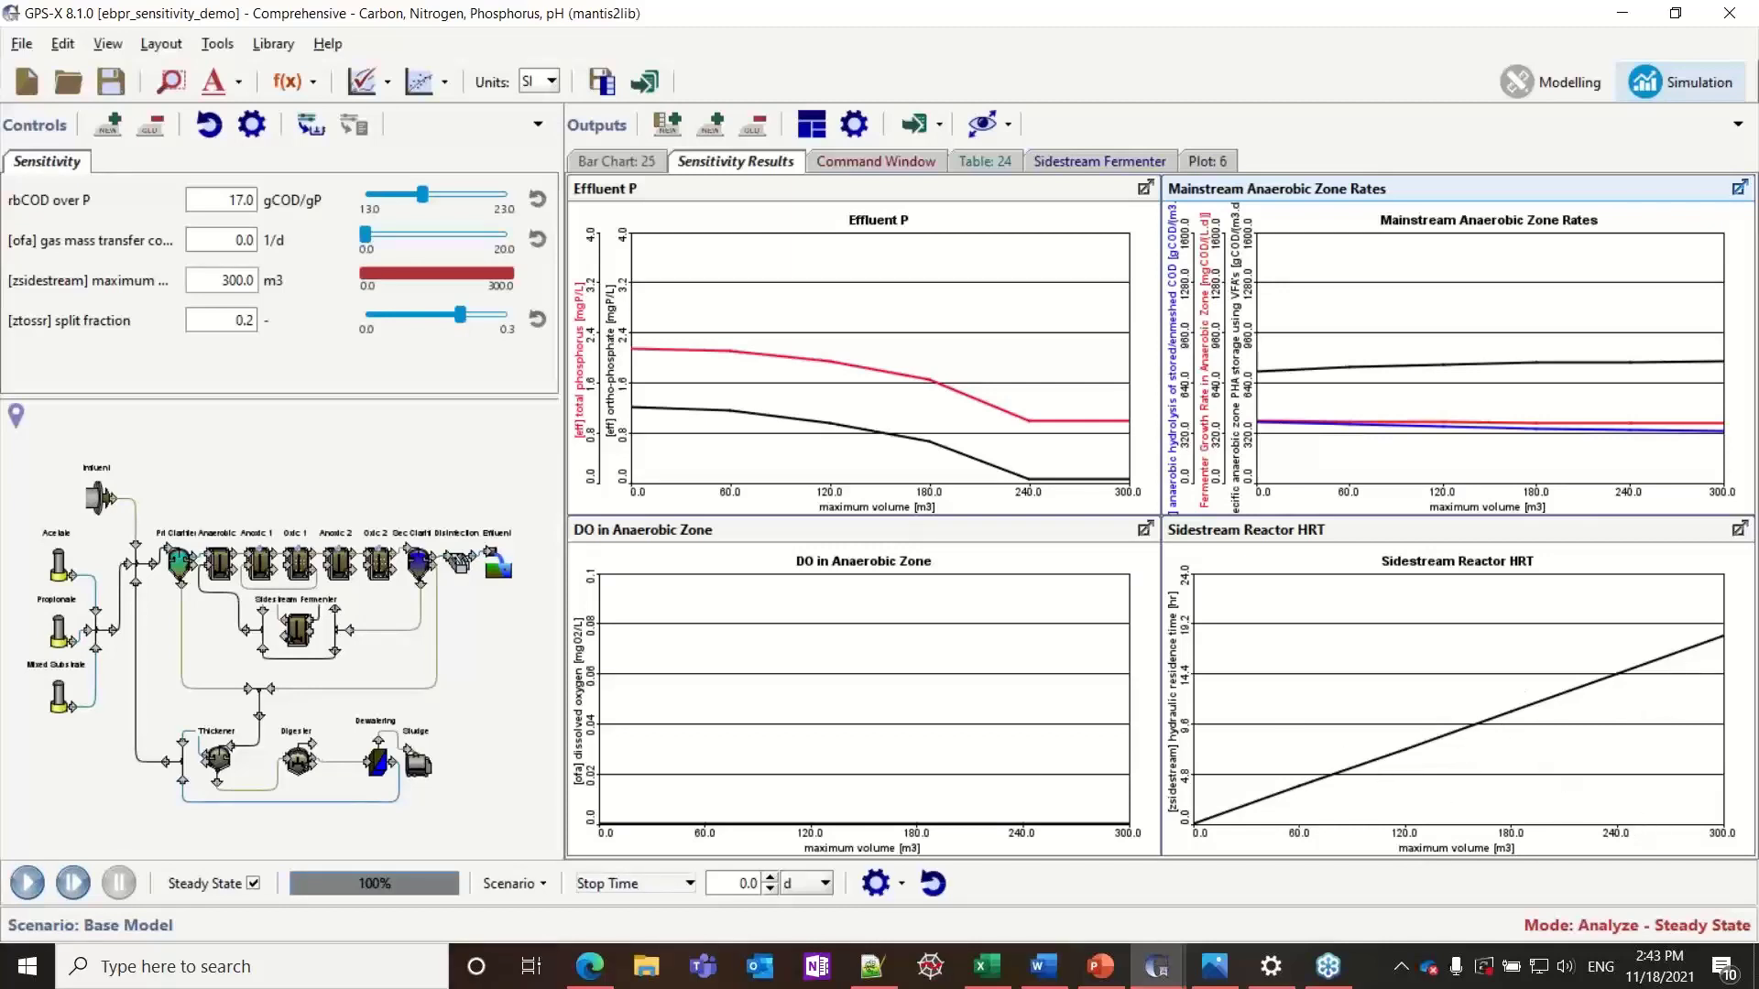
pyautogui.hotkey('alt', 'Tab')
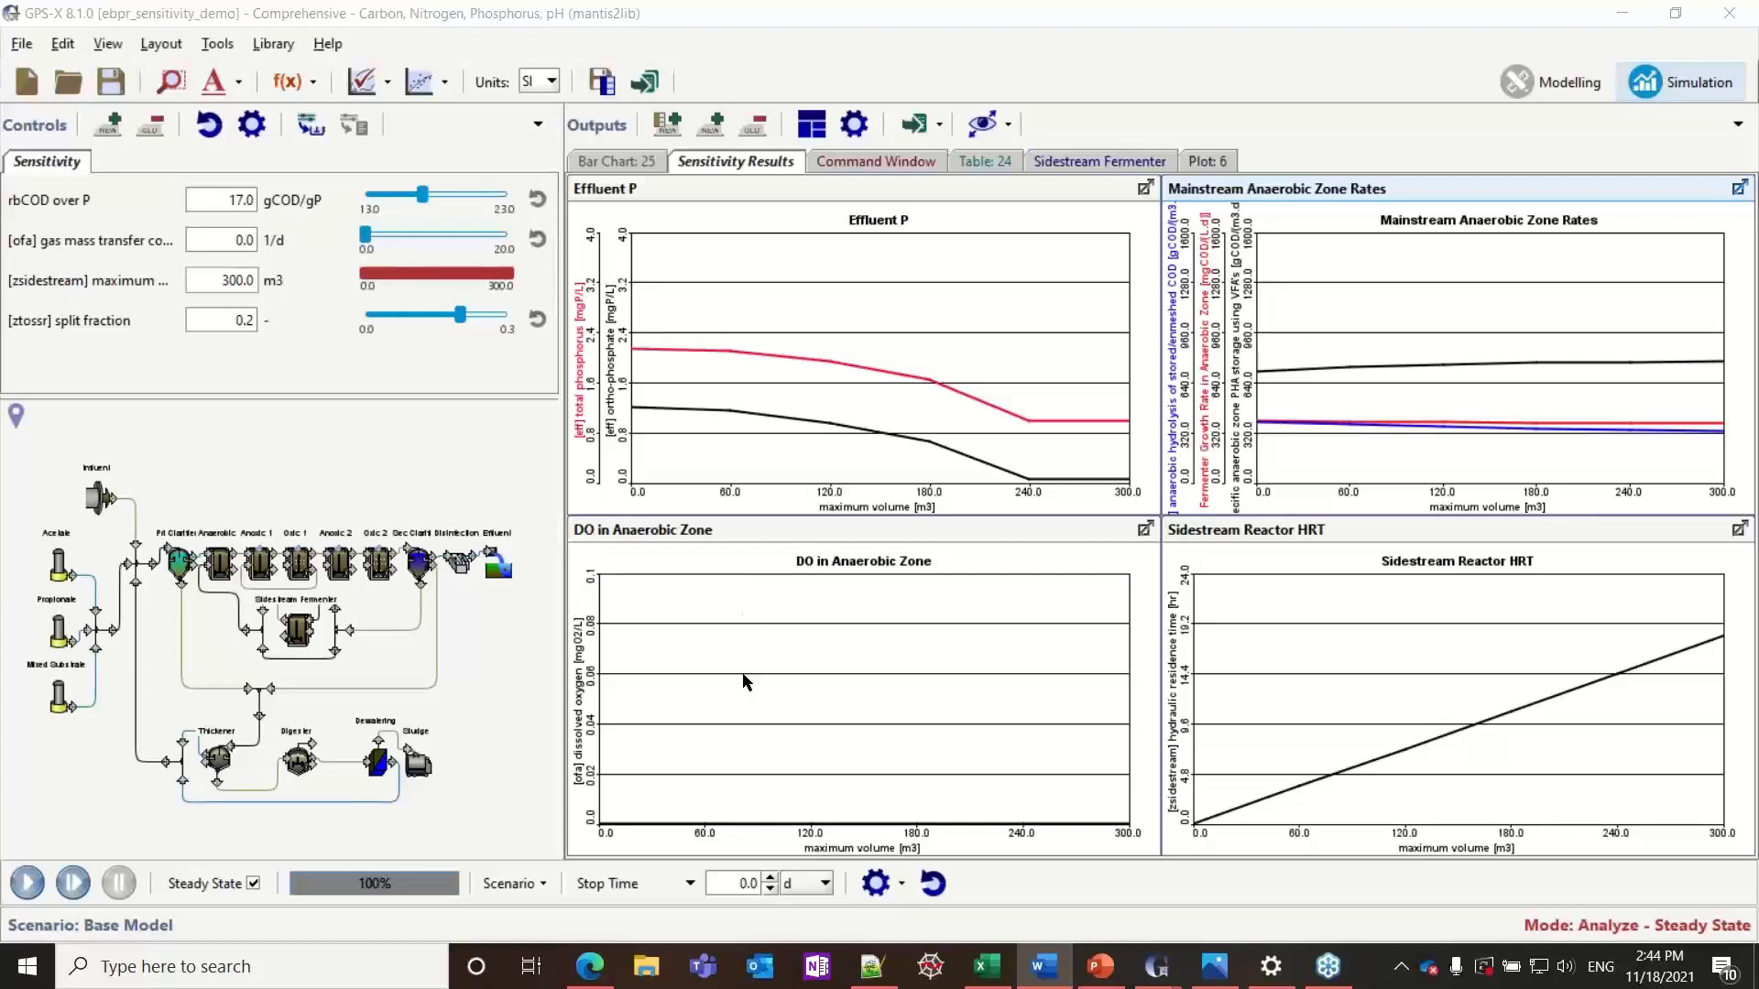
# In Control Properties, set rbCOD over P to Analyze - Step and sidestream maximum volume to Slider
pyautogui.click(252, 126)
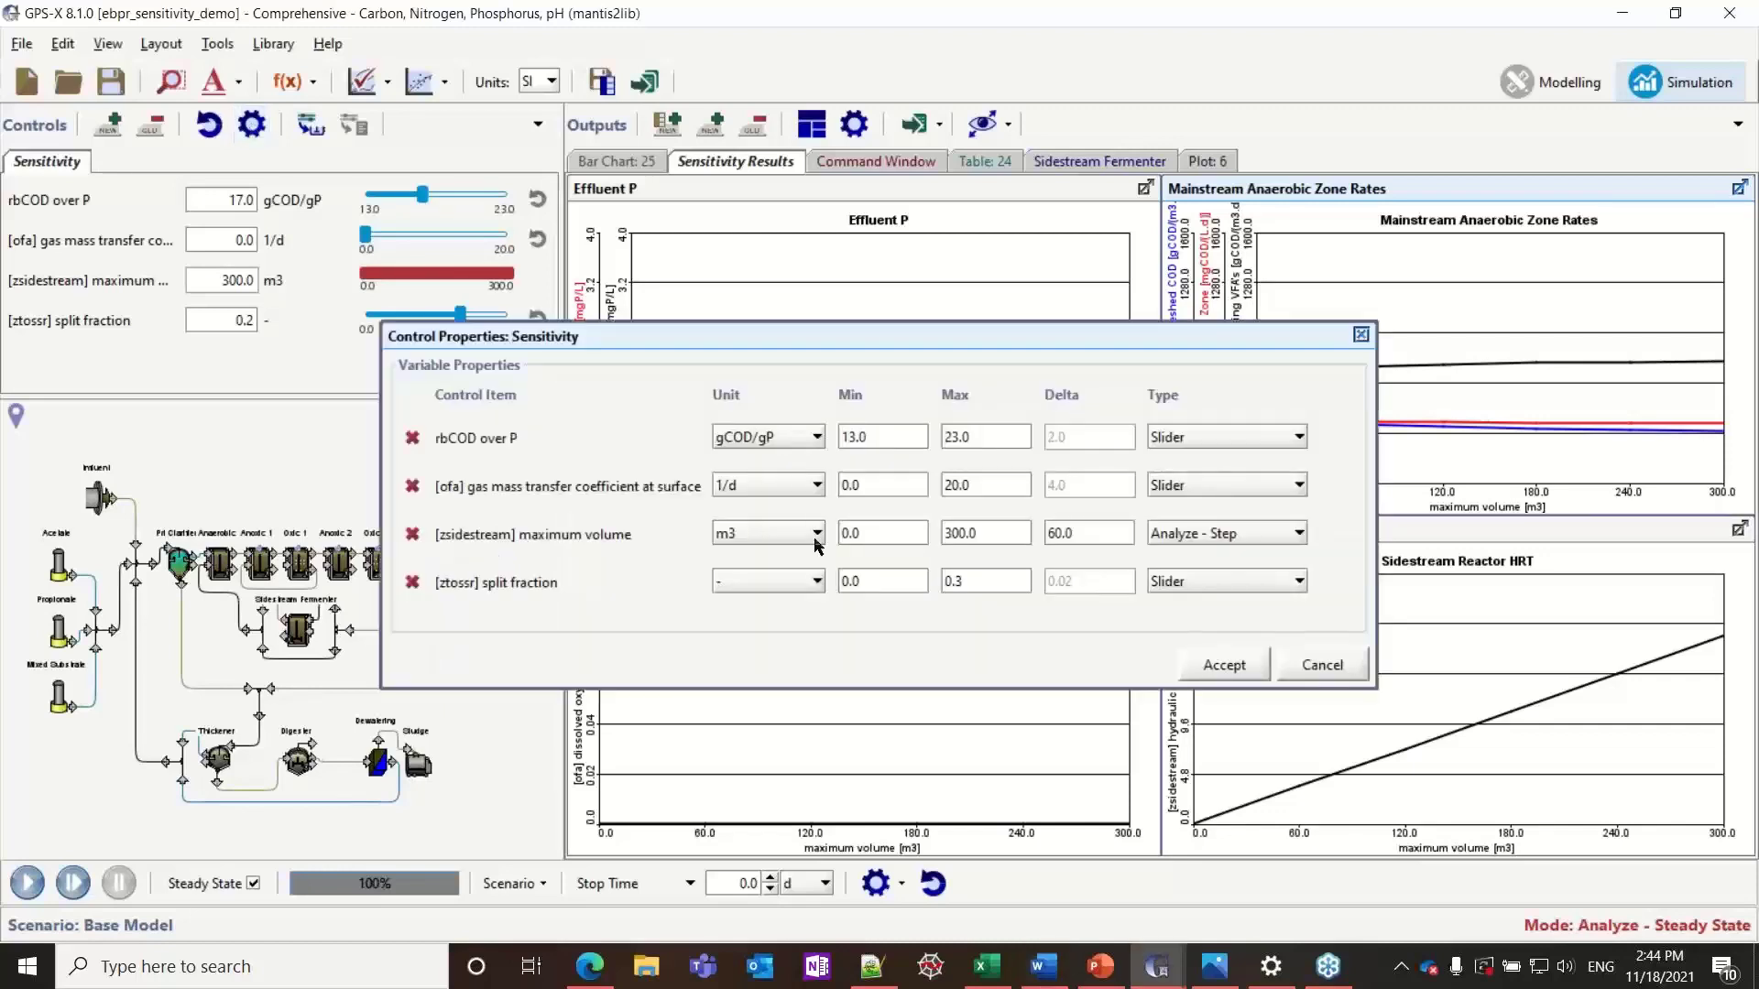
pyautogui.click(1203, 439)
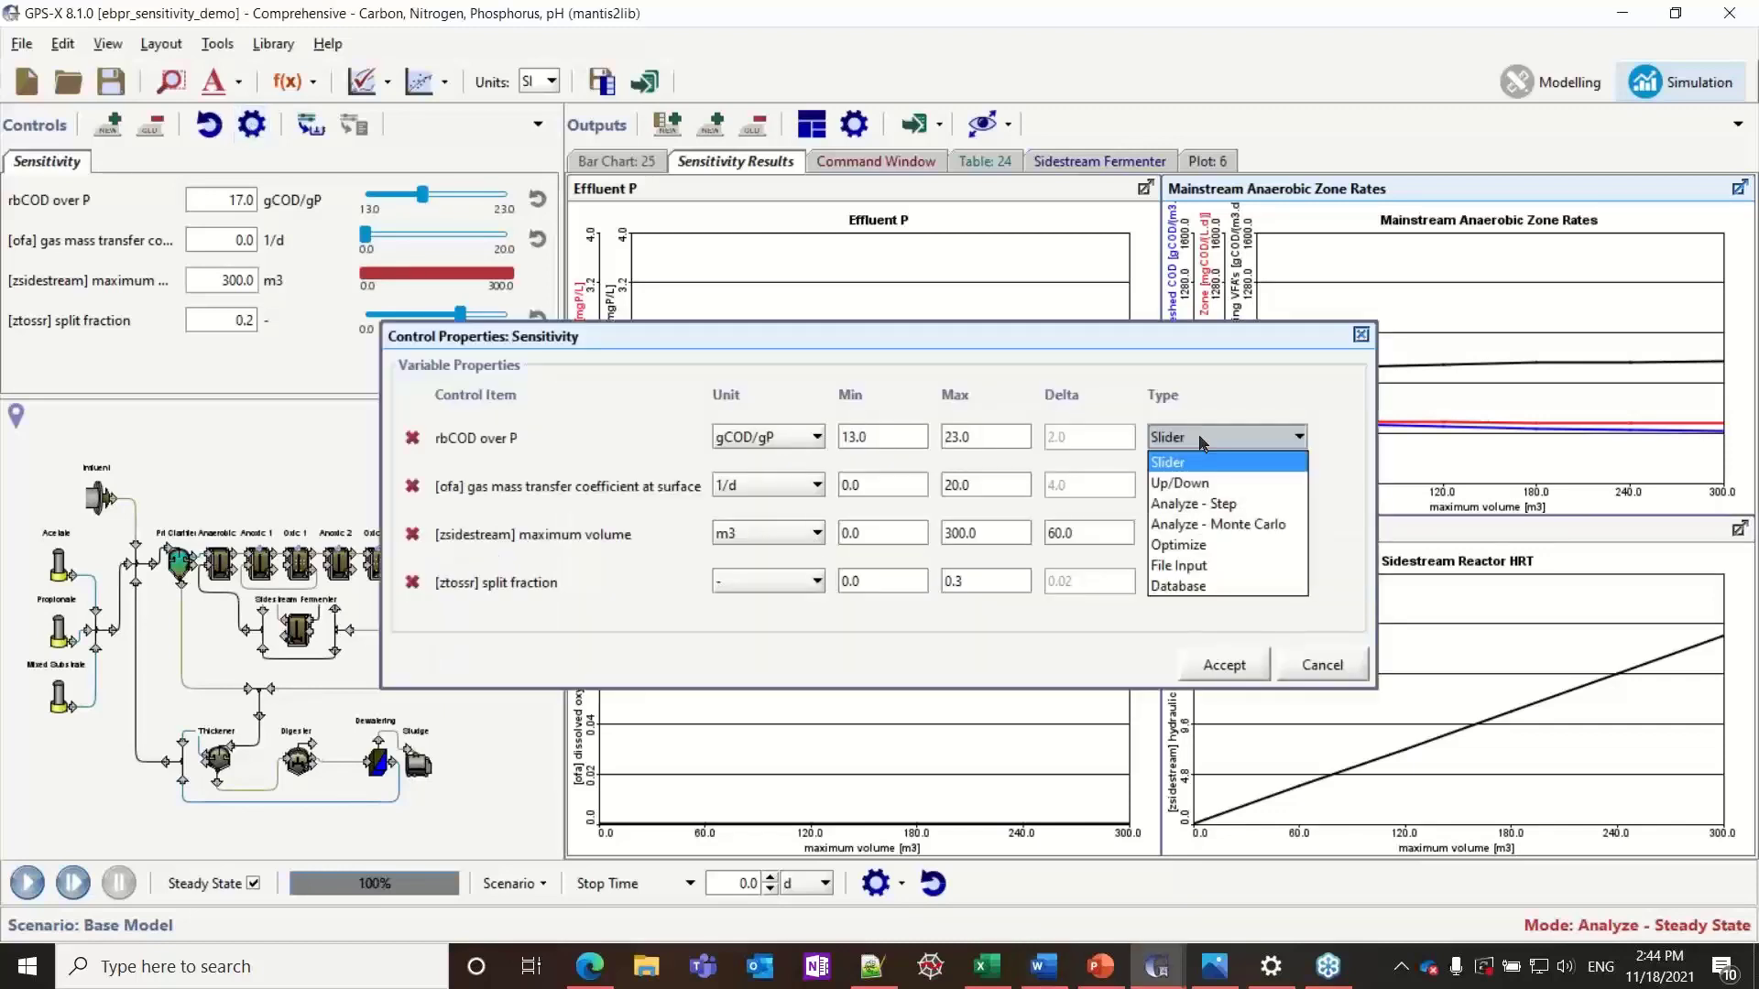
pyautogui.click(1220, 513)
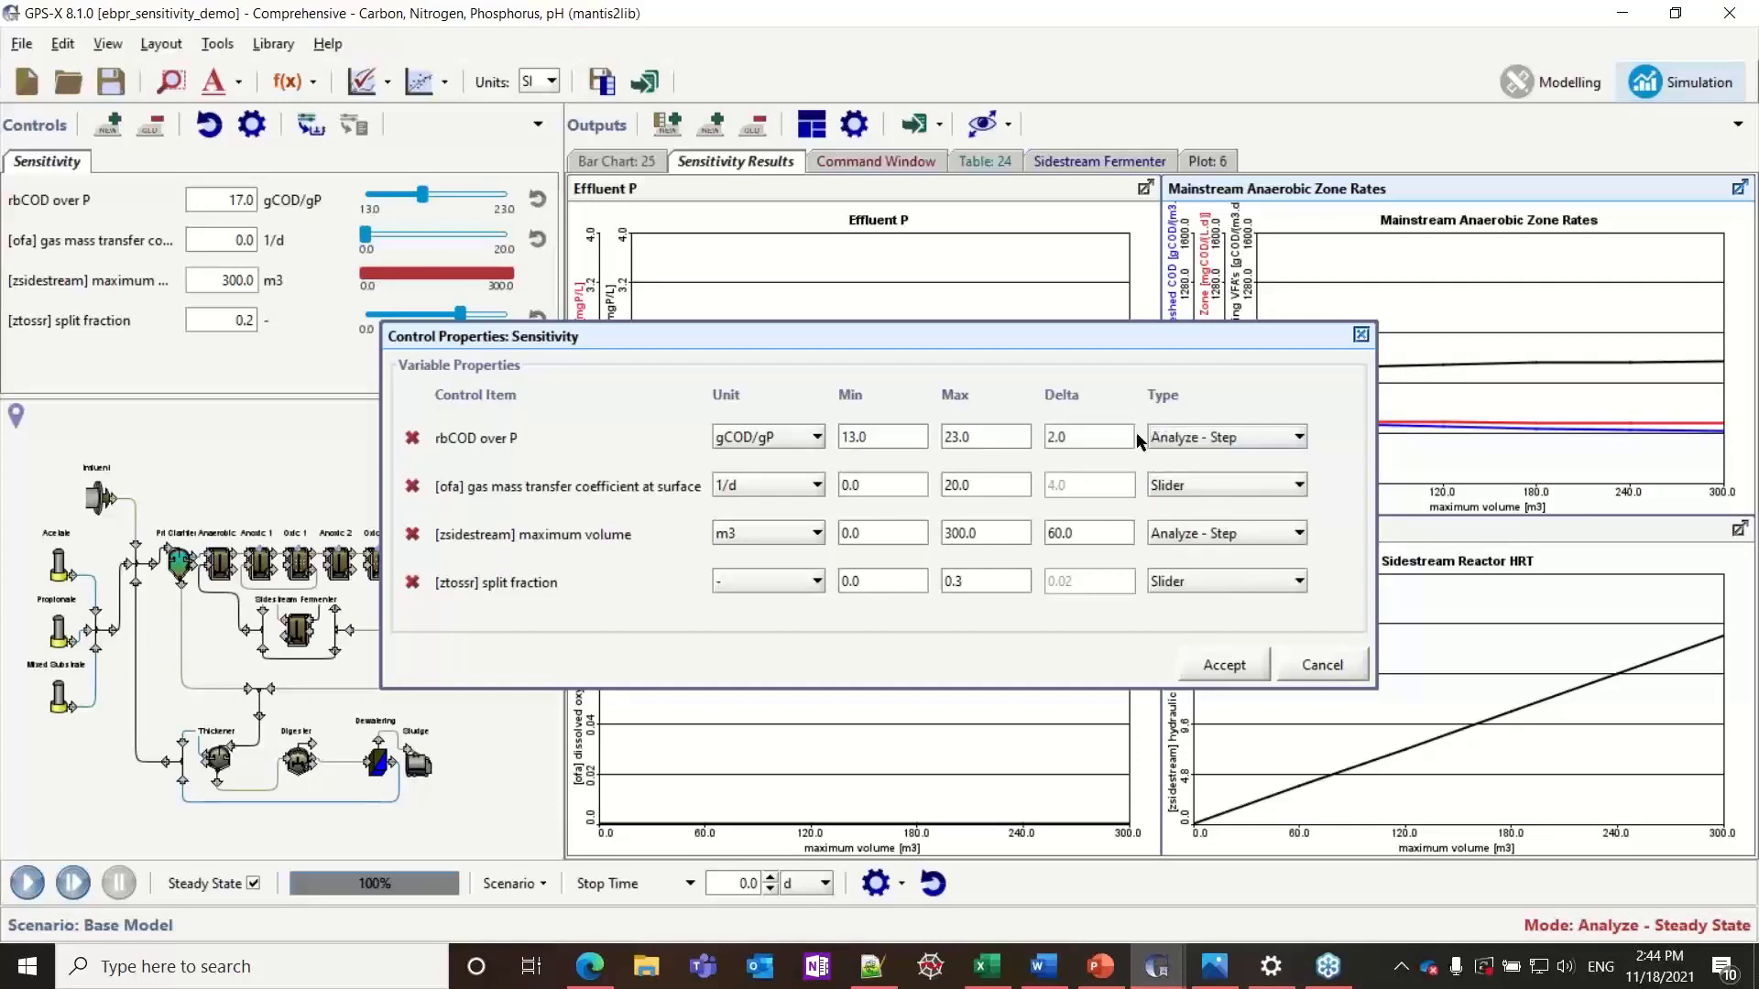
pyautogui.click(1191, 536)
pyautogui.click(1182, 553)
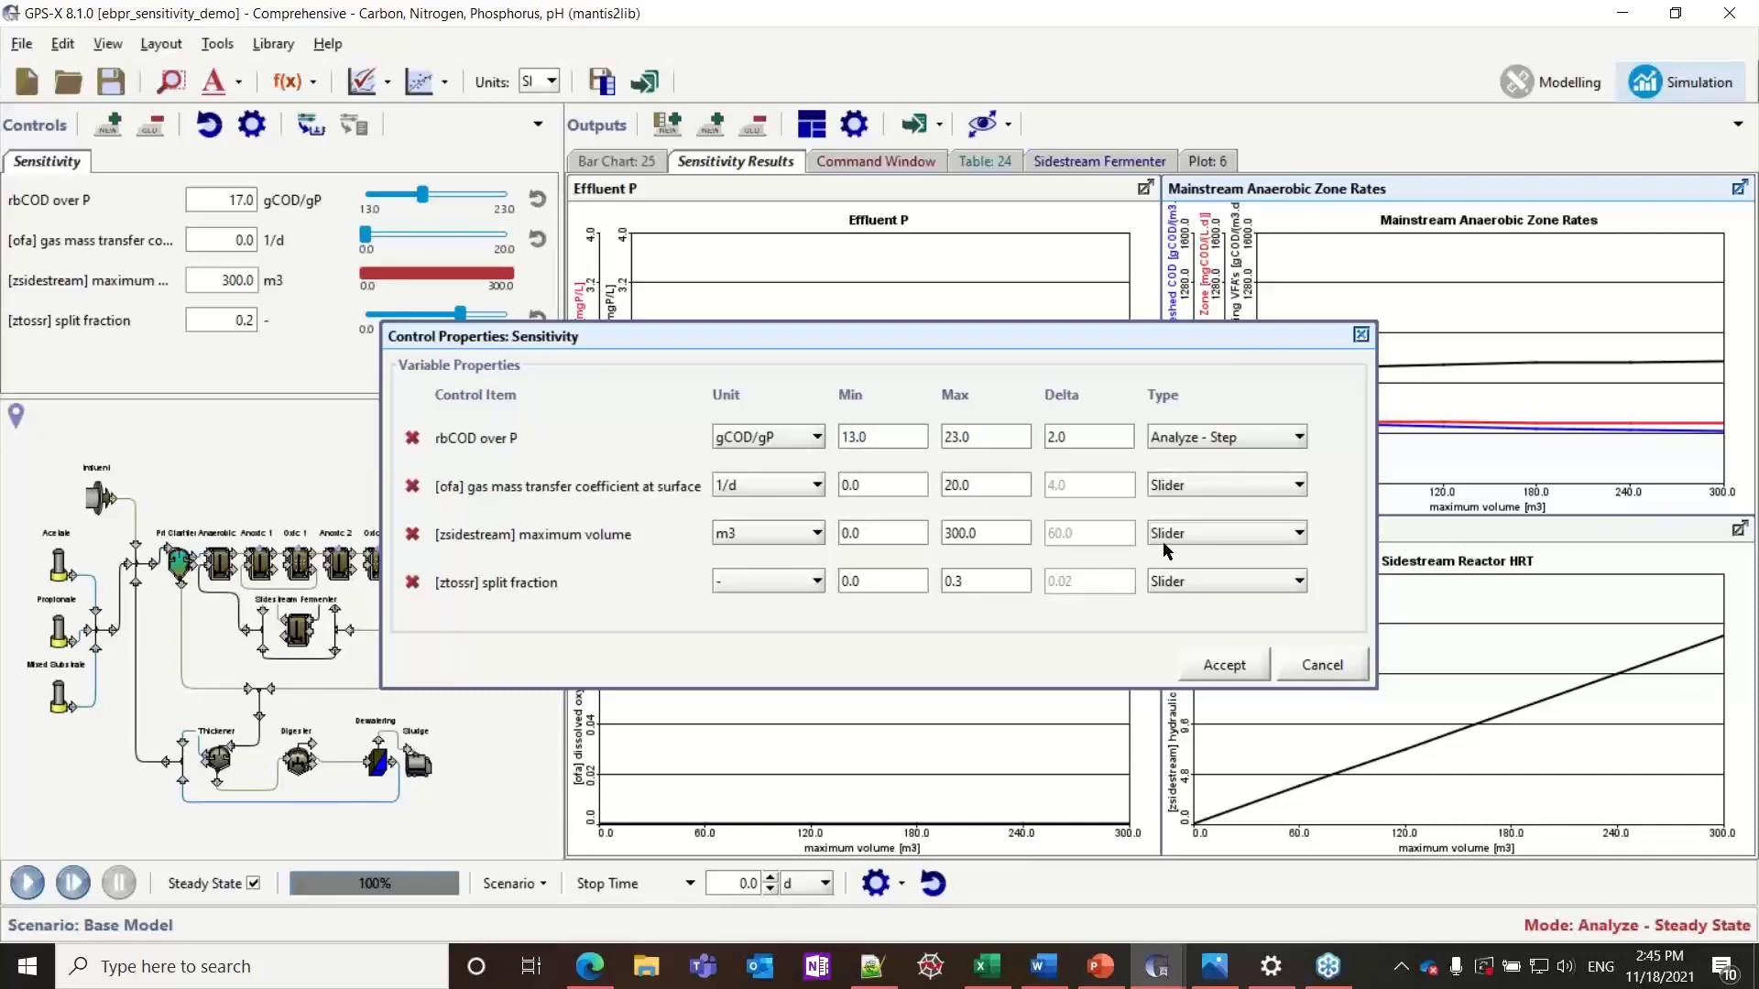
pyautogui.click(1224, 666)
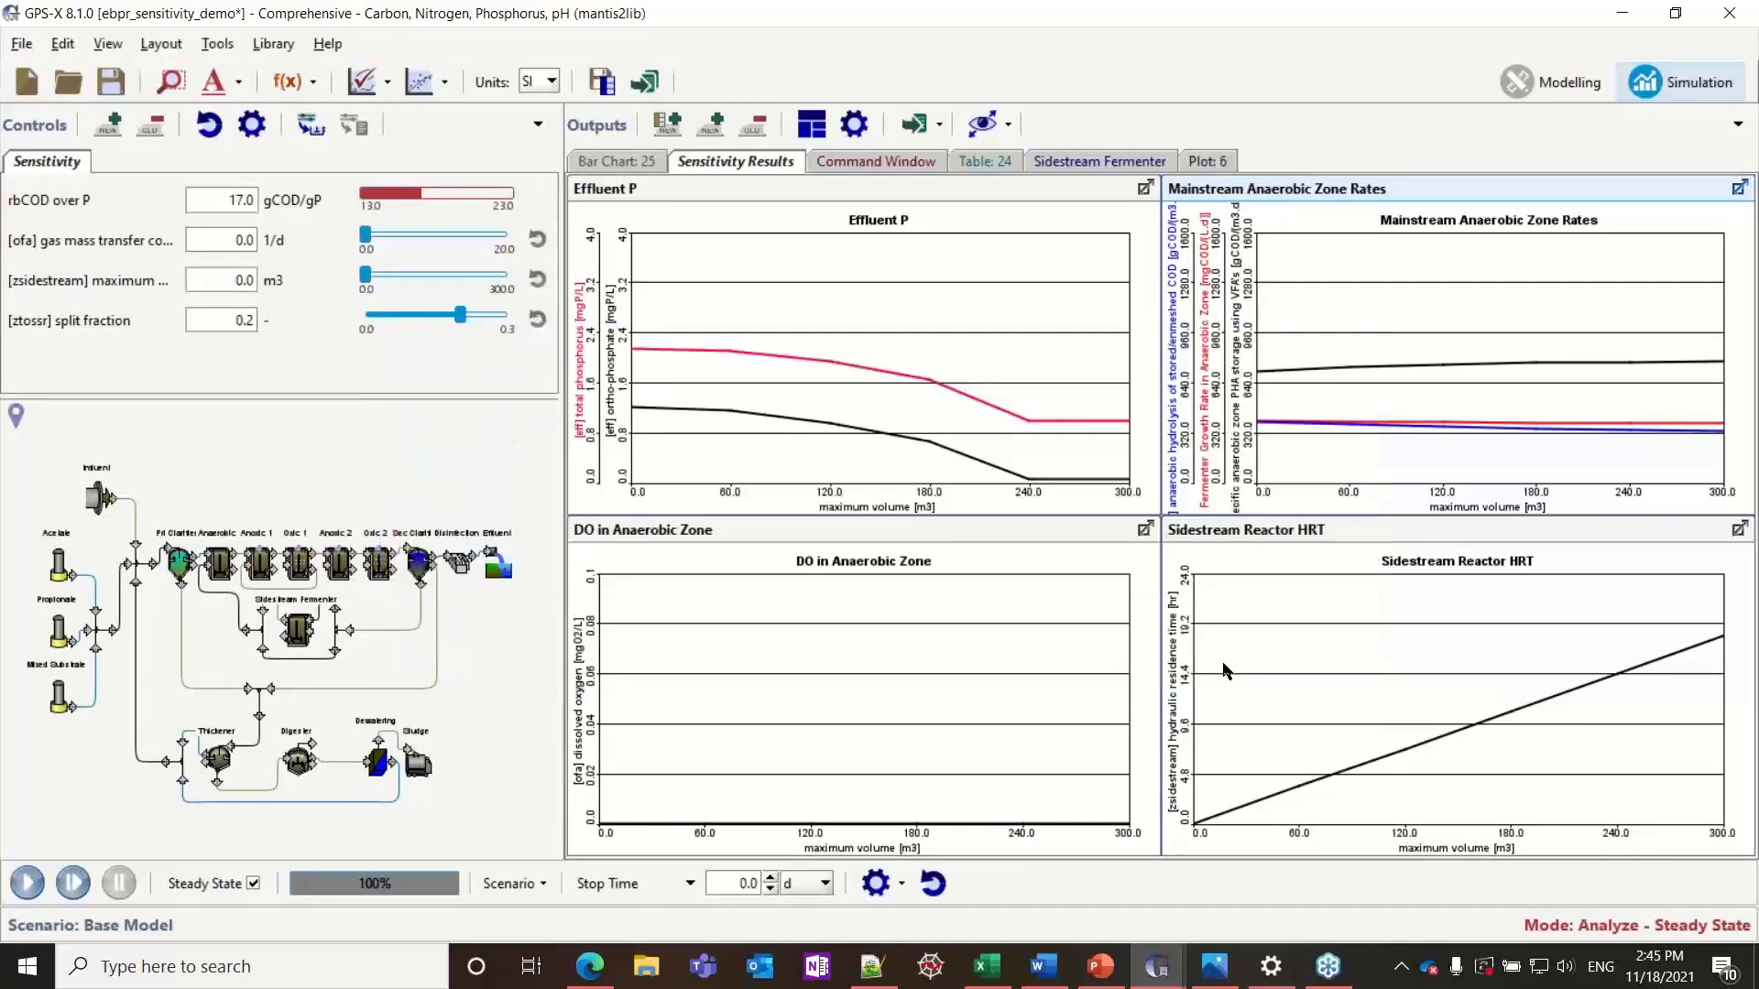
# Reset the simulation and run the rbCOD over P sweep from 13 to 23 gCOD/gP
pyautogui.click(942, 891)
pyautogui.click(833, 507)
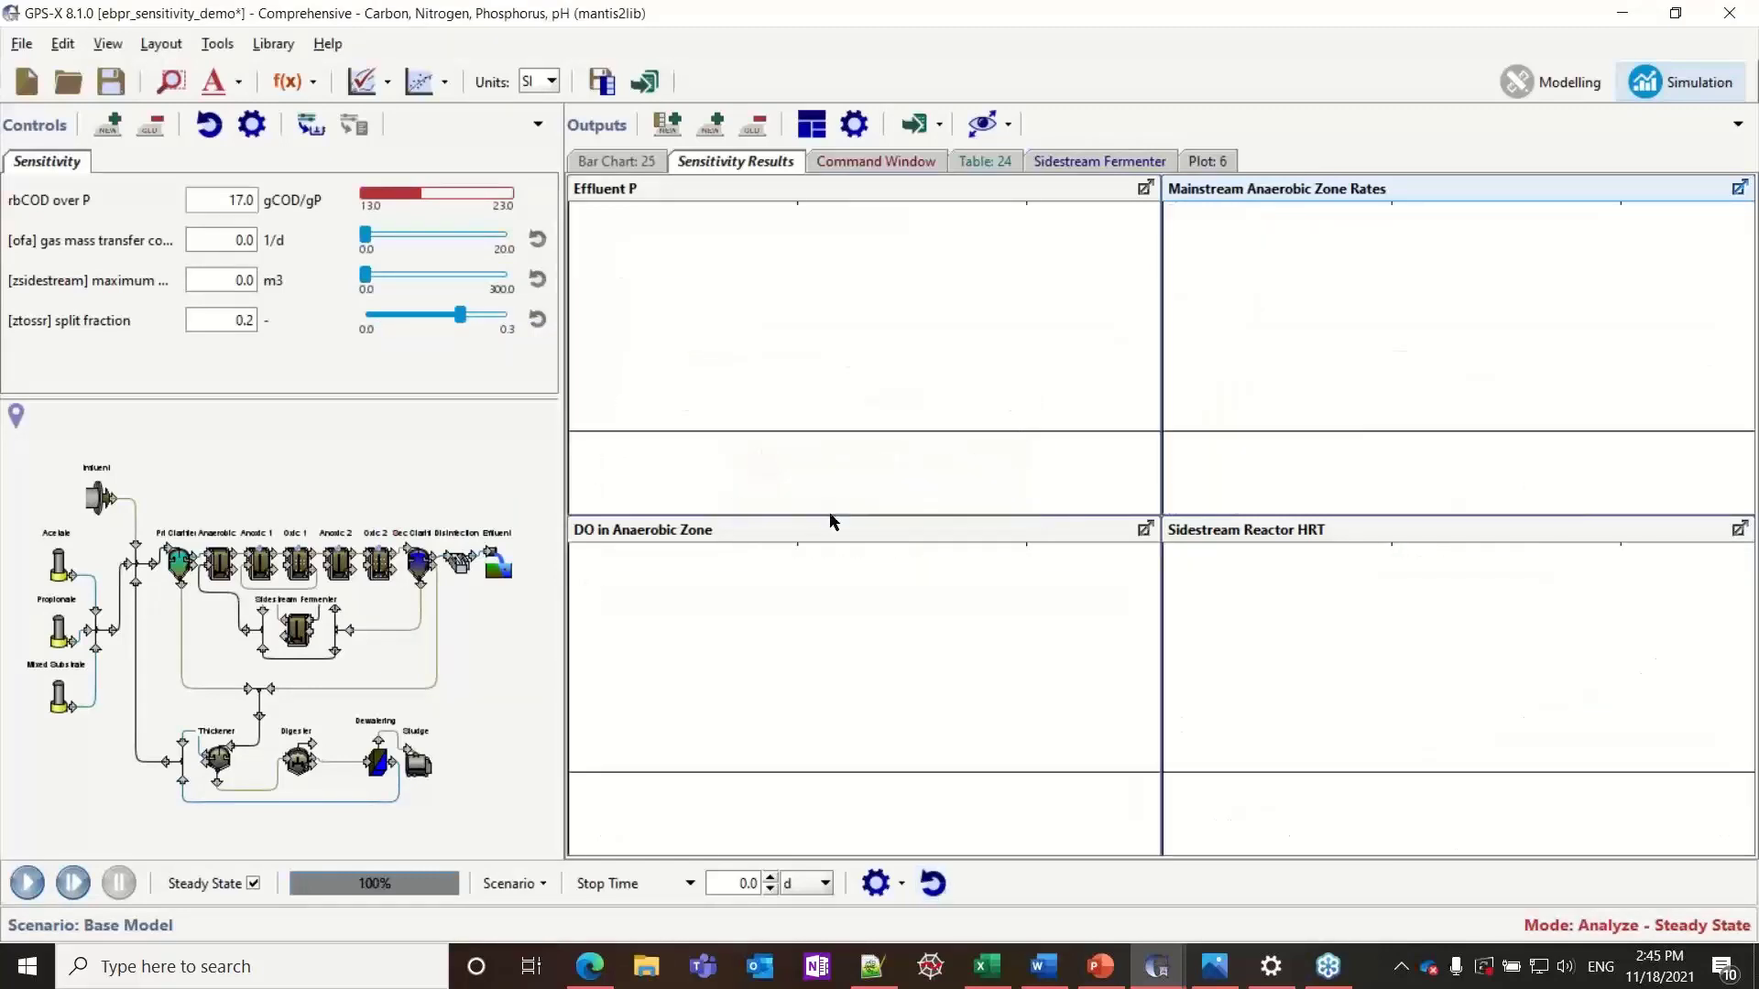
pyautogui.click(28, 883)
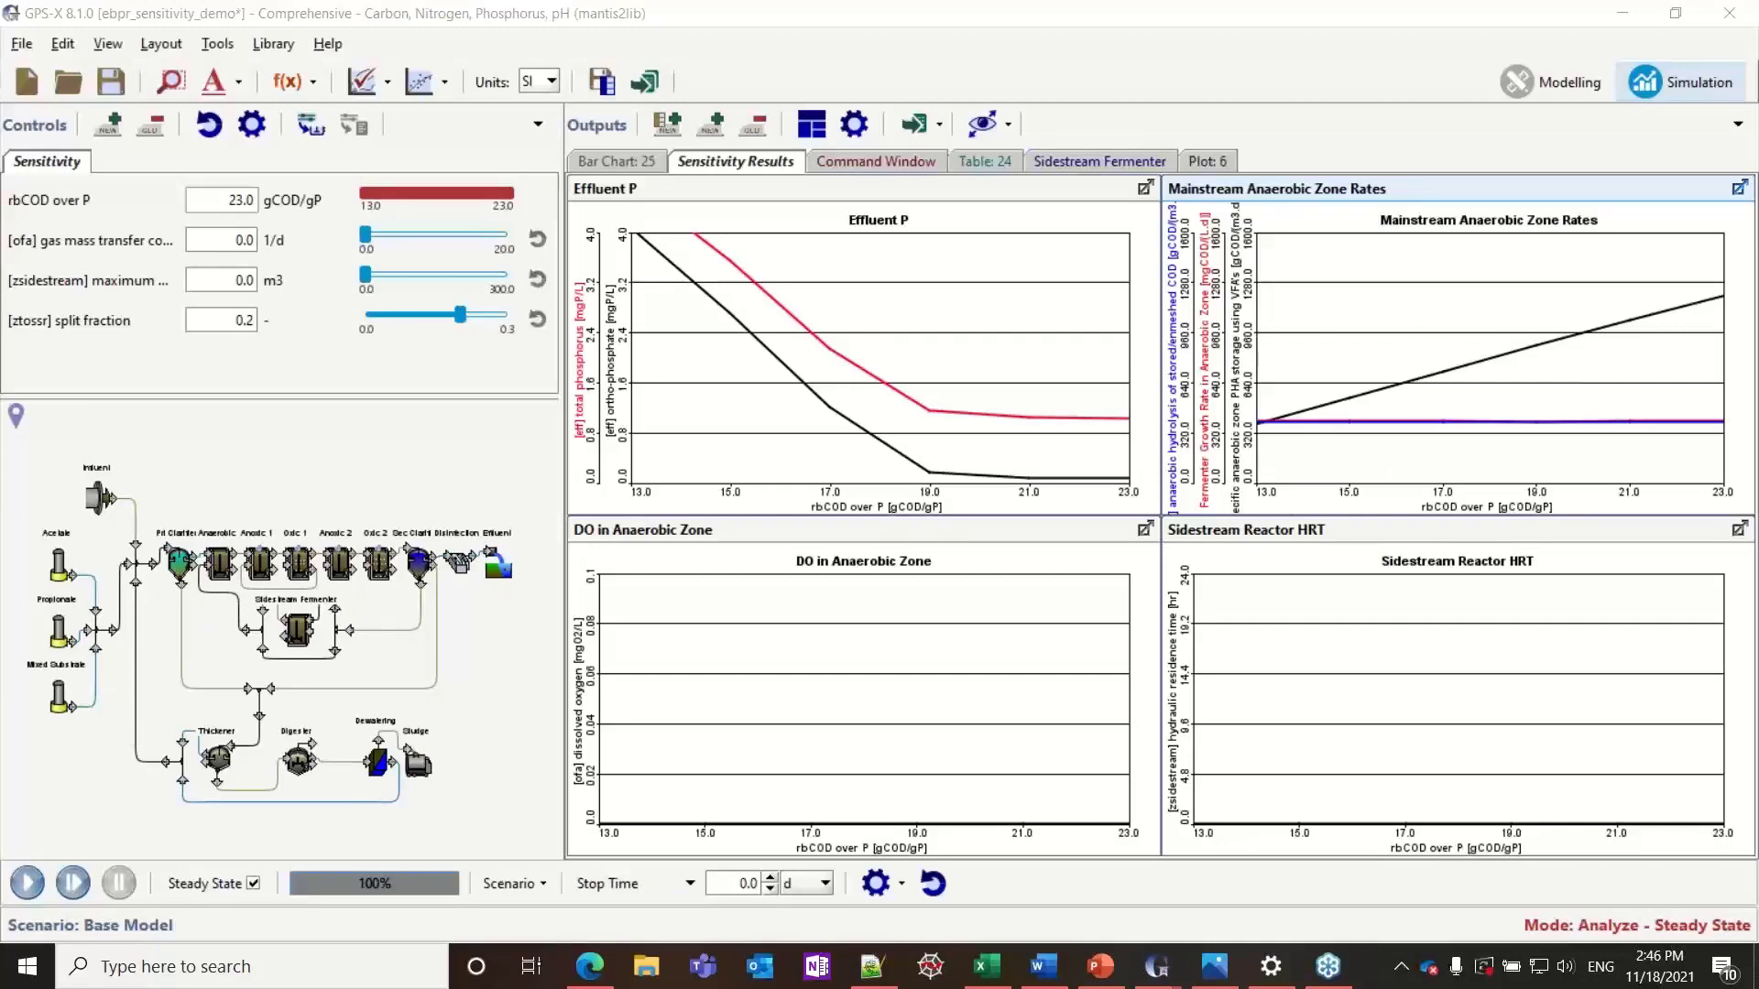
# Set sidestream maximum volume to 300 m3 and rerun the rbCOD over P sweep
pyautogui.doubleClick(248, 275)
pyautogui.write('300')
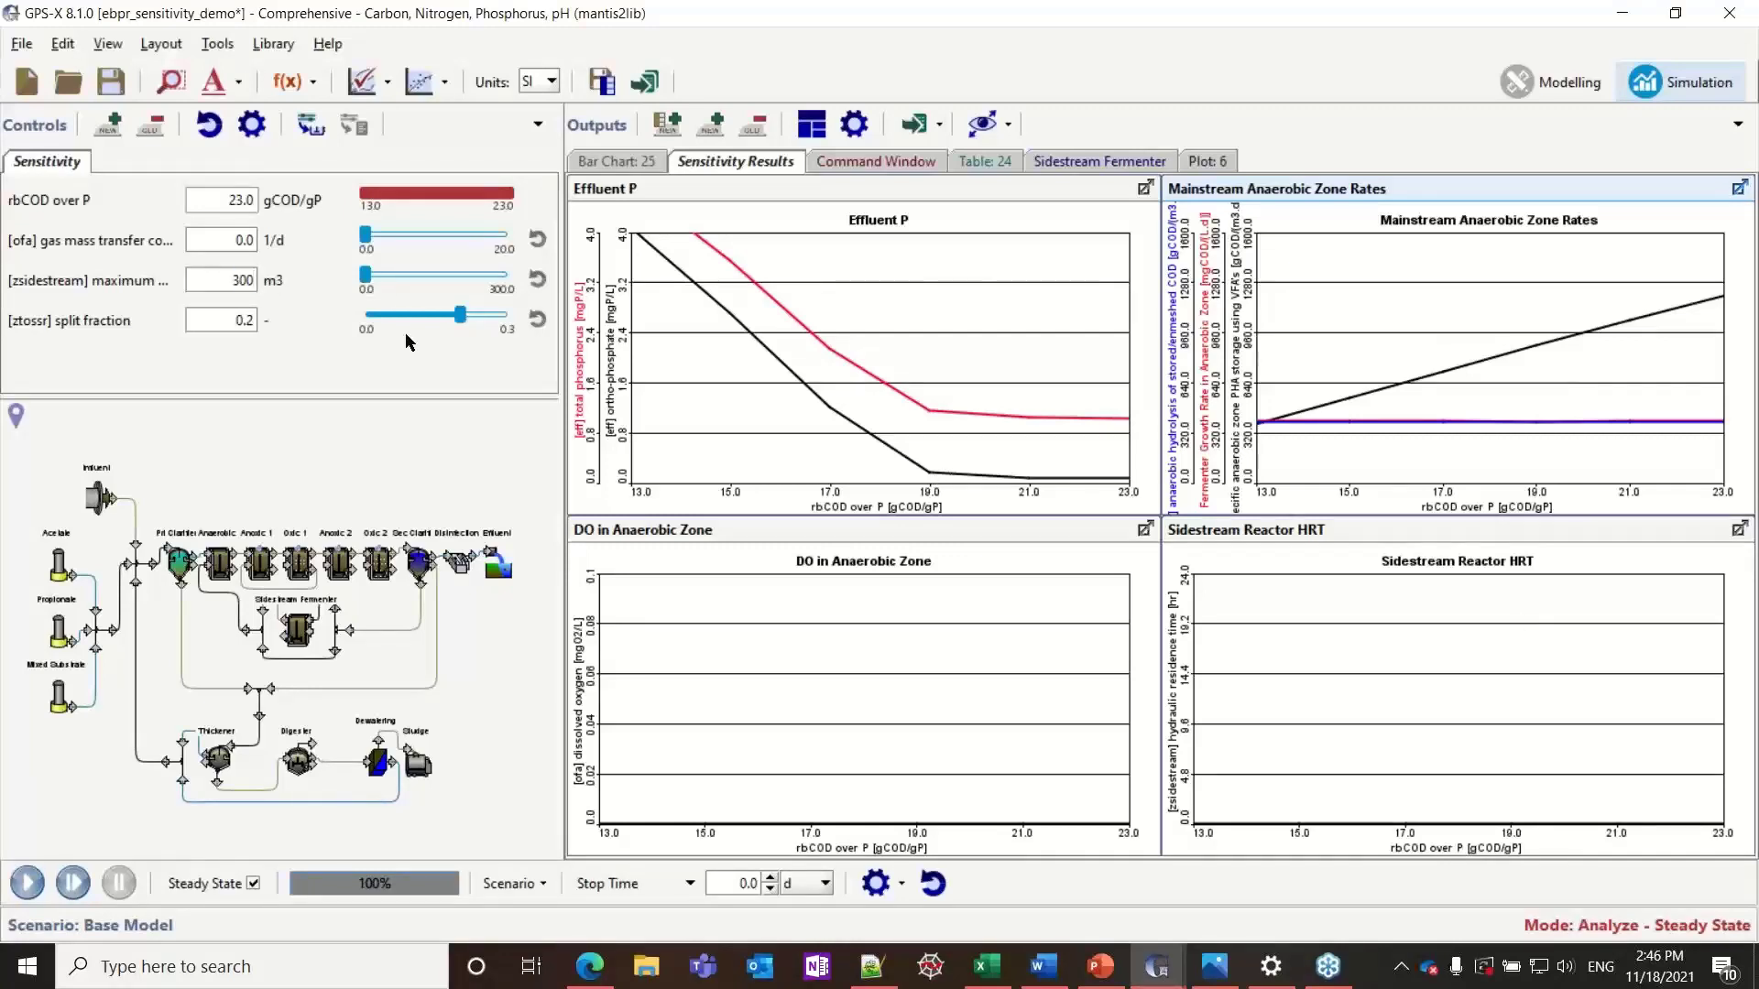
pyautogui.press('Return')
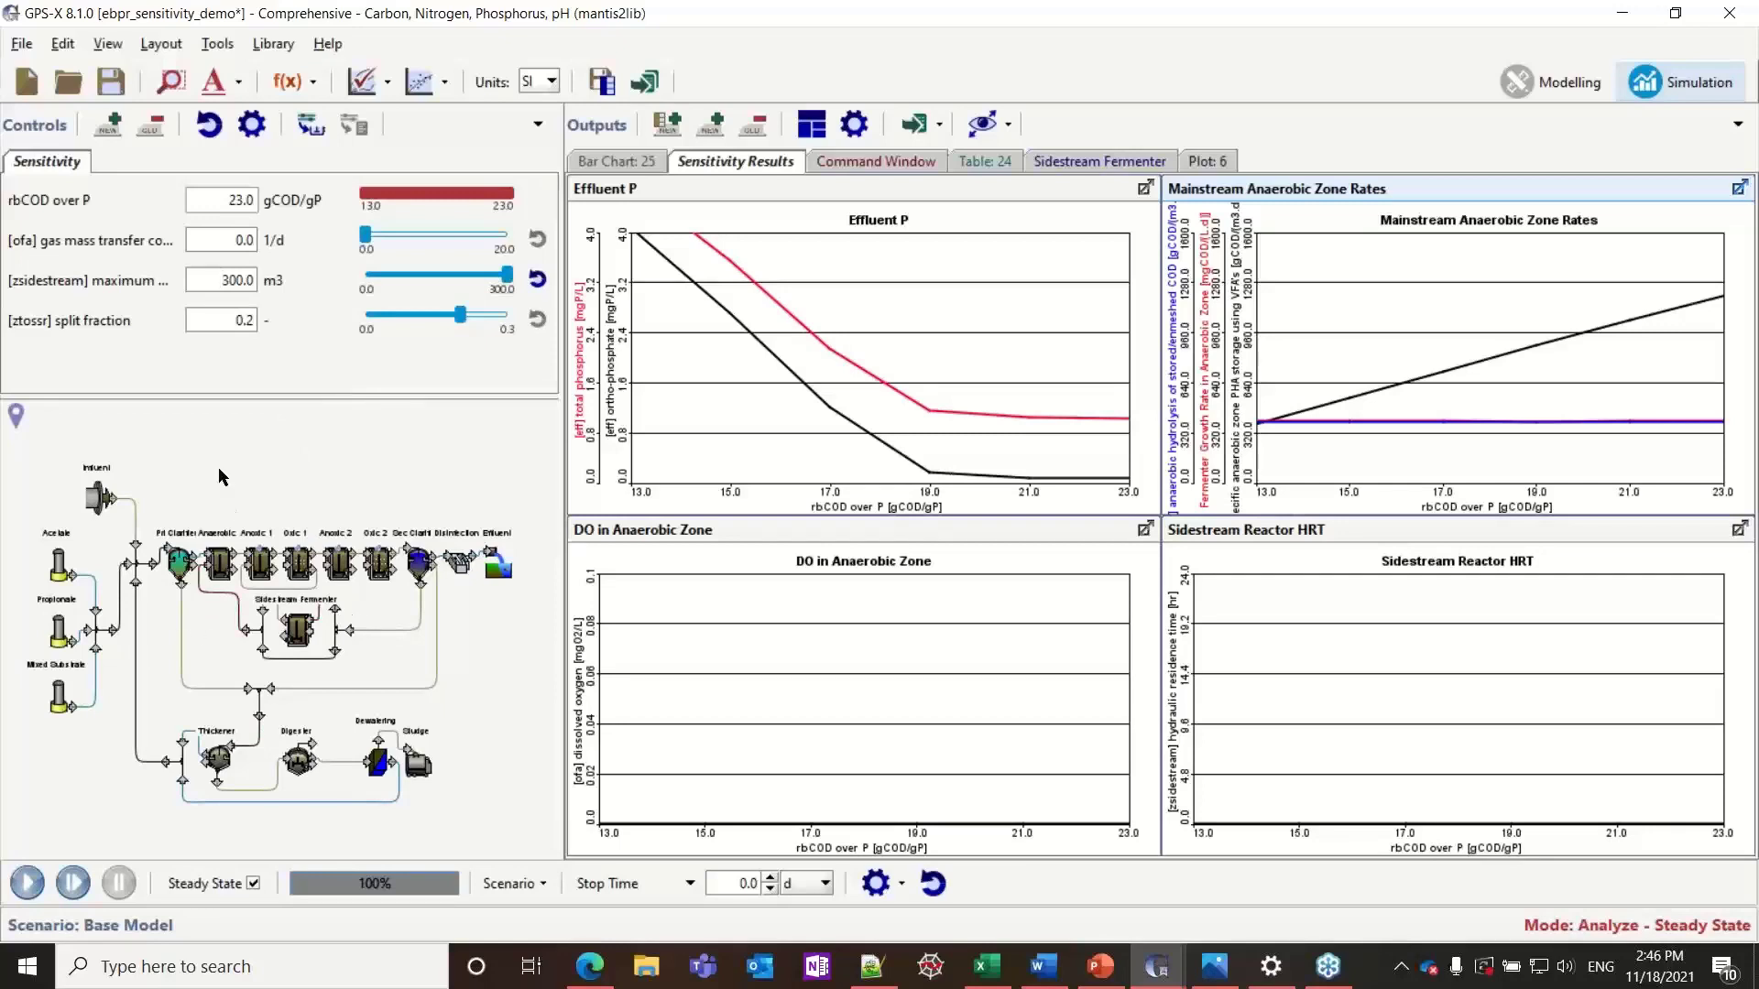
pyautogui.click(28, 883)
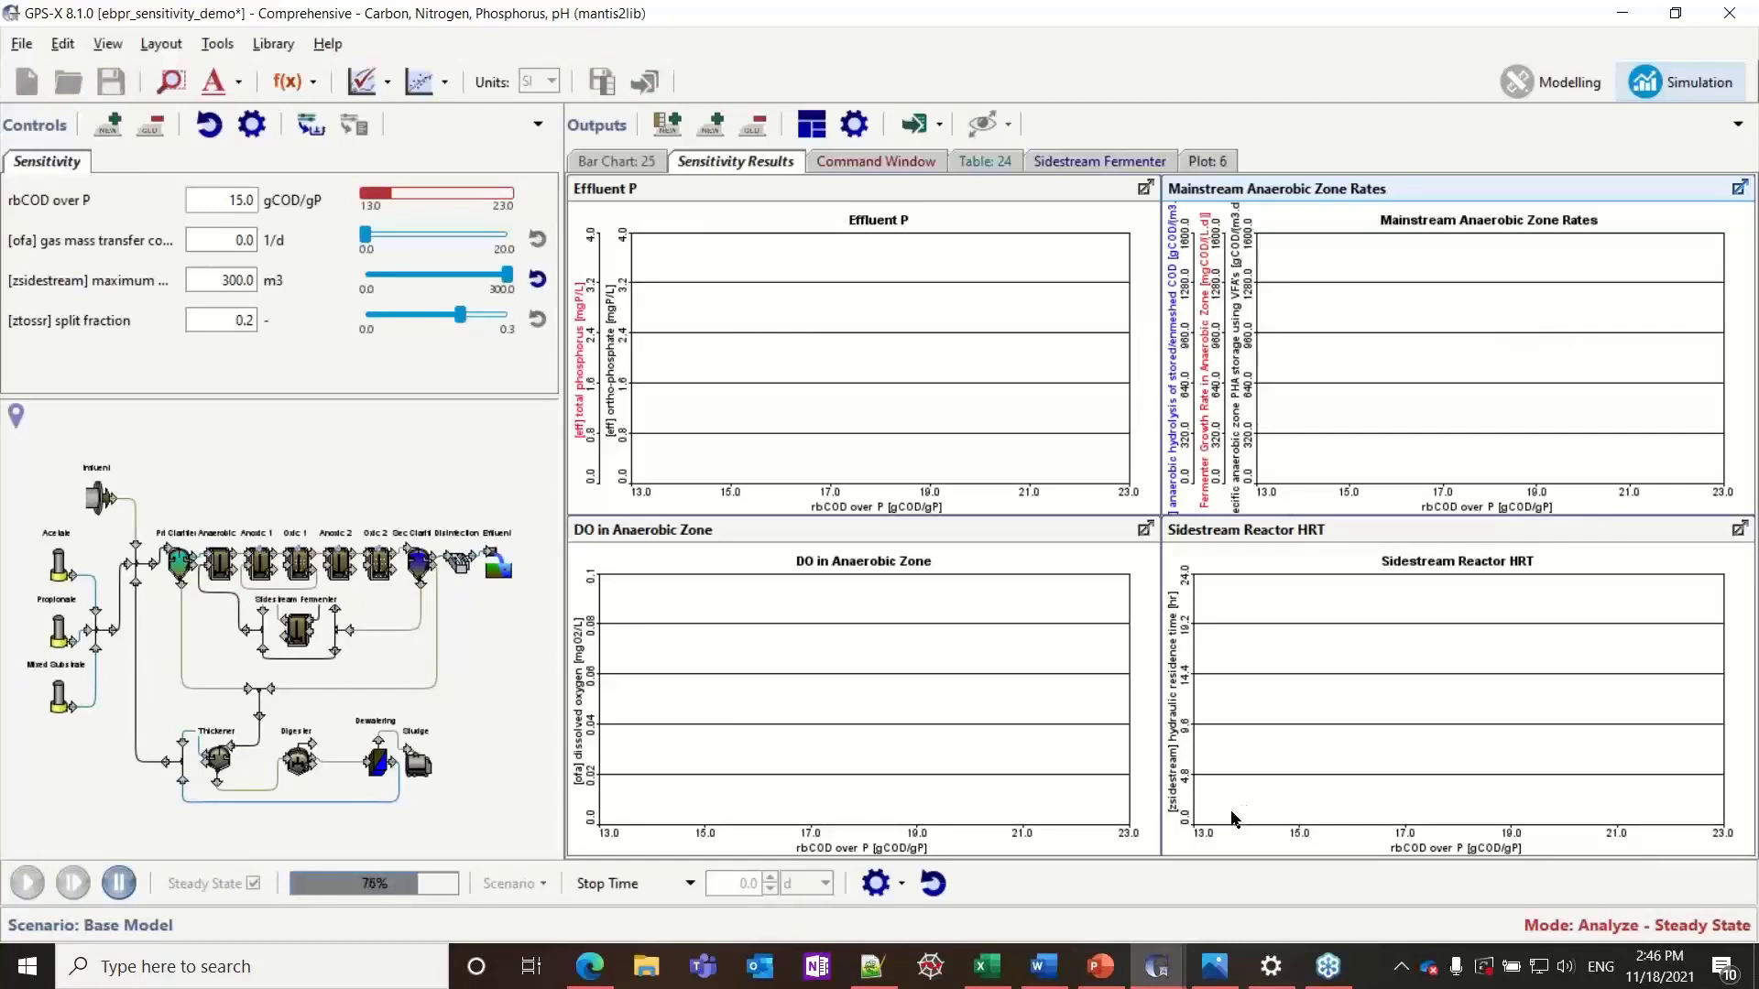
# View Conventional P Profile.png in Photos against the new effluent P plot, then switch to PowerPoint
pyautogui.click(1221, 980)
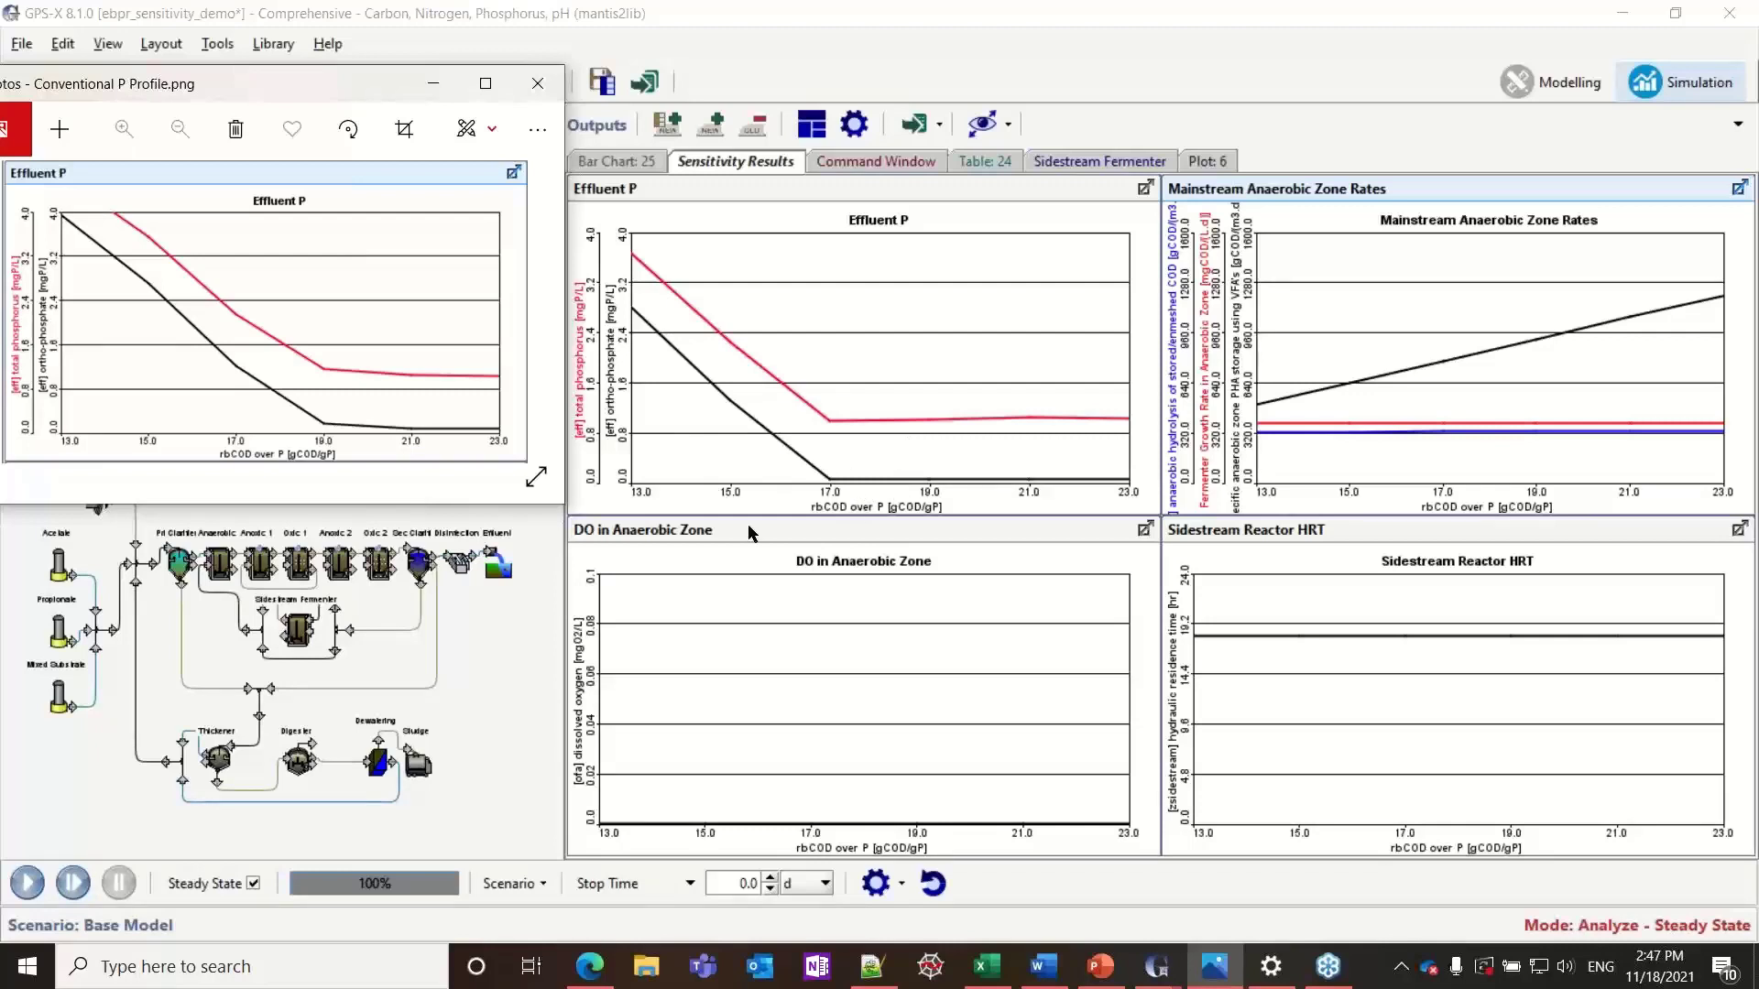
pyautogui.click(434, 92)
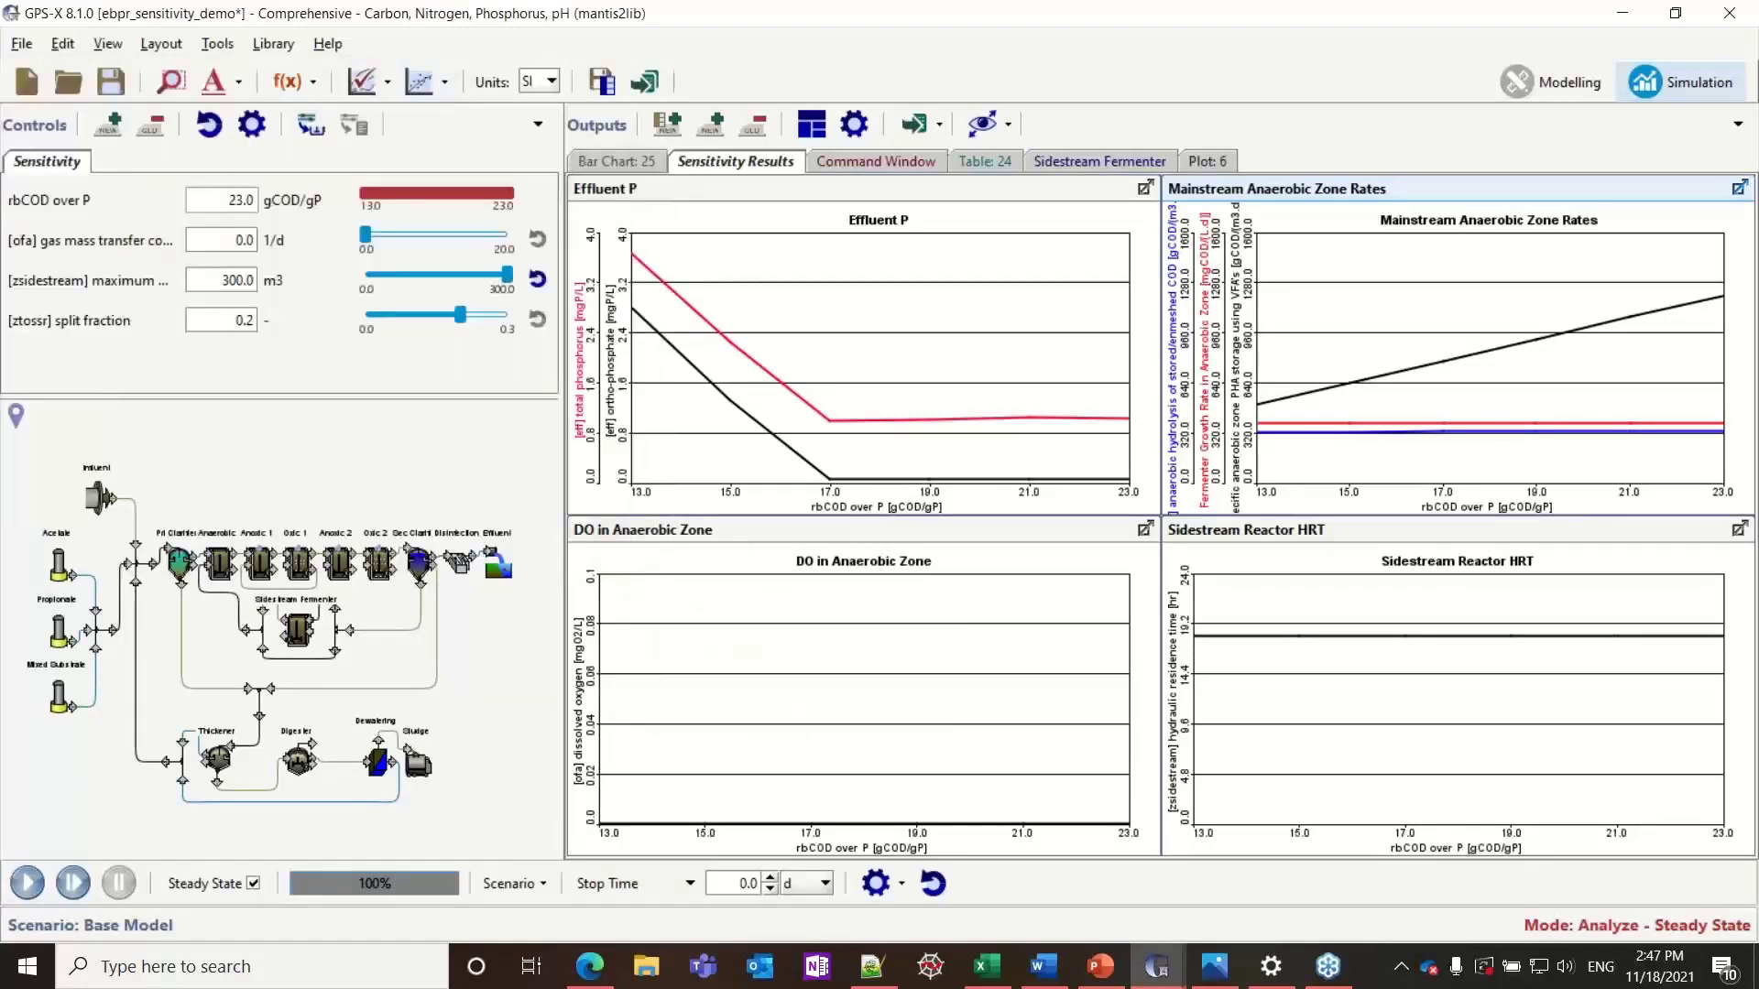
pyautogui.hotkey('alt', 'Tab')
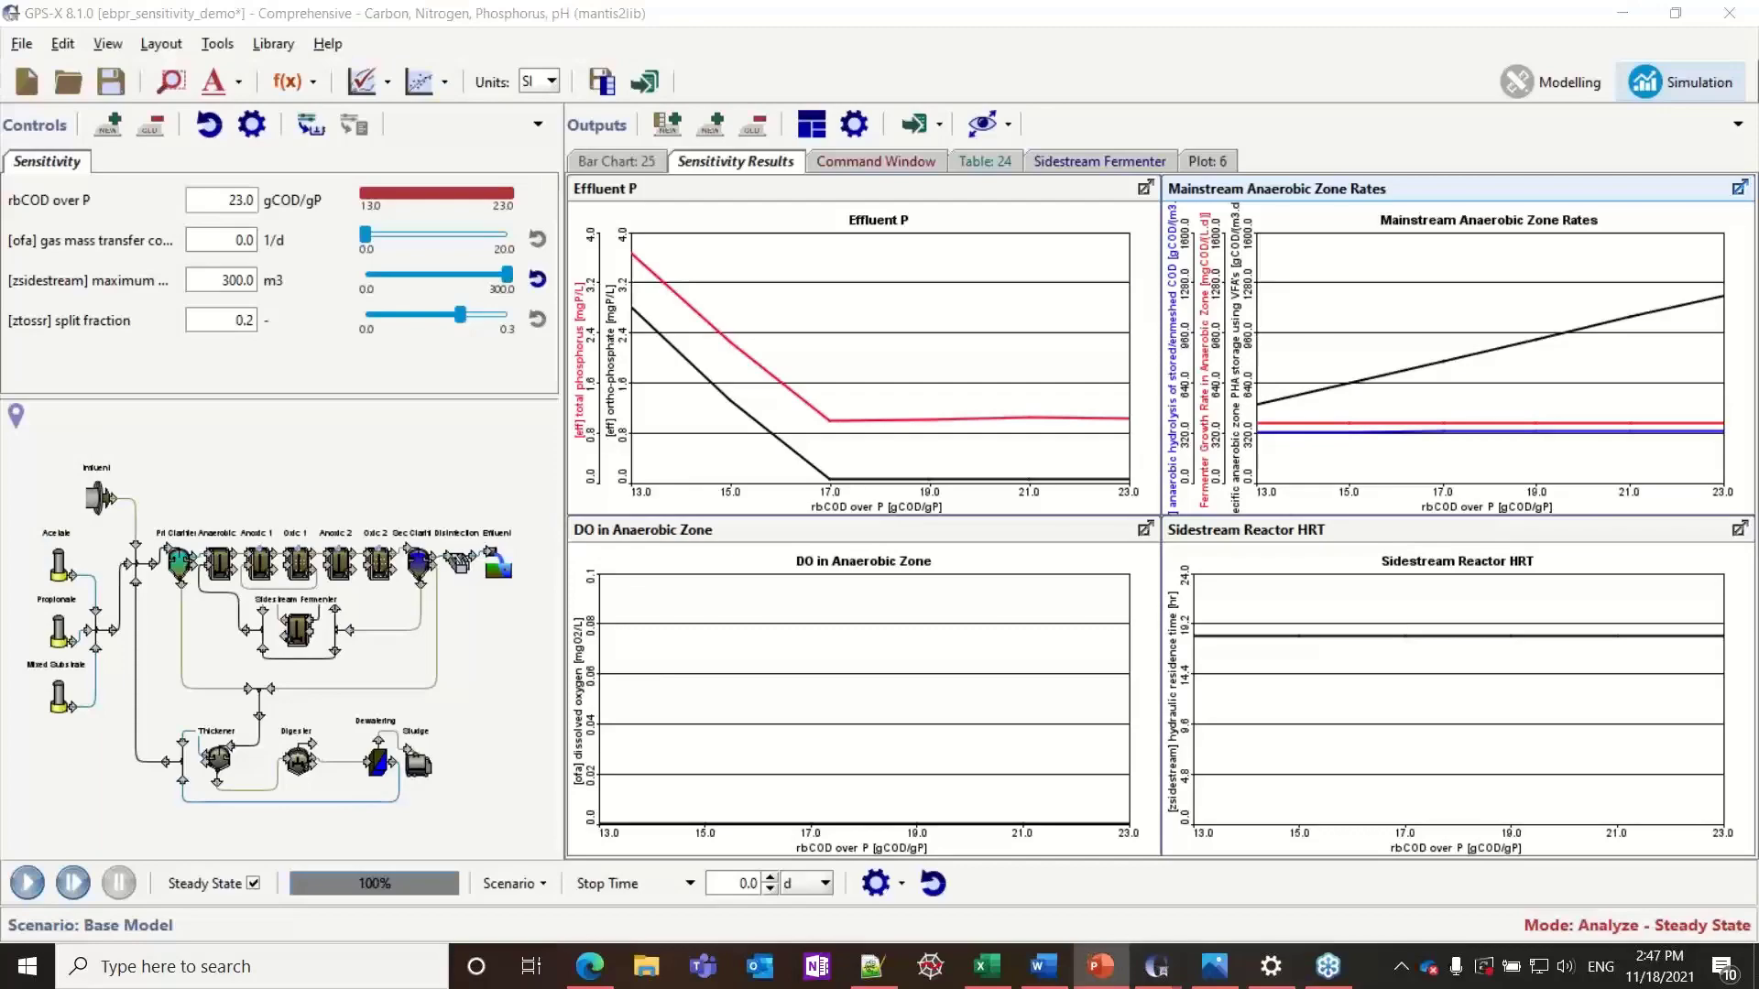